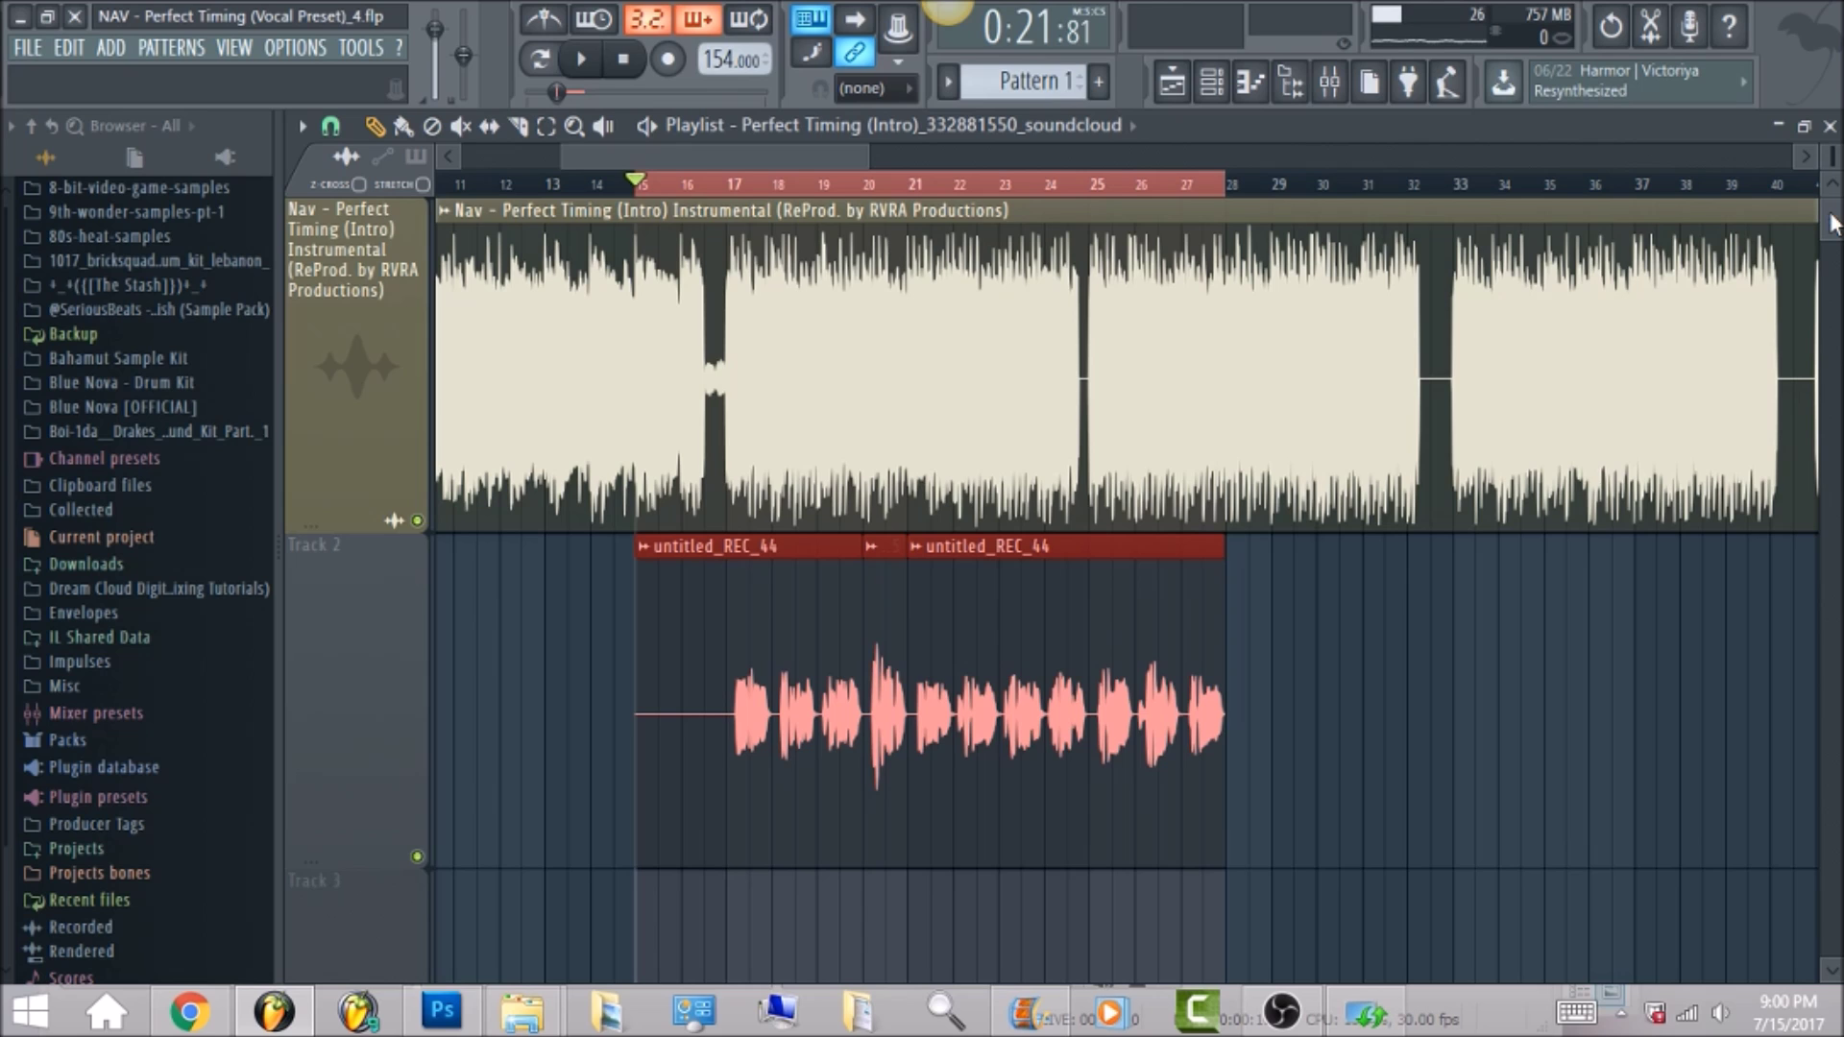
# Mute the Nav - Perfect Timing instrumental track in the mixer.
pyautogui.click(1329, 96)
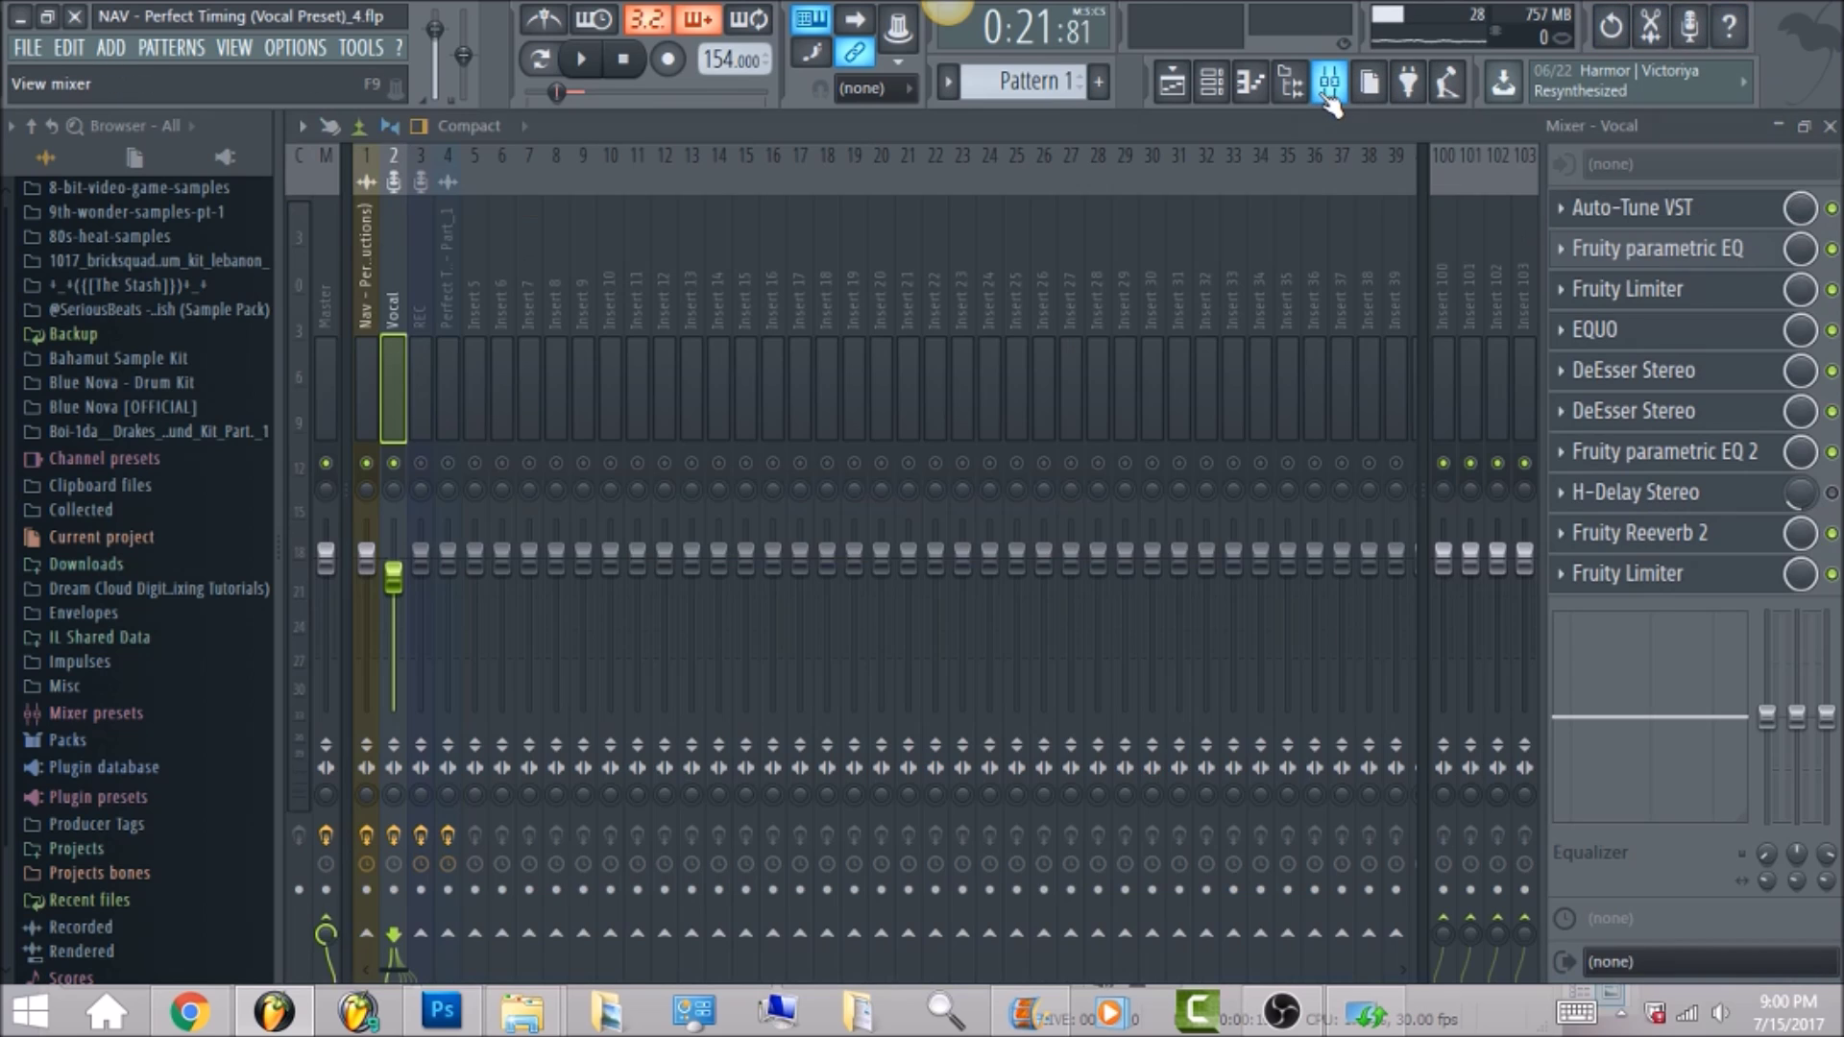
pyautogui.click(327, 265)
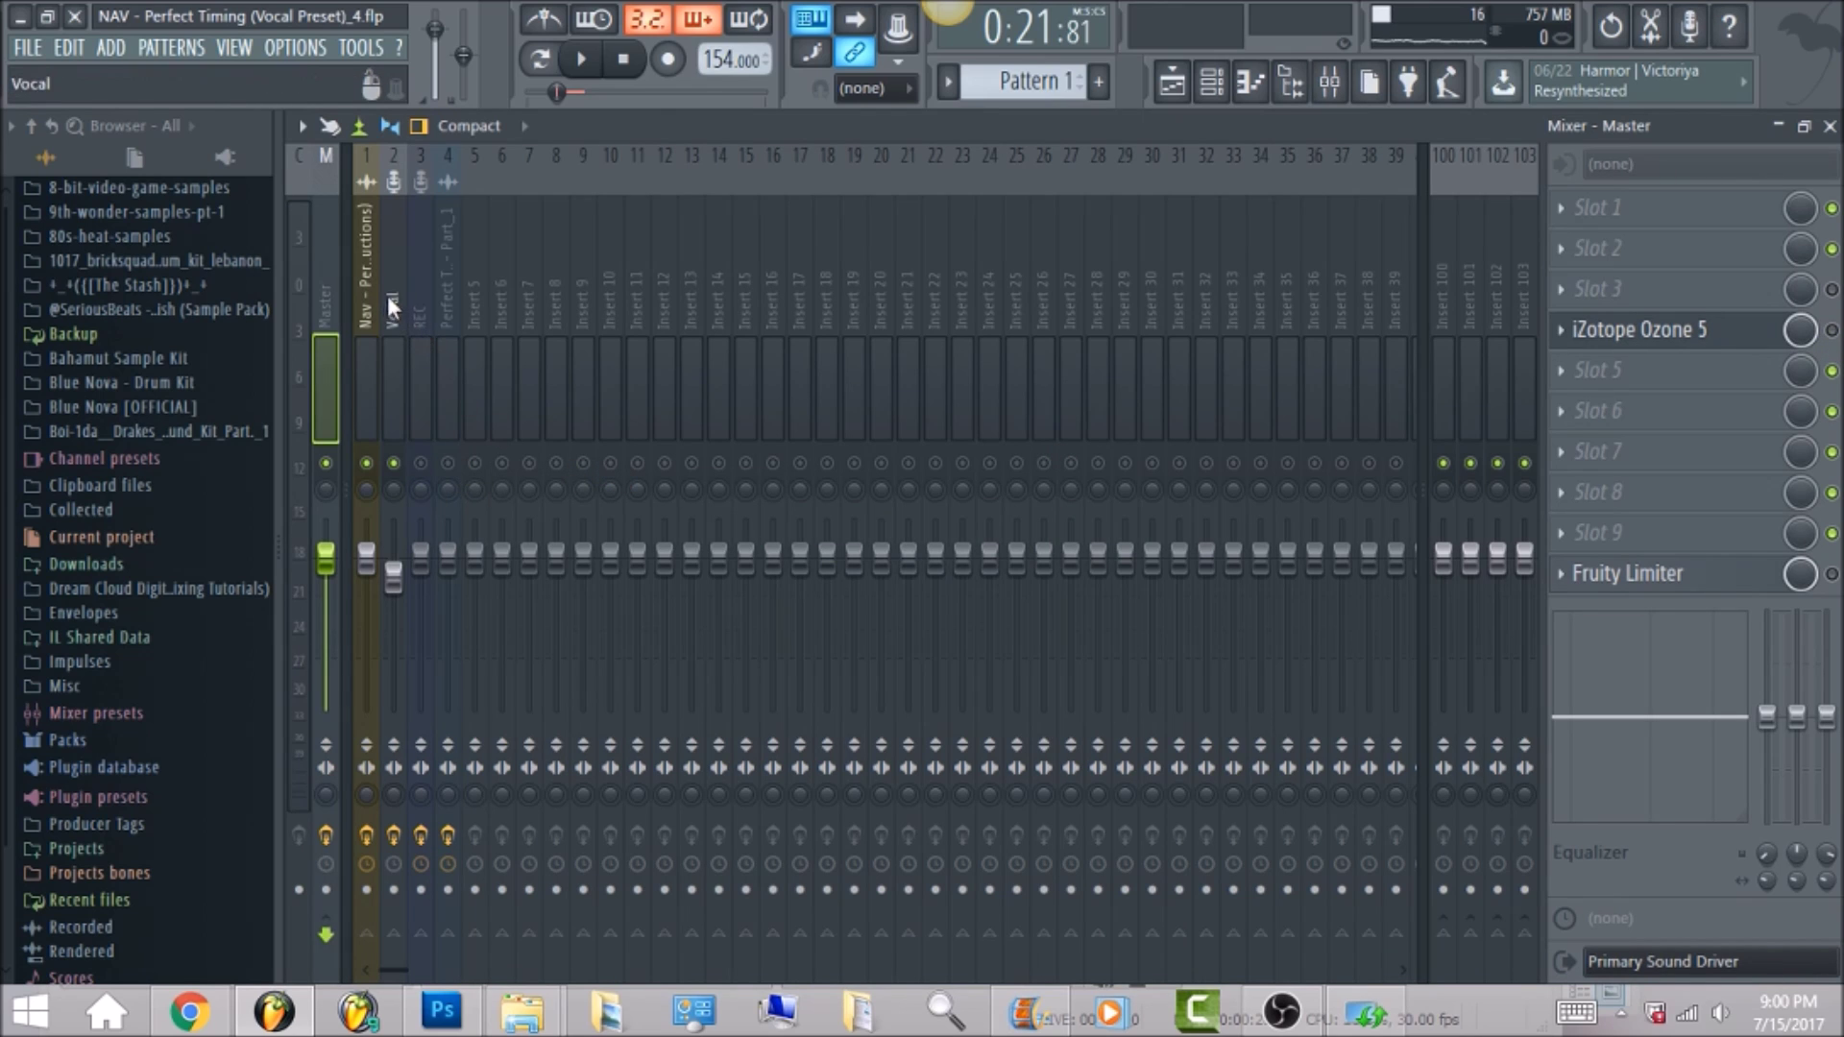
pyautogui.click(365, 278)
pyautogui.click(373, 462)
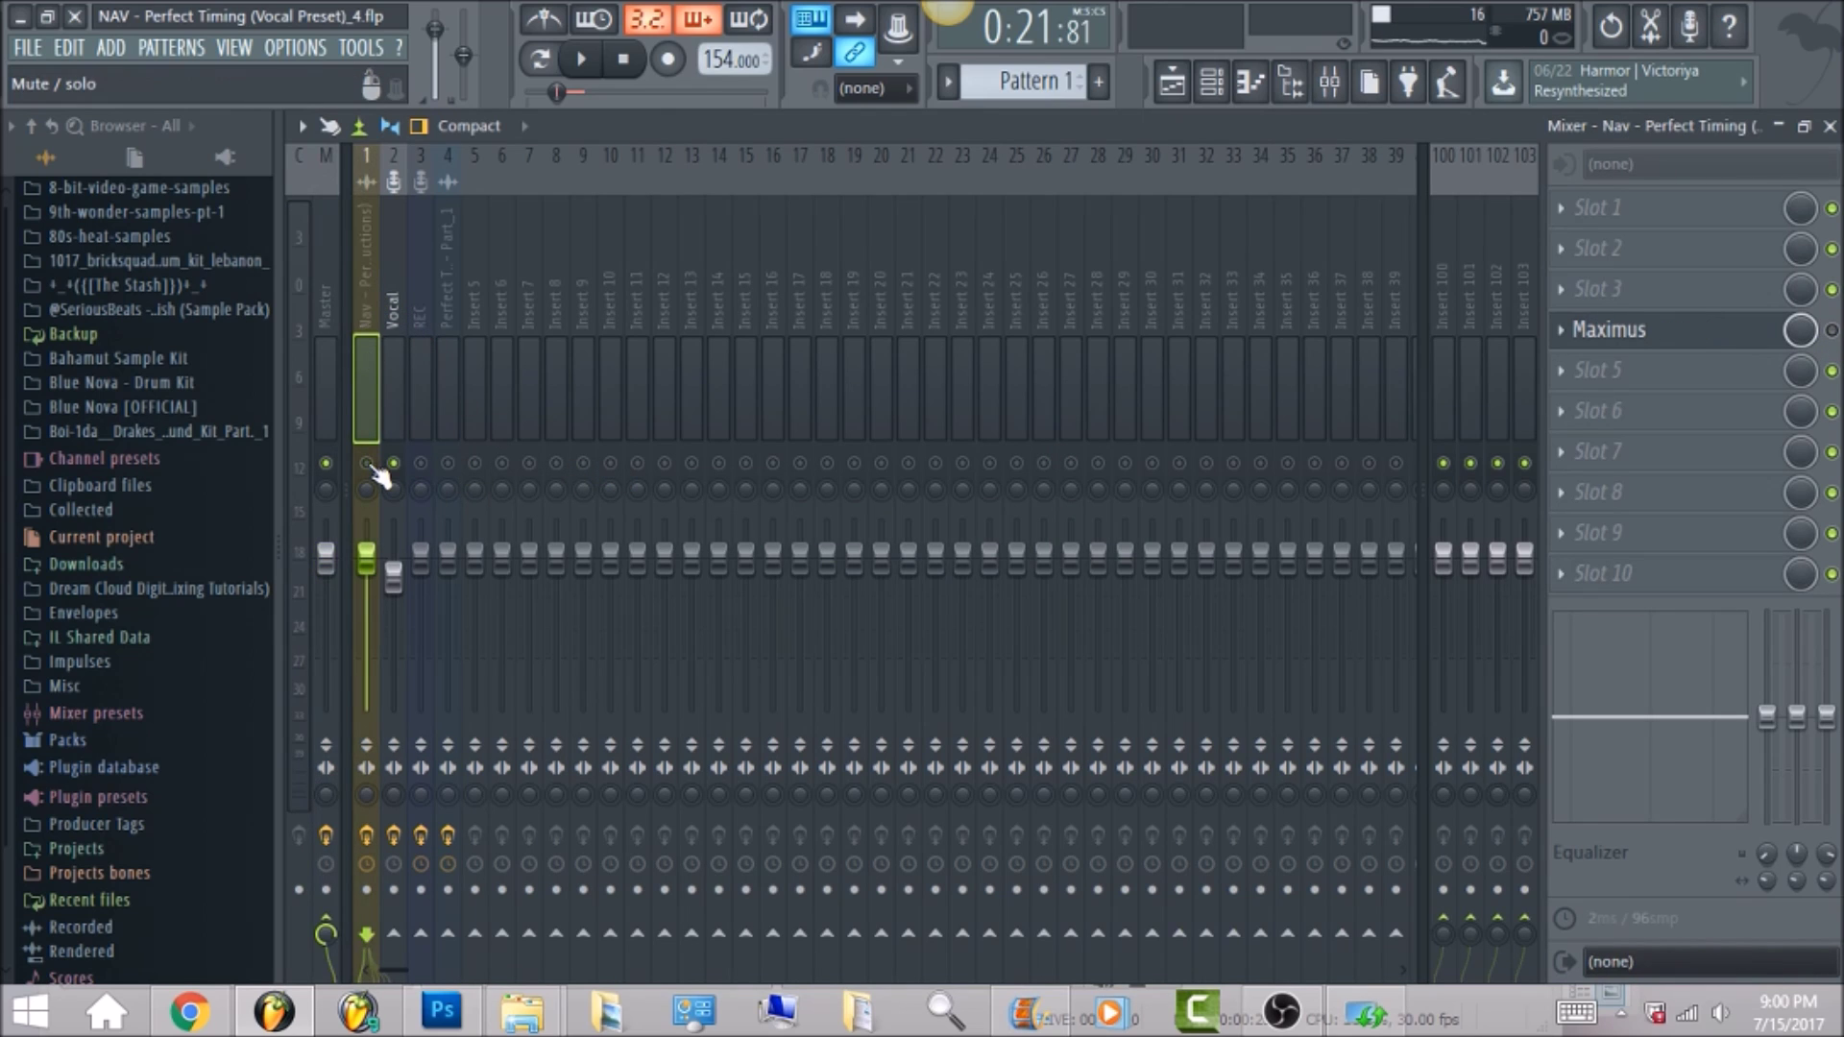
# Bypass the Vocal track's effects that follow Auto-Tune VST.
pyautogui.click(391, 269)
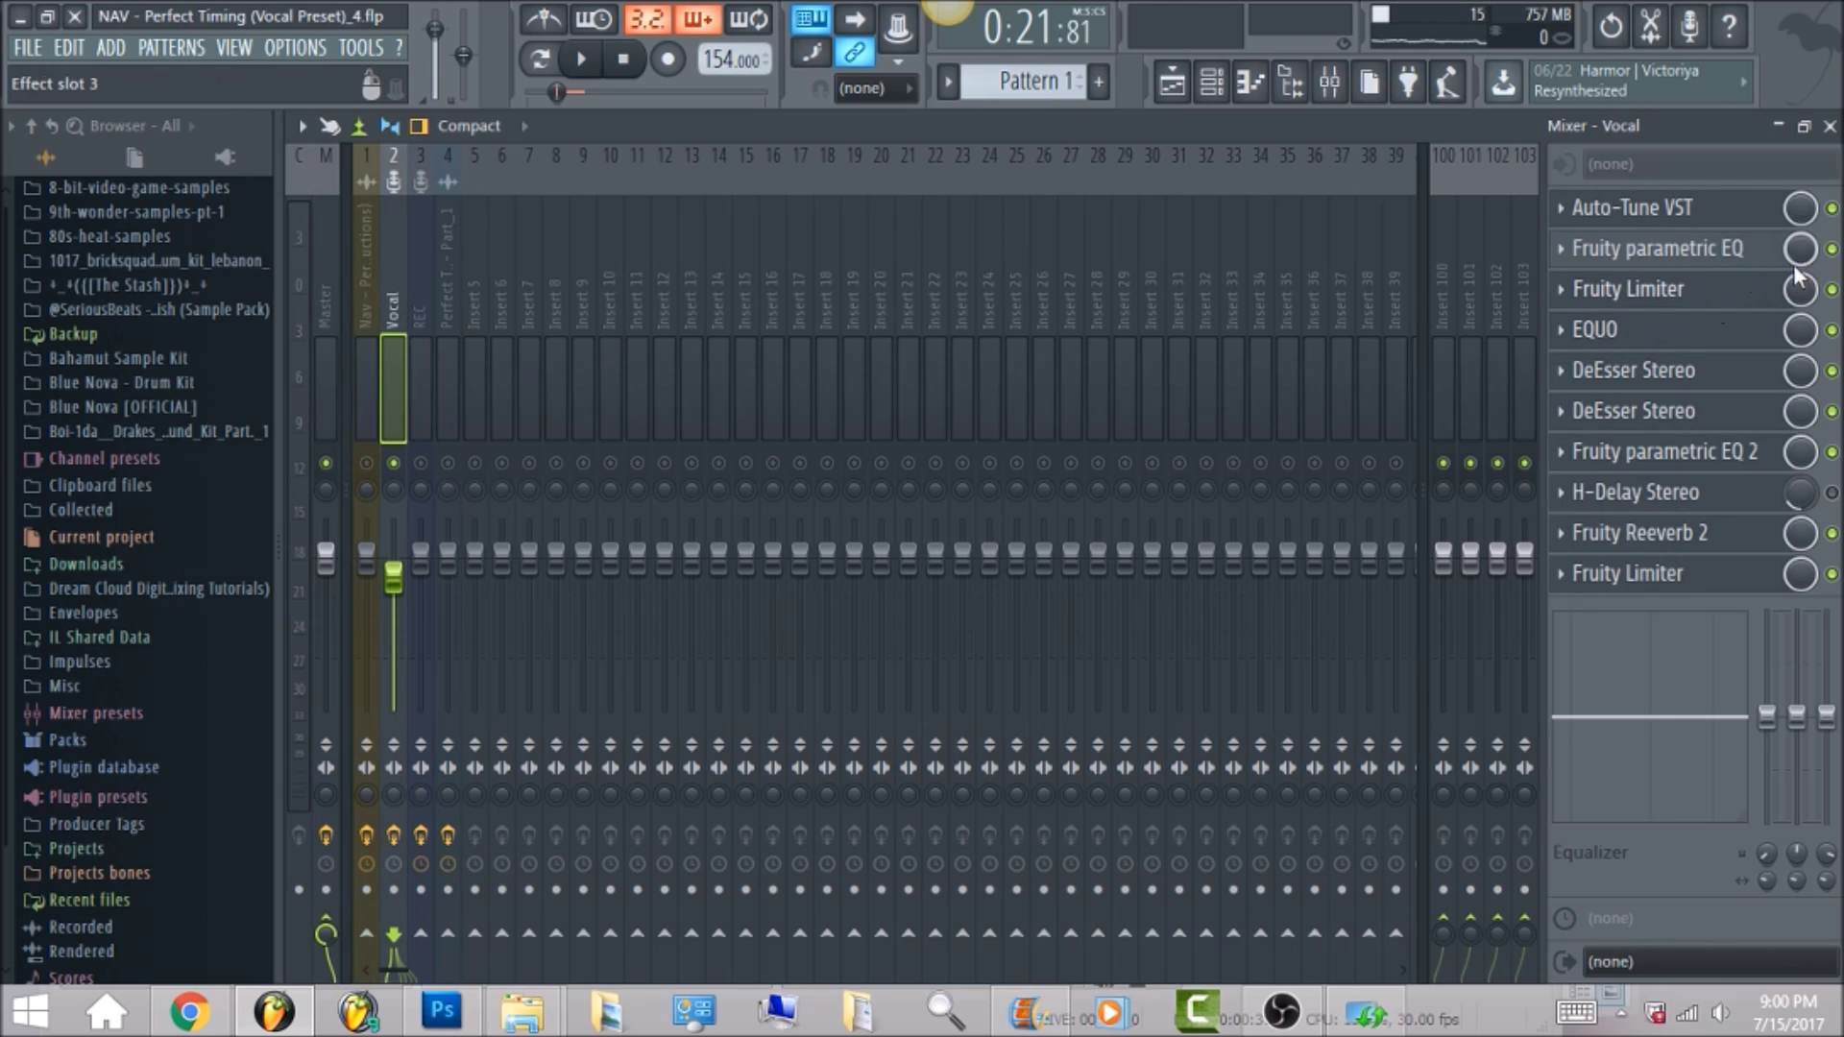
pyautogui.click(1832, 370)
pyautogui.click(1832, 410)
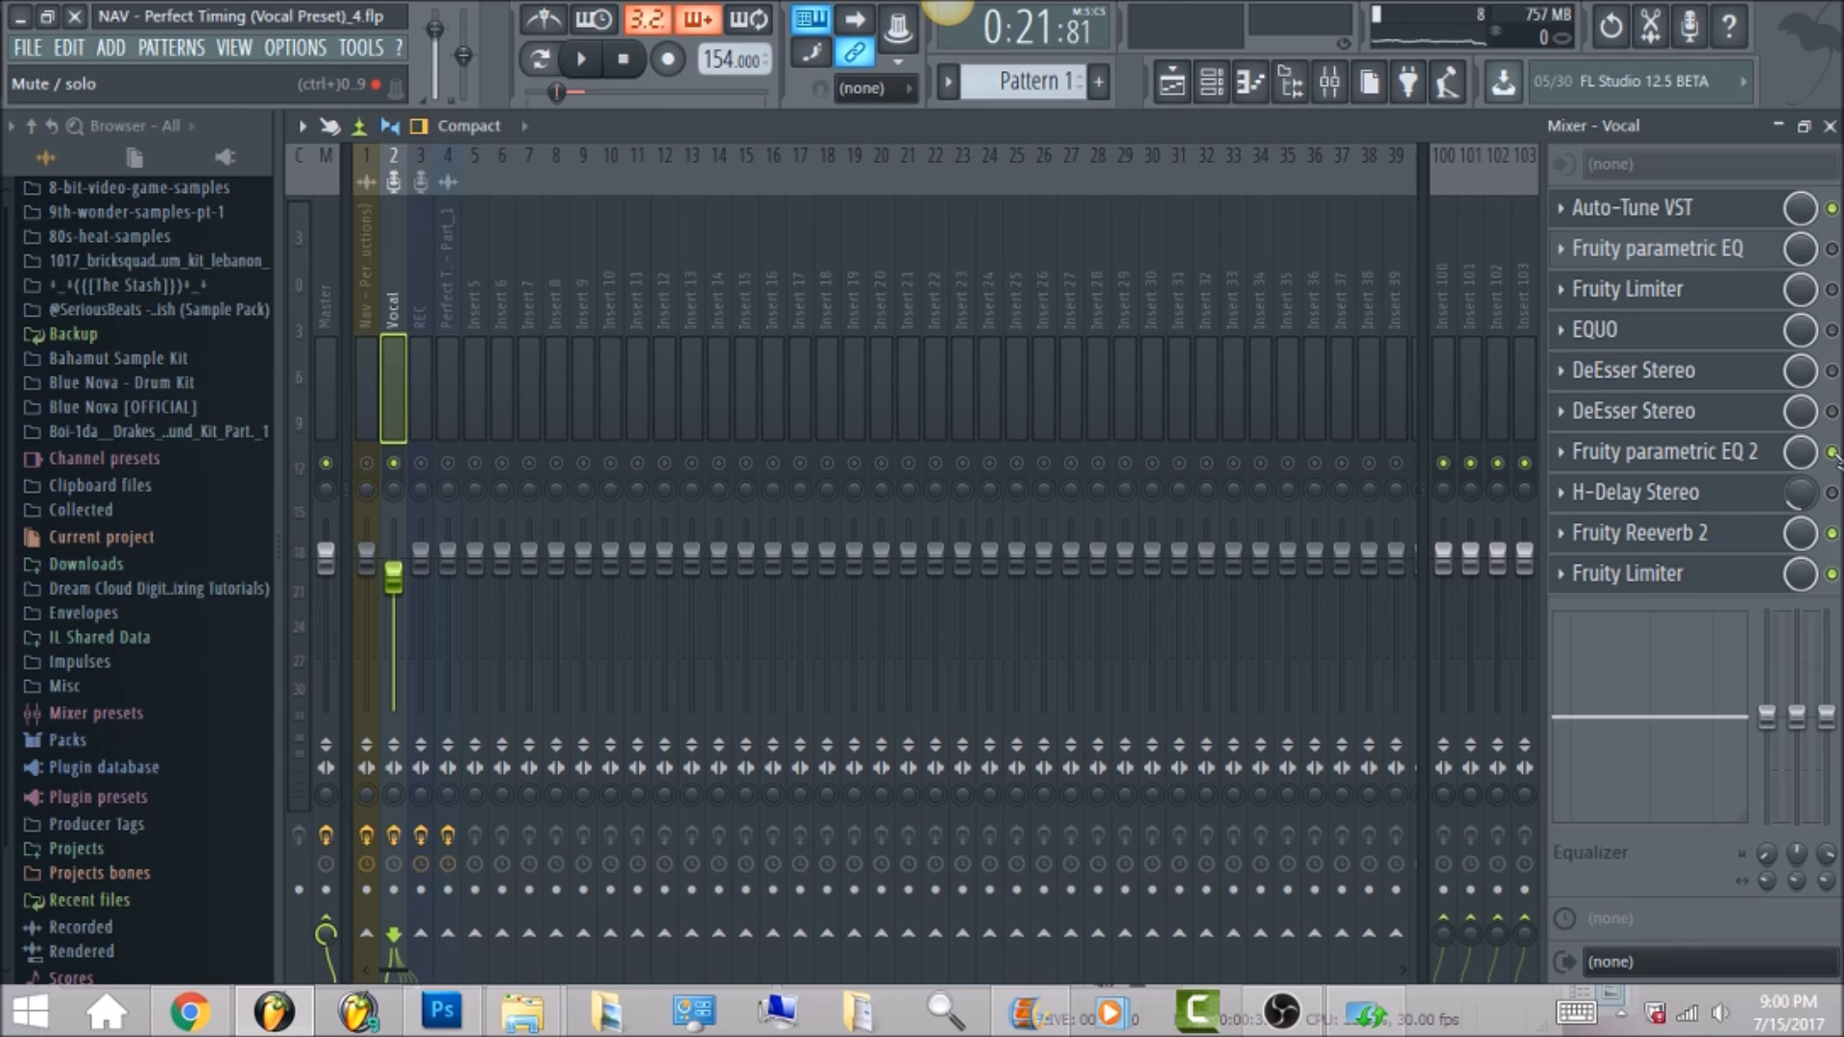
# Remove H-Delay Stereo from the Vocal track's effect chain and move Fruity Reeverb 2 and the final Fruity Limiter up one slot.
pyautogui.click(1560, 492)
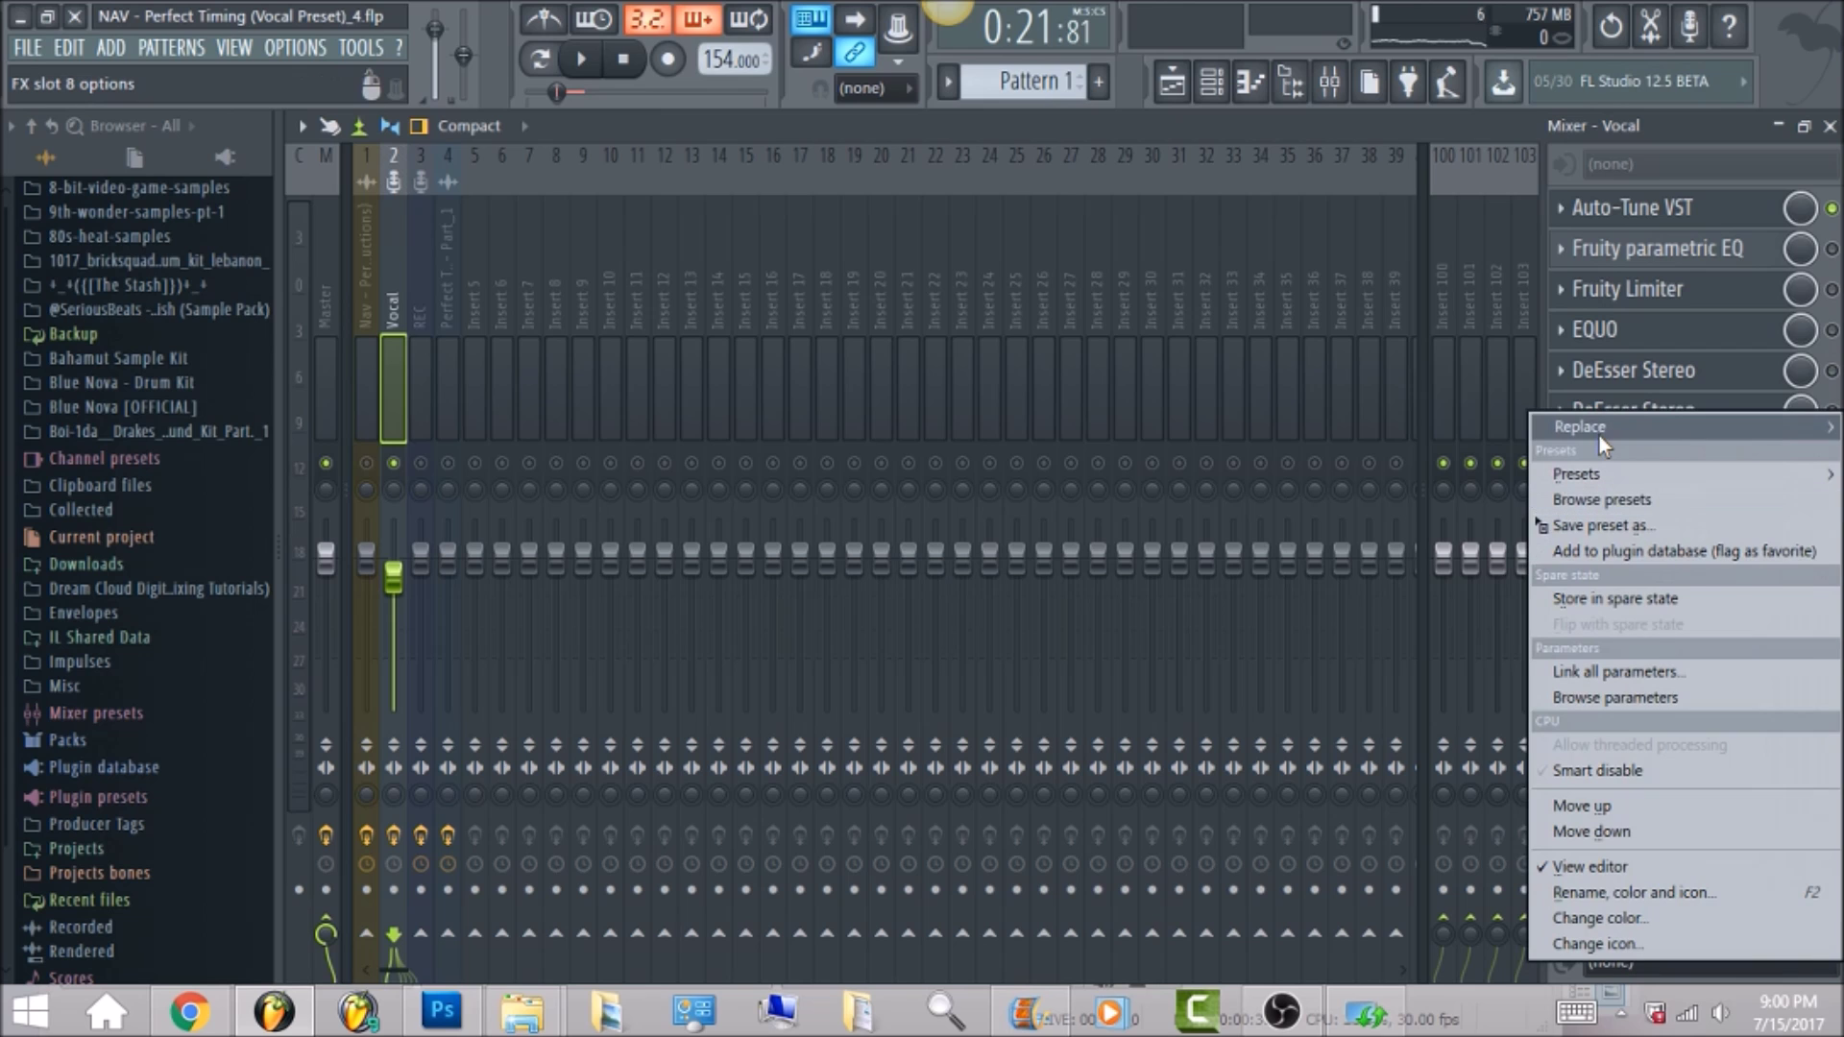
pyautogui.moveTo(1599, 432)
pyautogui.click(1207, 74)
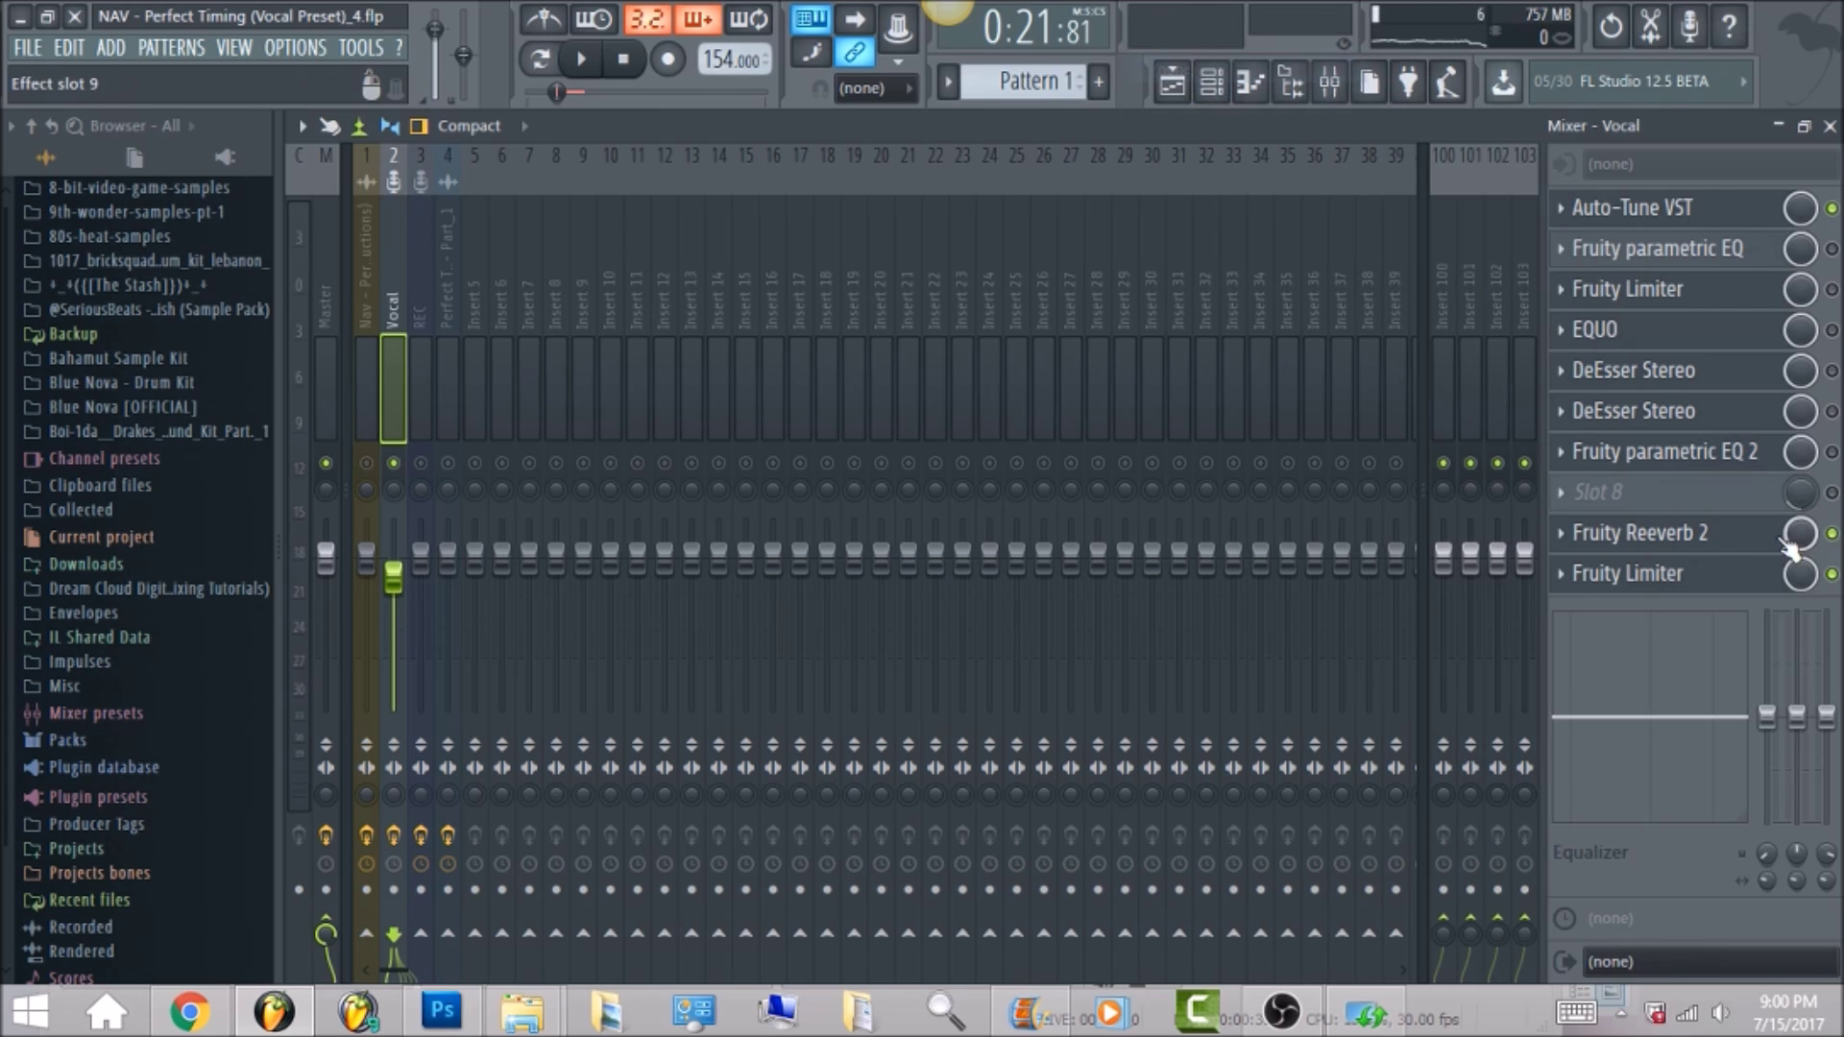
pyautogui.moveTo(1729, 552)
pyautogui.mouseDown()
pyautogui.moveTo(1729, 495)
pyautogui.moveTo(1727, 546)
pyautogui.mouseUp()
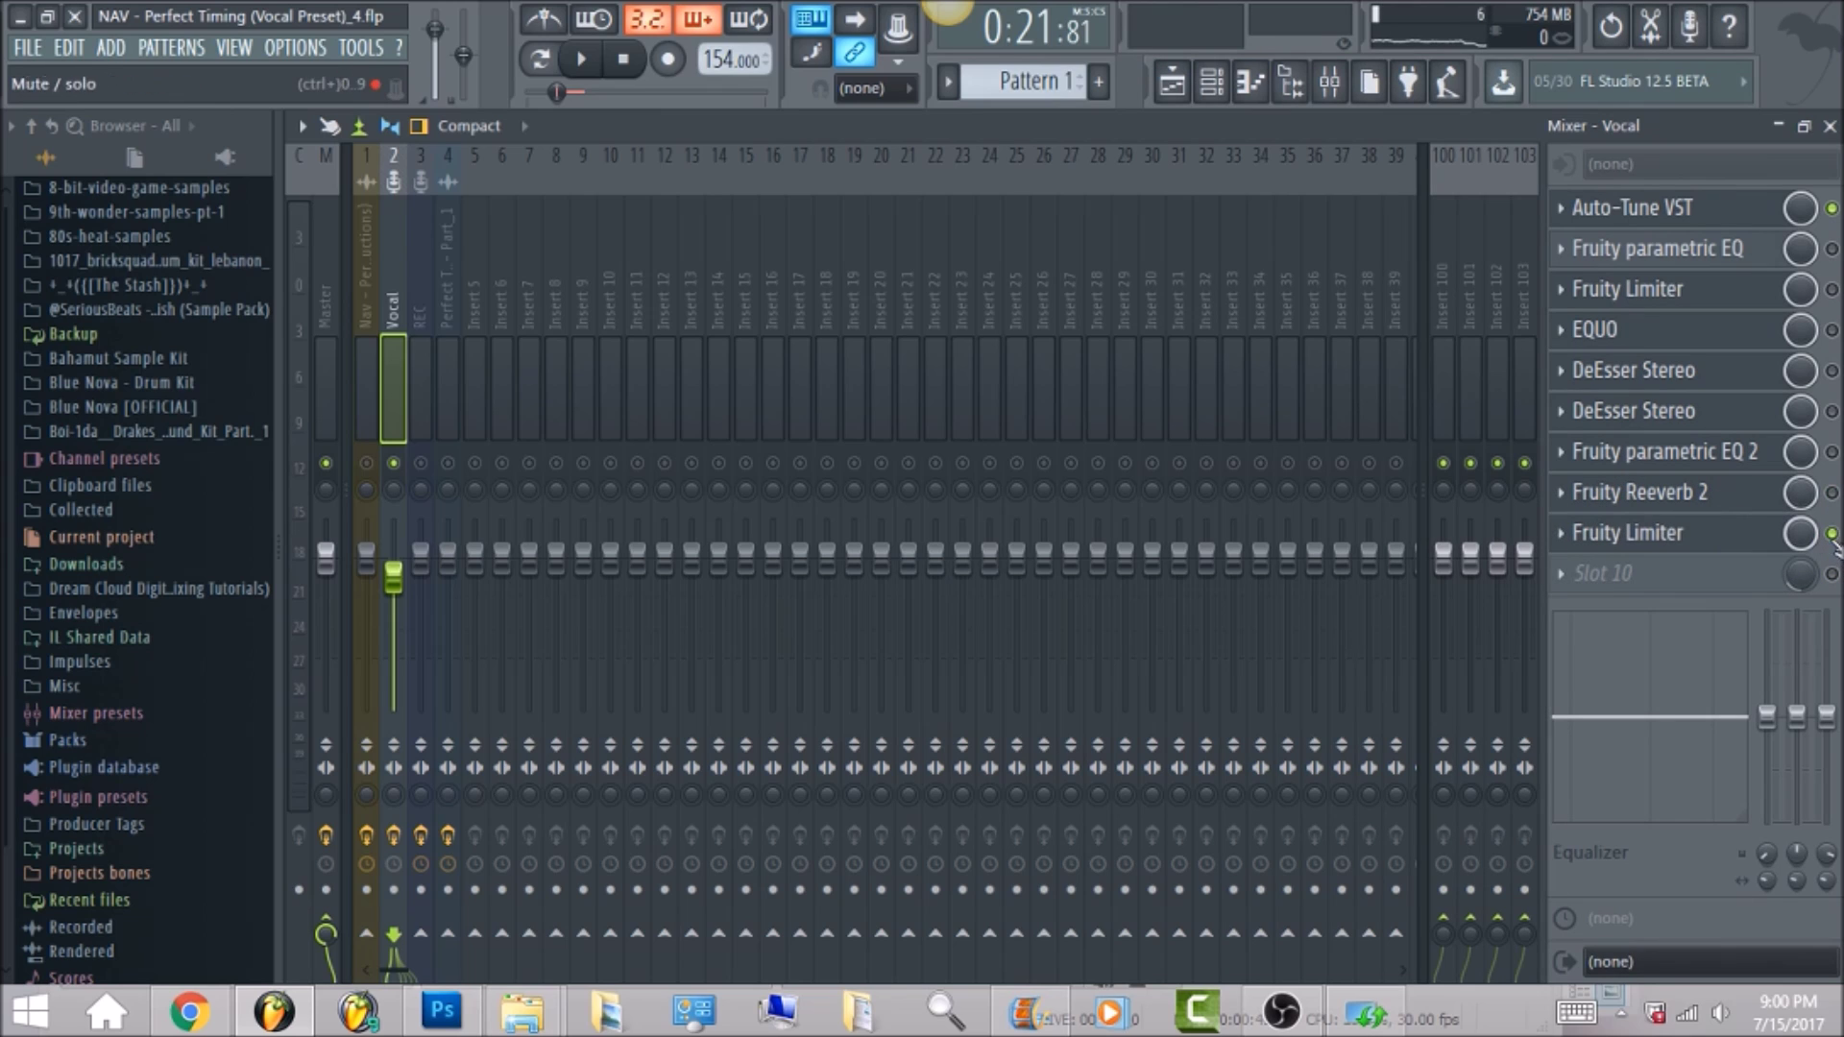
# Open Auto-Tune VST on the Vocal track, review its key, scale and retune settings, and play the vocal through it.
pyautogui.click(1669, 213)
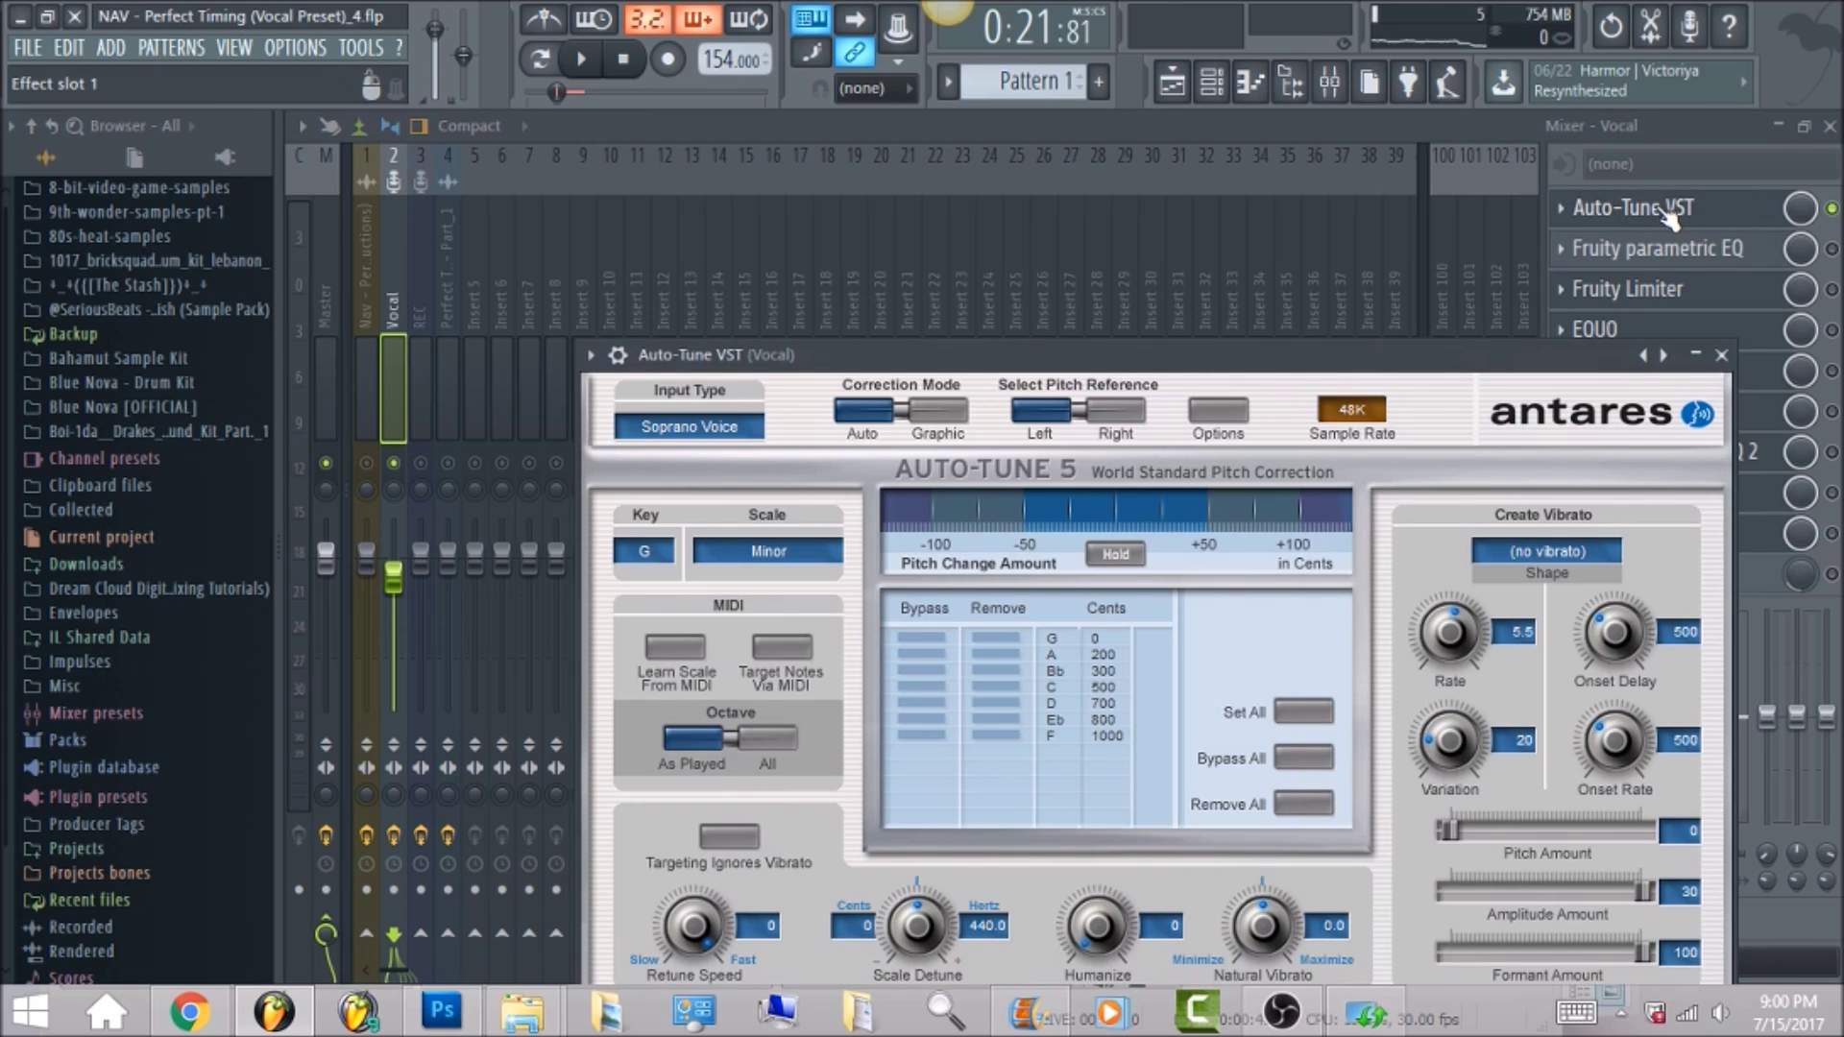
pyautogui.moveTo(917, 349); pyautogui.dragTo(858, 169)
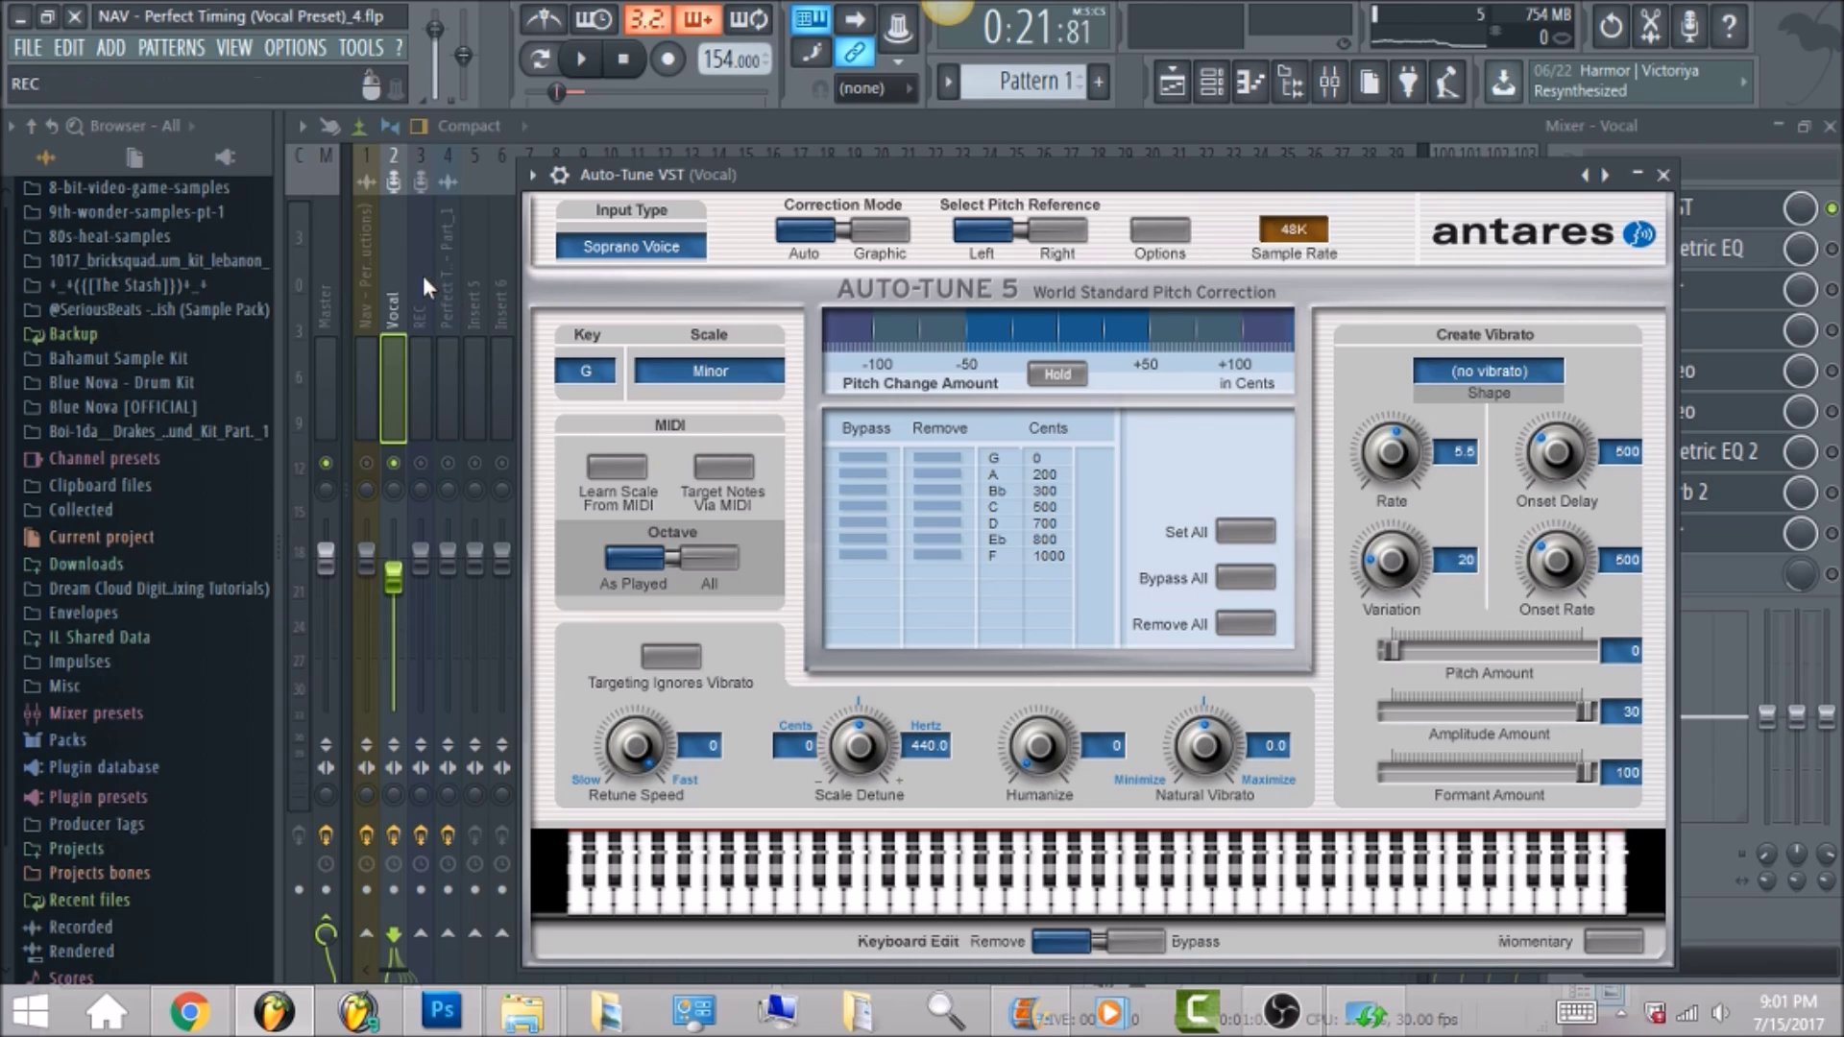
pyautogui.click(583, 61)
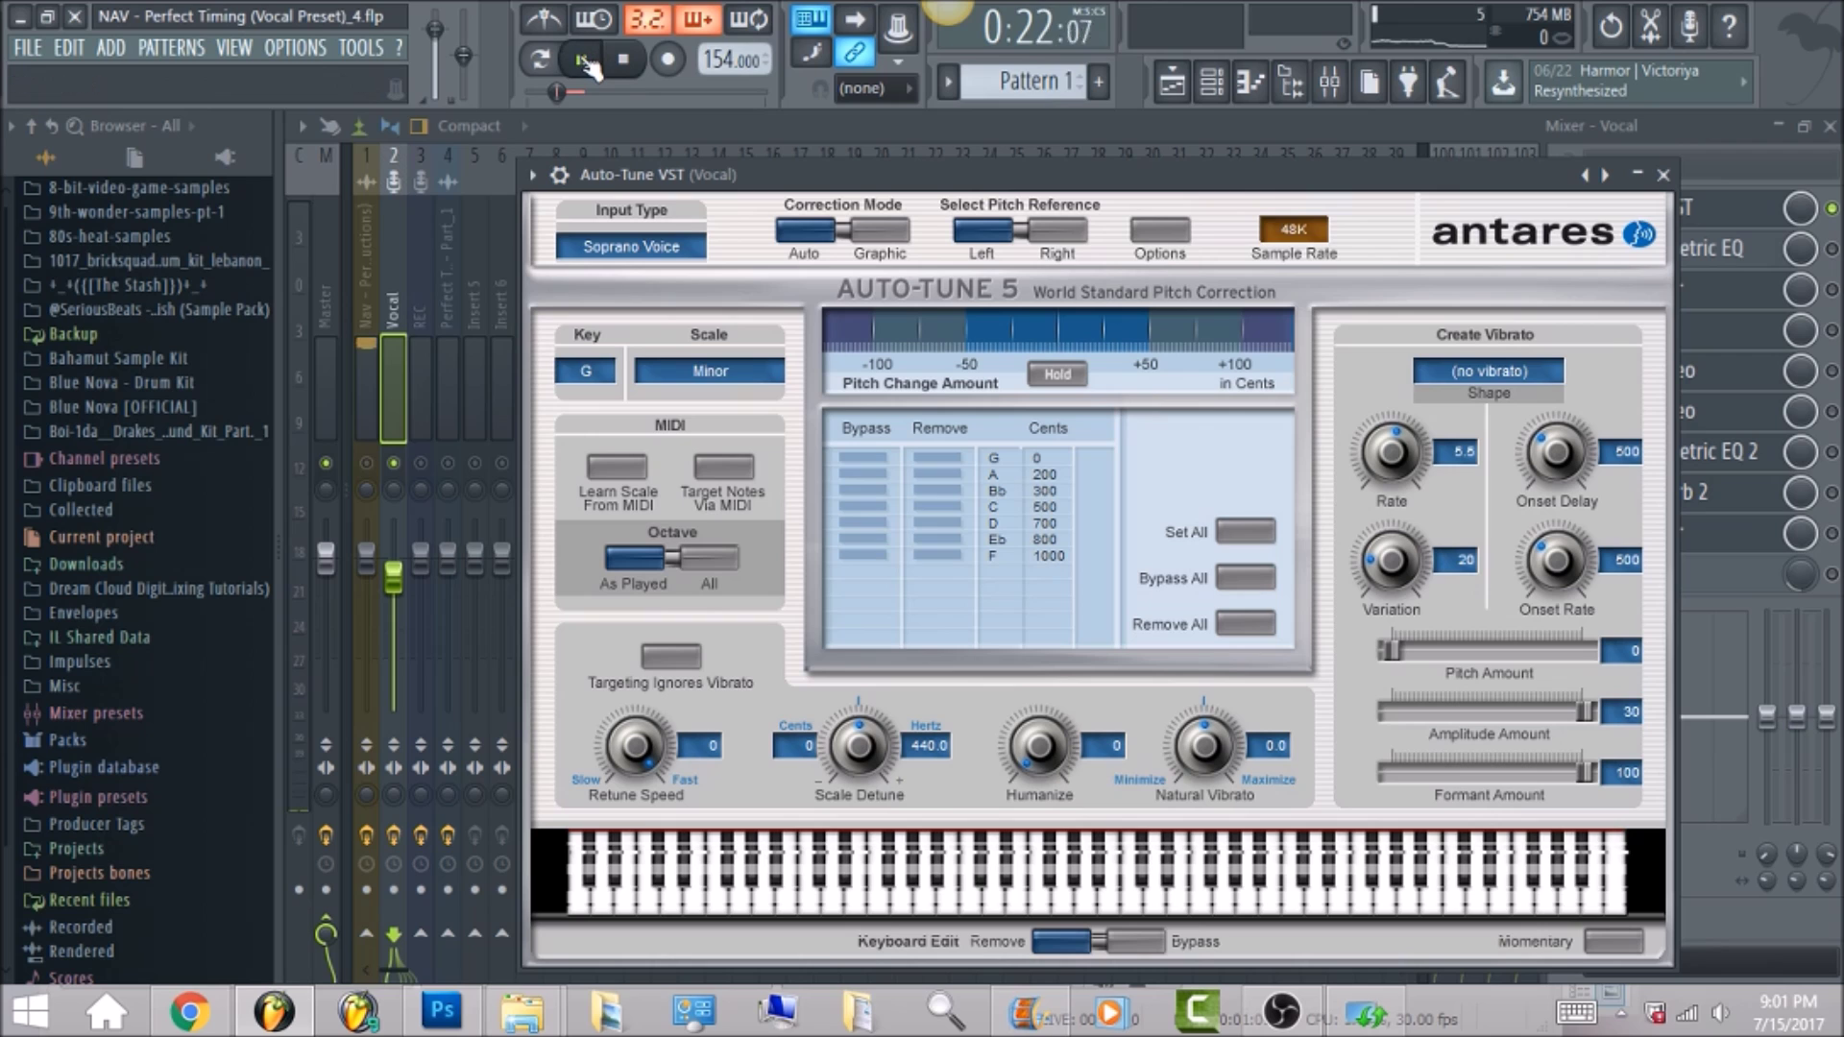
# Stop playback and set the playlist's time selection from bar 17 to bar 28 over the vocal clips.
pyautogui.click(1172, 83)
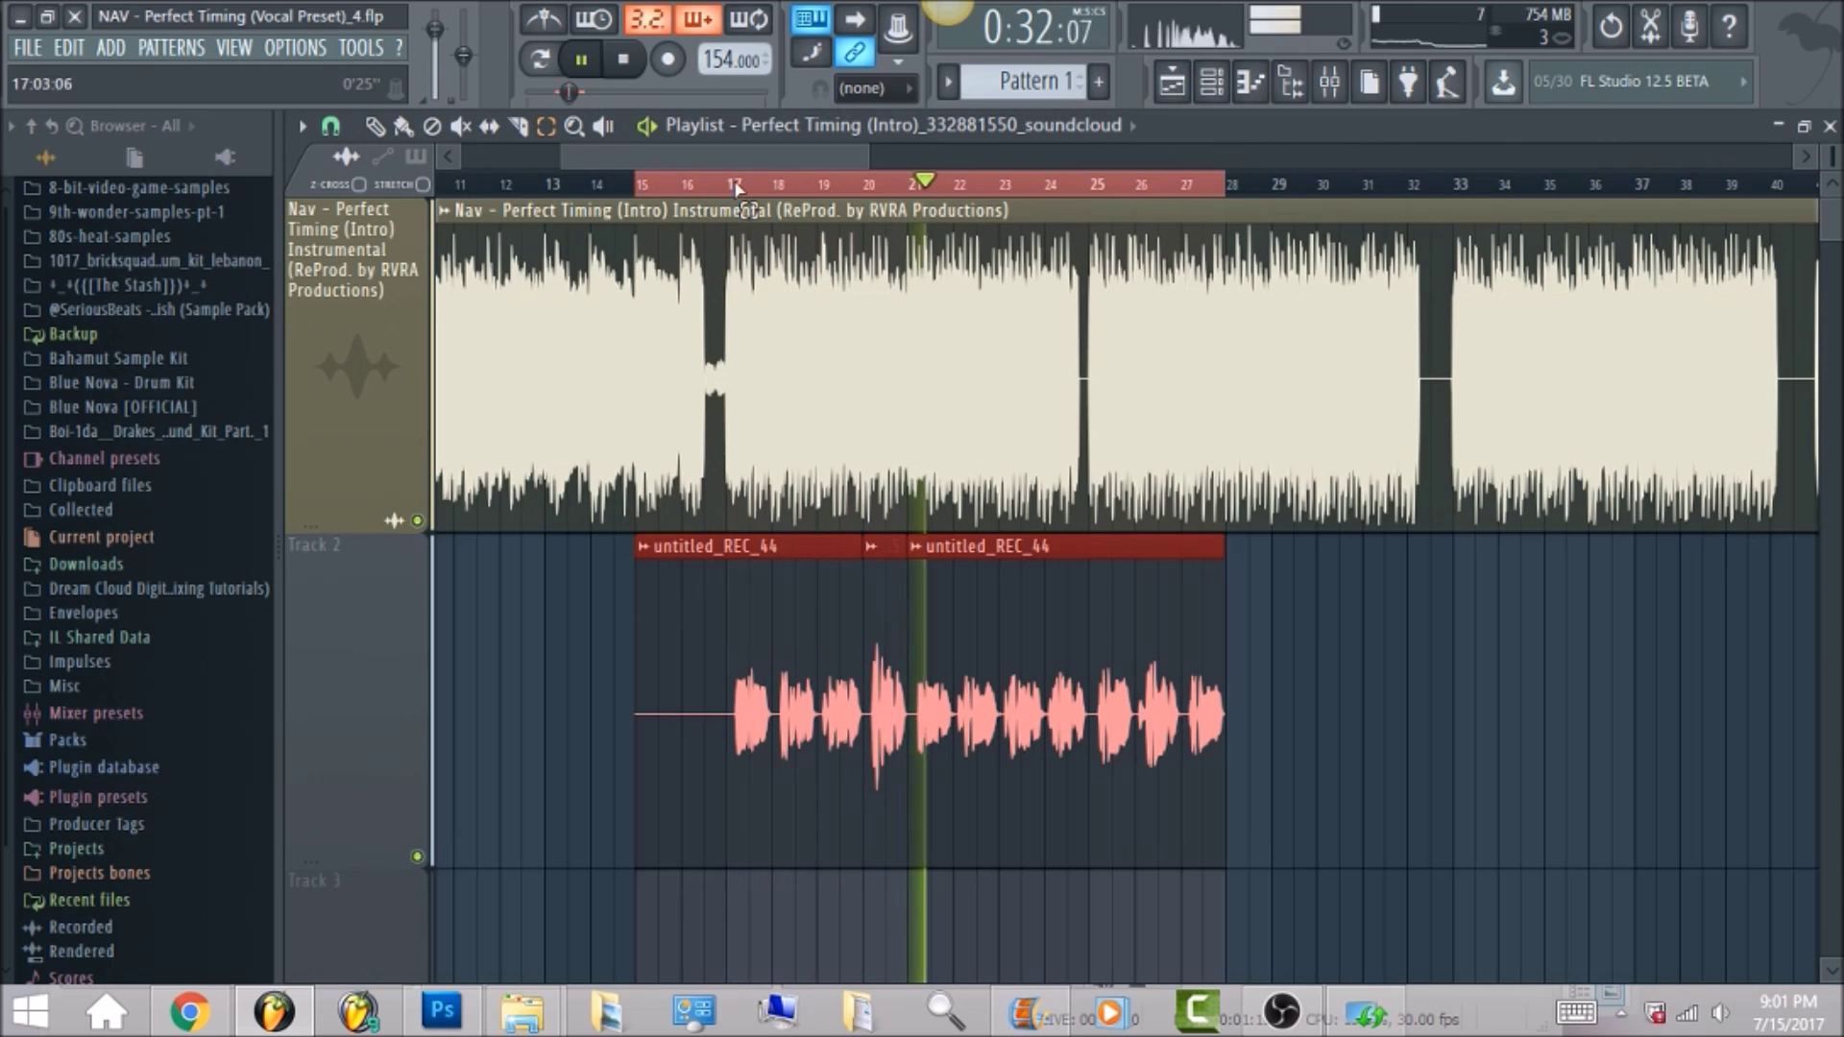
pyautogui.press('space')
pyautogui.moveTo(736, 188); pyautogui.dragTo(1228, 245)
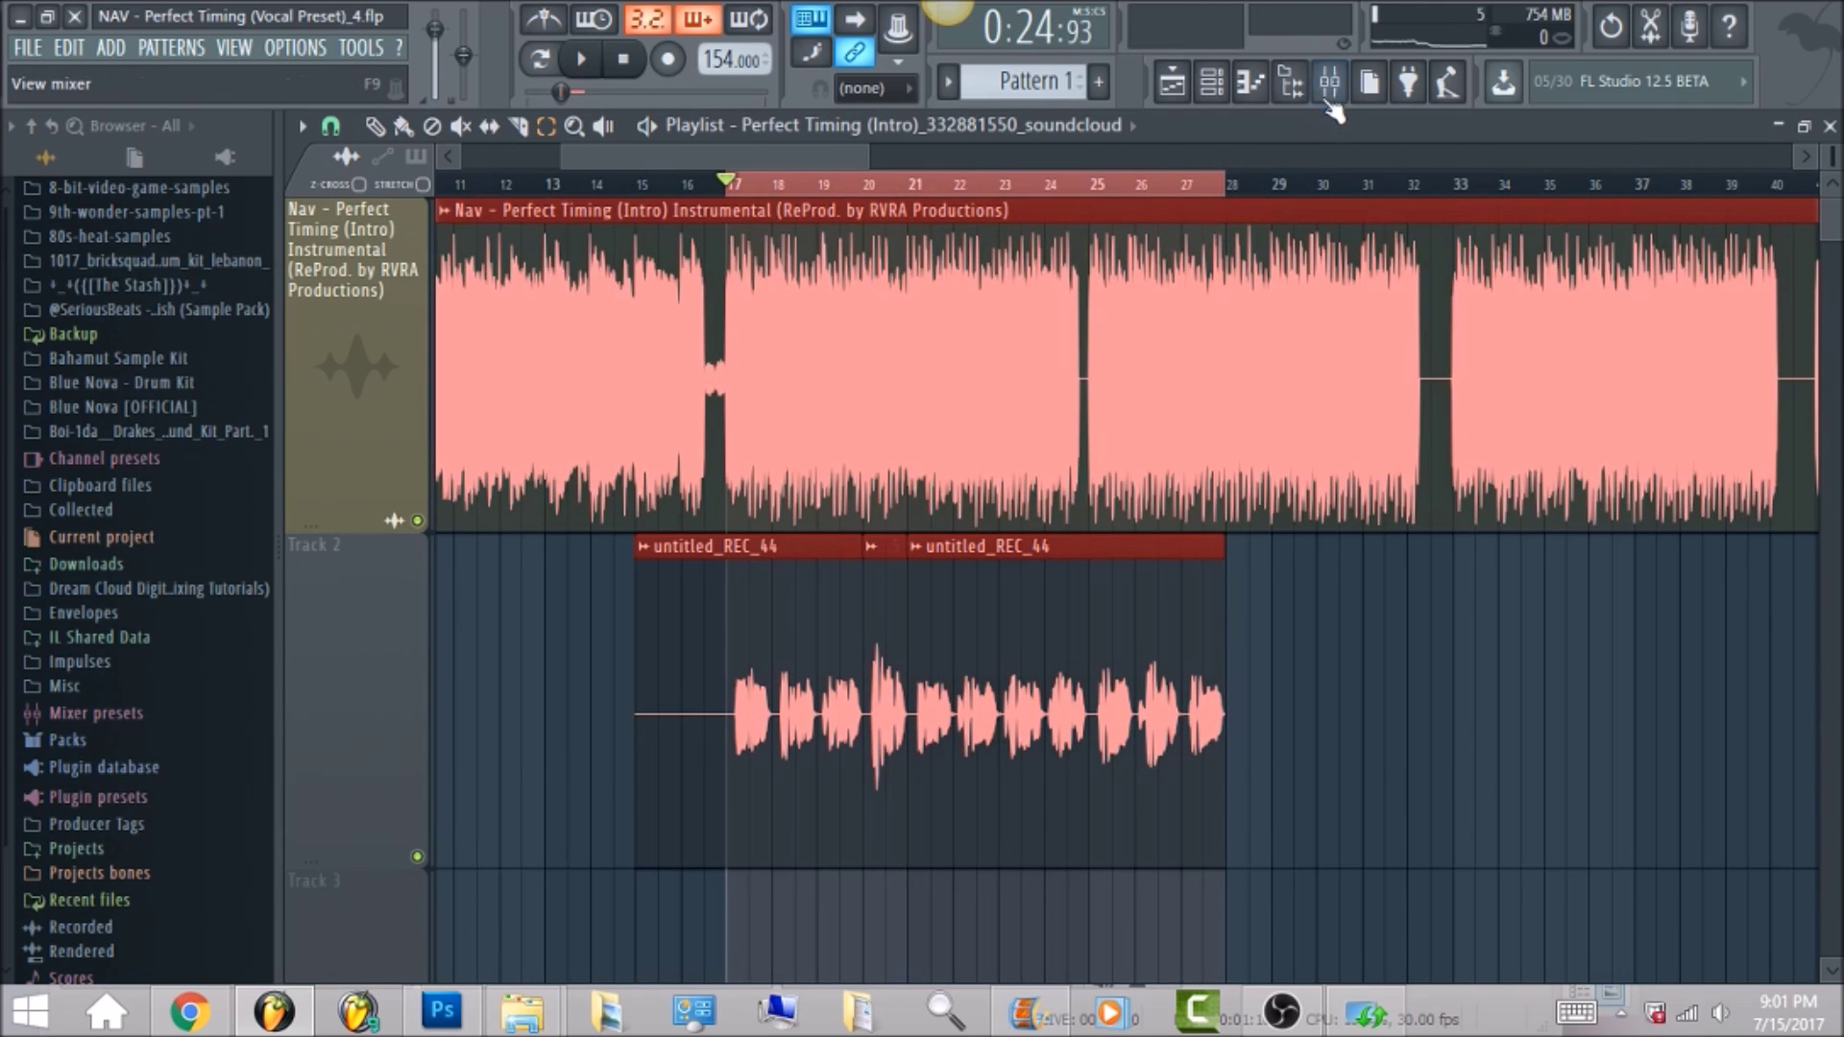
# Enable Fruity parametric EQ on the Vocal track, review its bands and audition the vocal with it.
pyautogui.click(1330, 82)
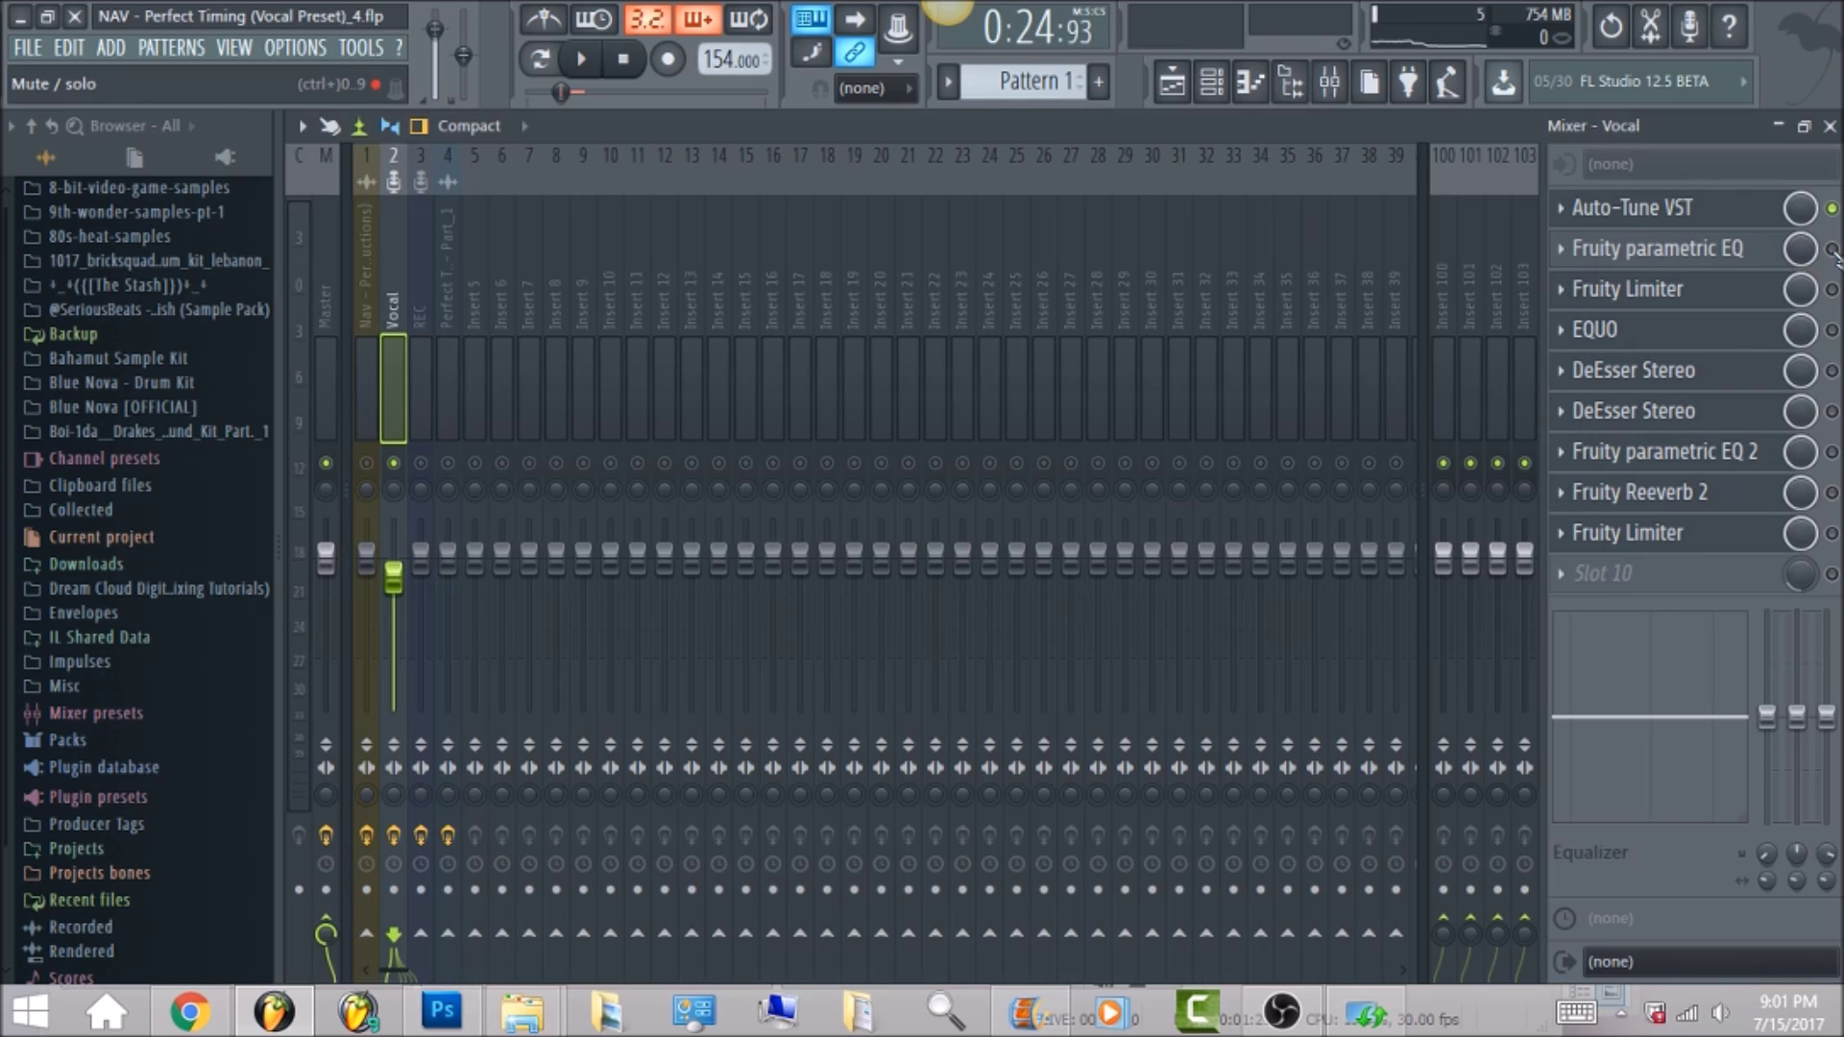
pyautogui.click(1764, 251)
pyautogui.click(1764, 251)
pyautogui.click(1764, 251)
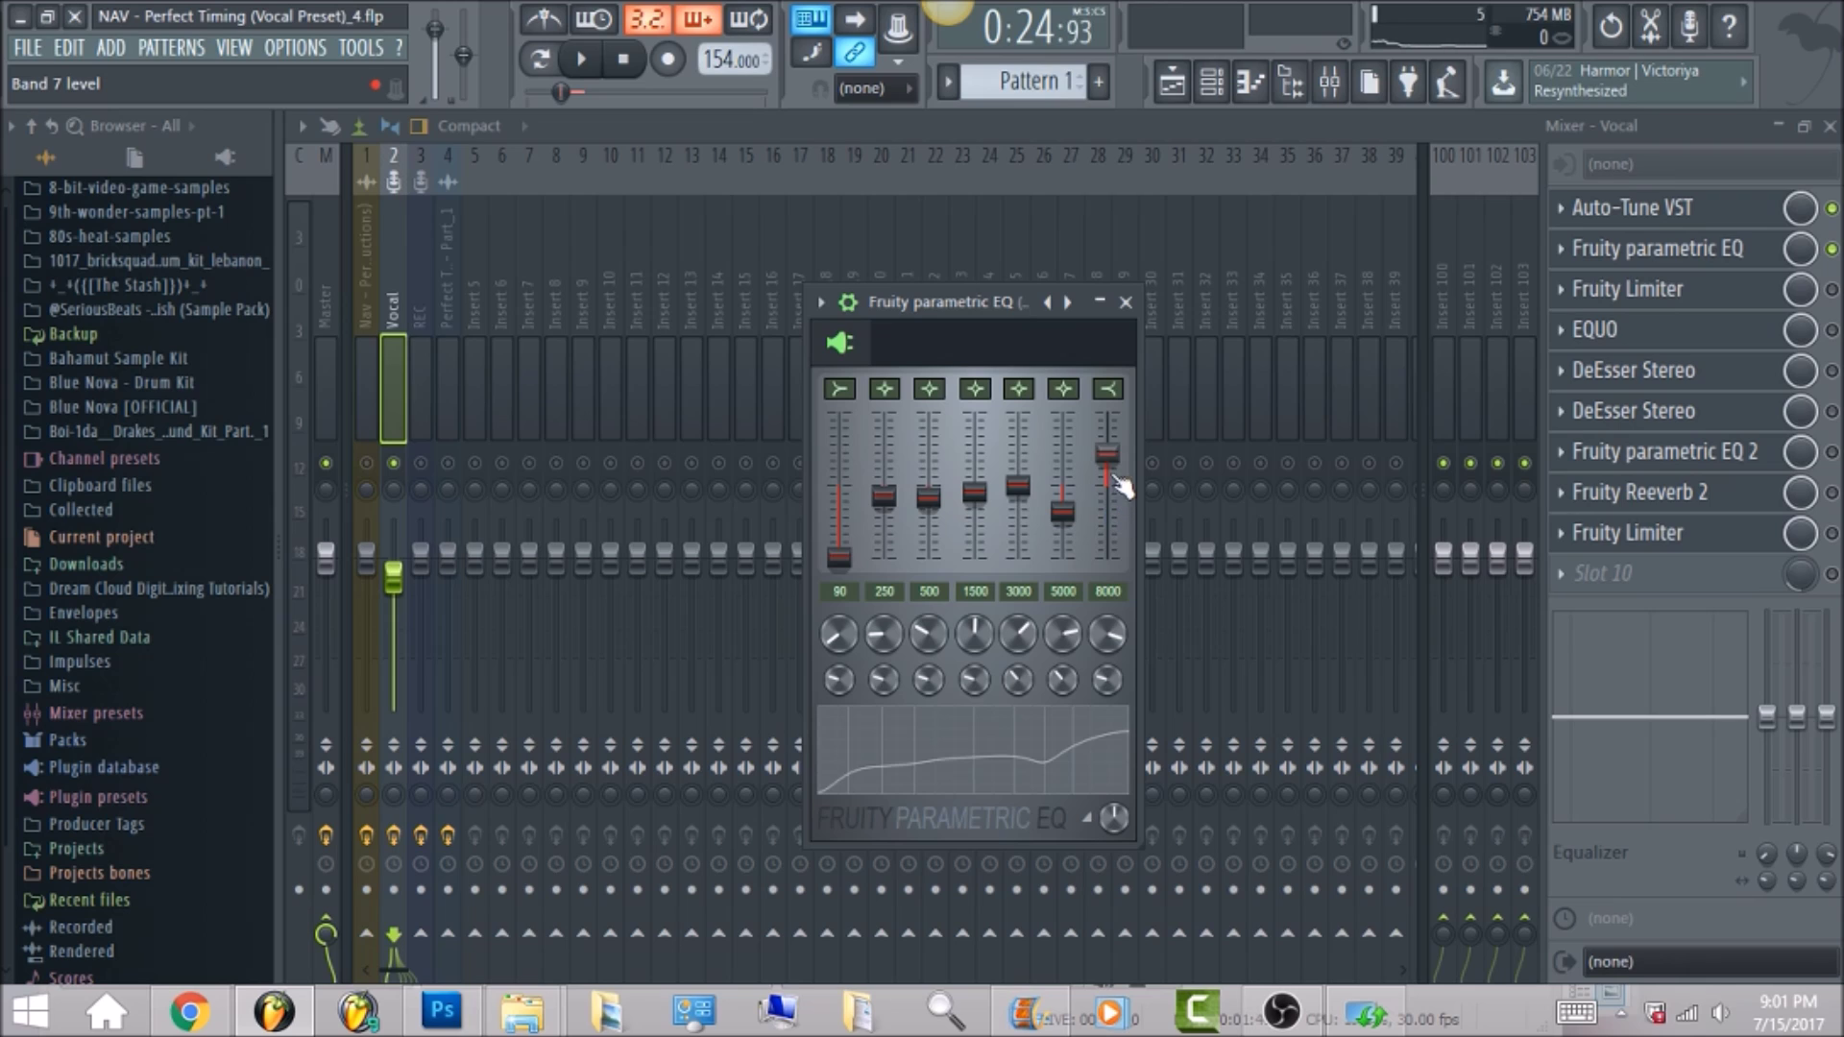
pyautogui.click(582, 58)
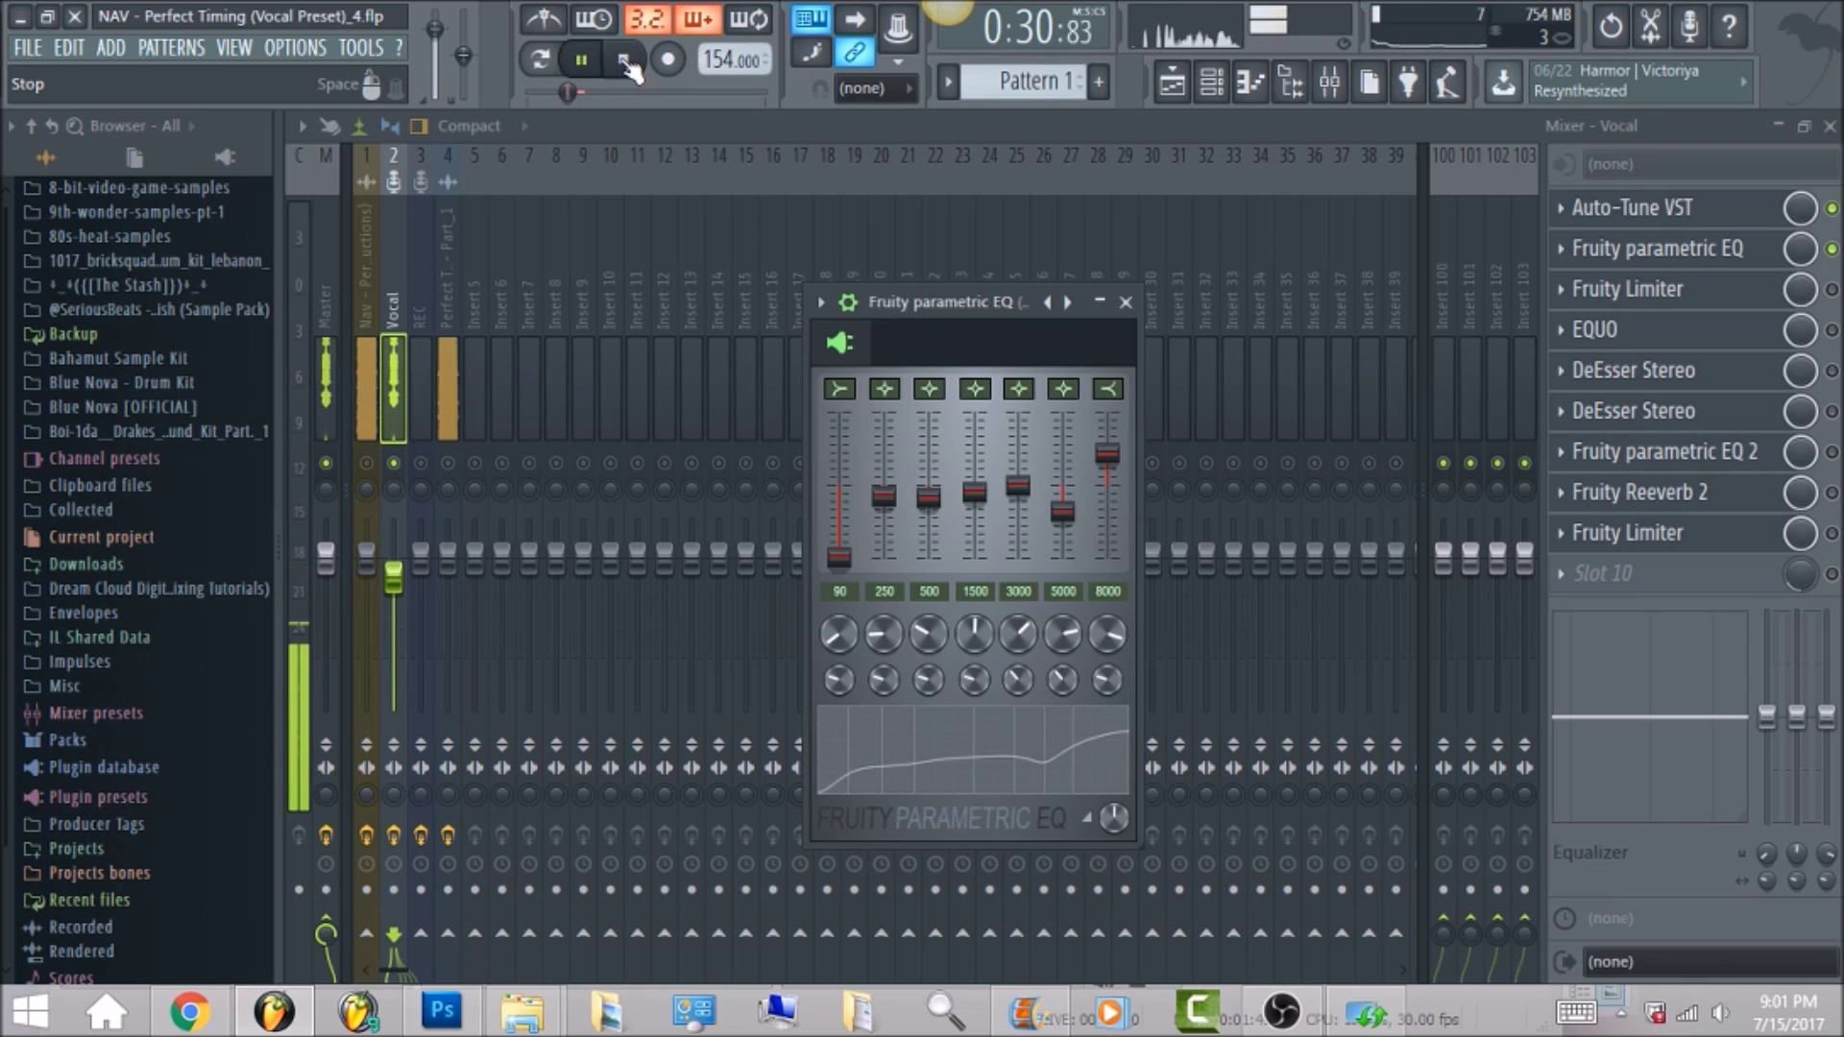
pyautogui.click(629, 65)
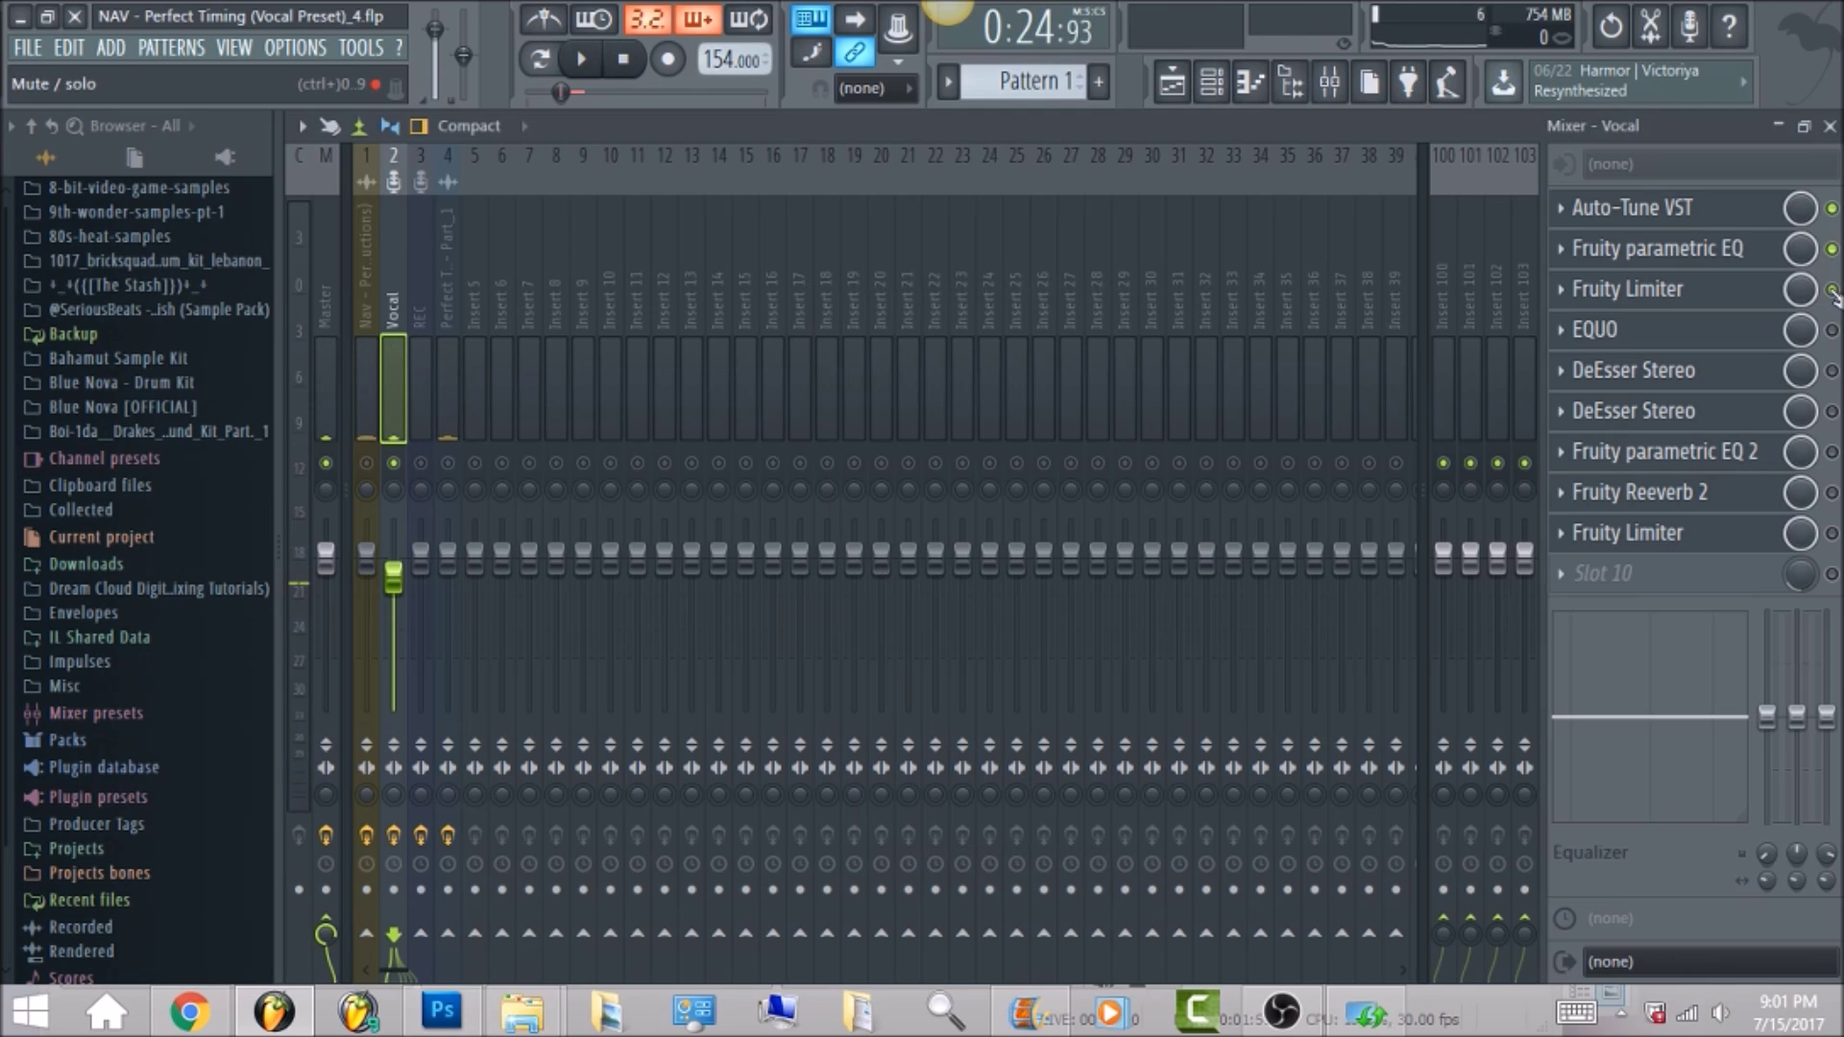
# Enable the Vocal track's first Fruity Limiter, review its settings and audition the vocal with it.
pyautogui.click(1768, 300)
pyautogui.click(1762, 303)
pyautogui.click(1762, 304)
pyautogui.moveTo(855, 619); pyautogui.dragTo(638, 628)
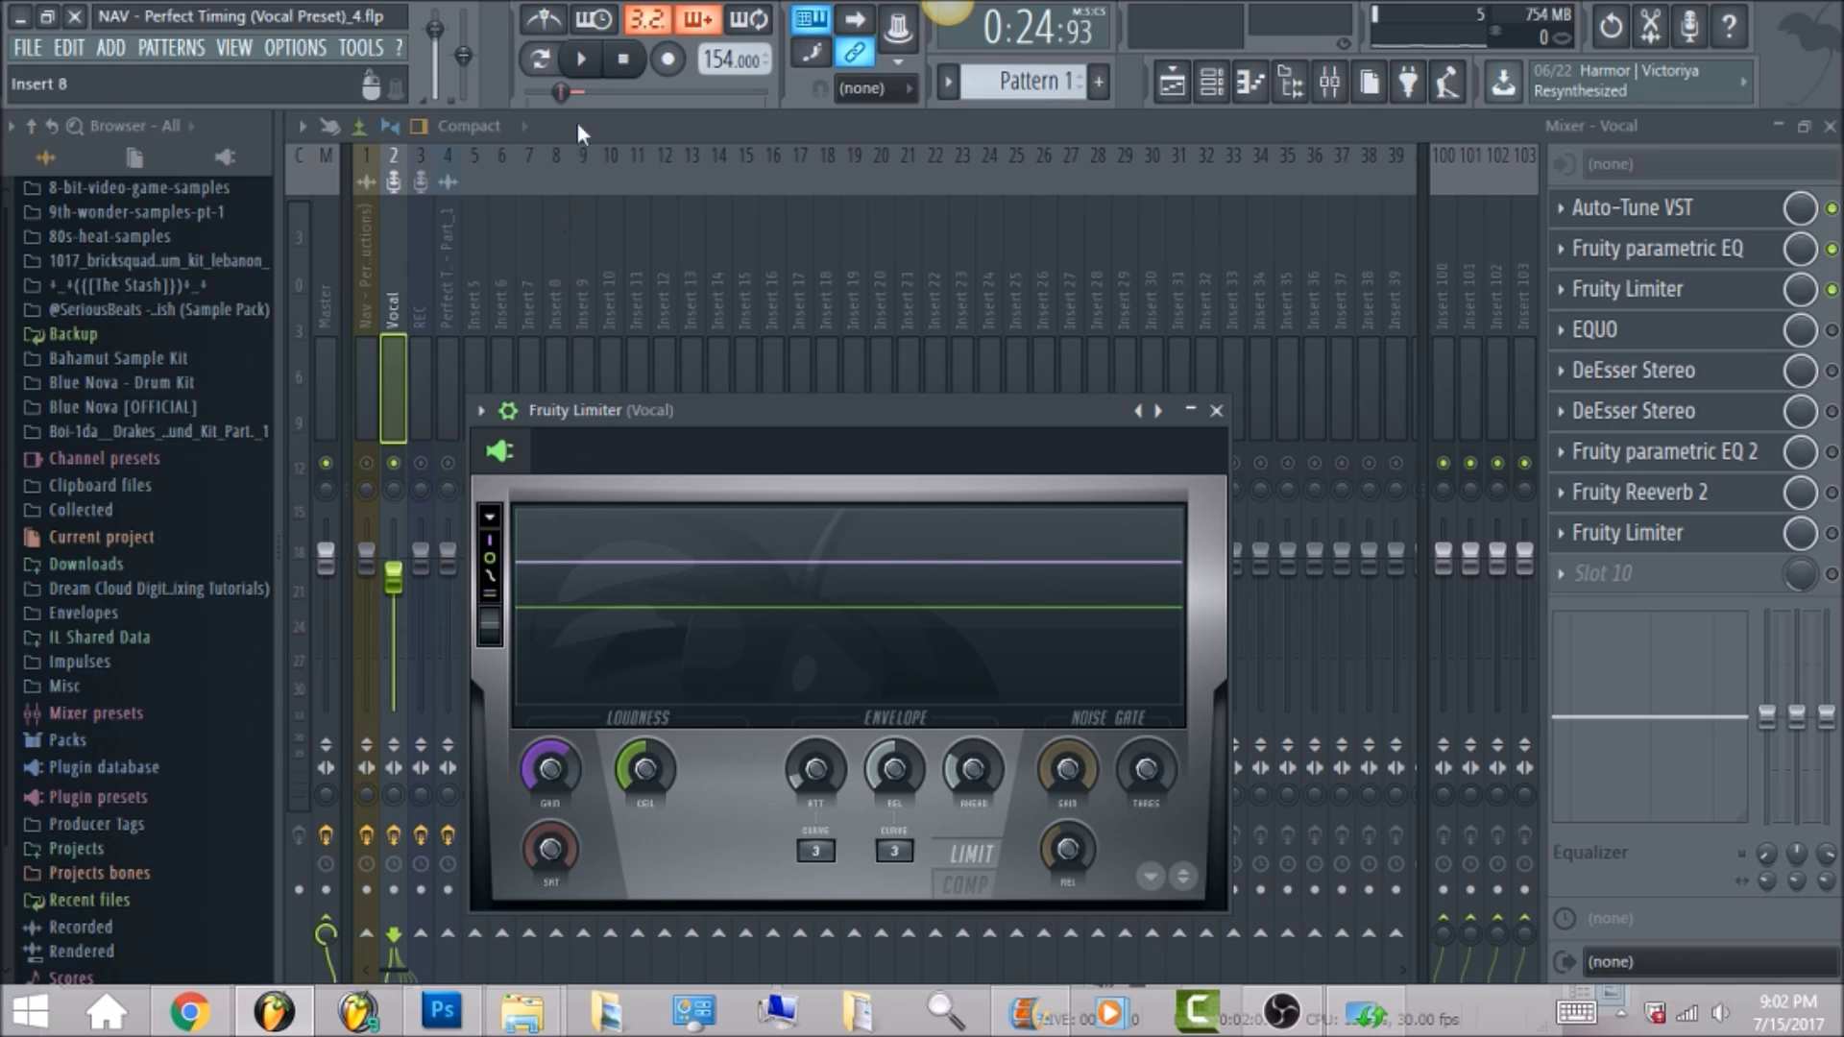
pyautogui.click(582, 59)
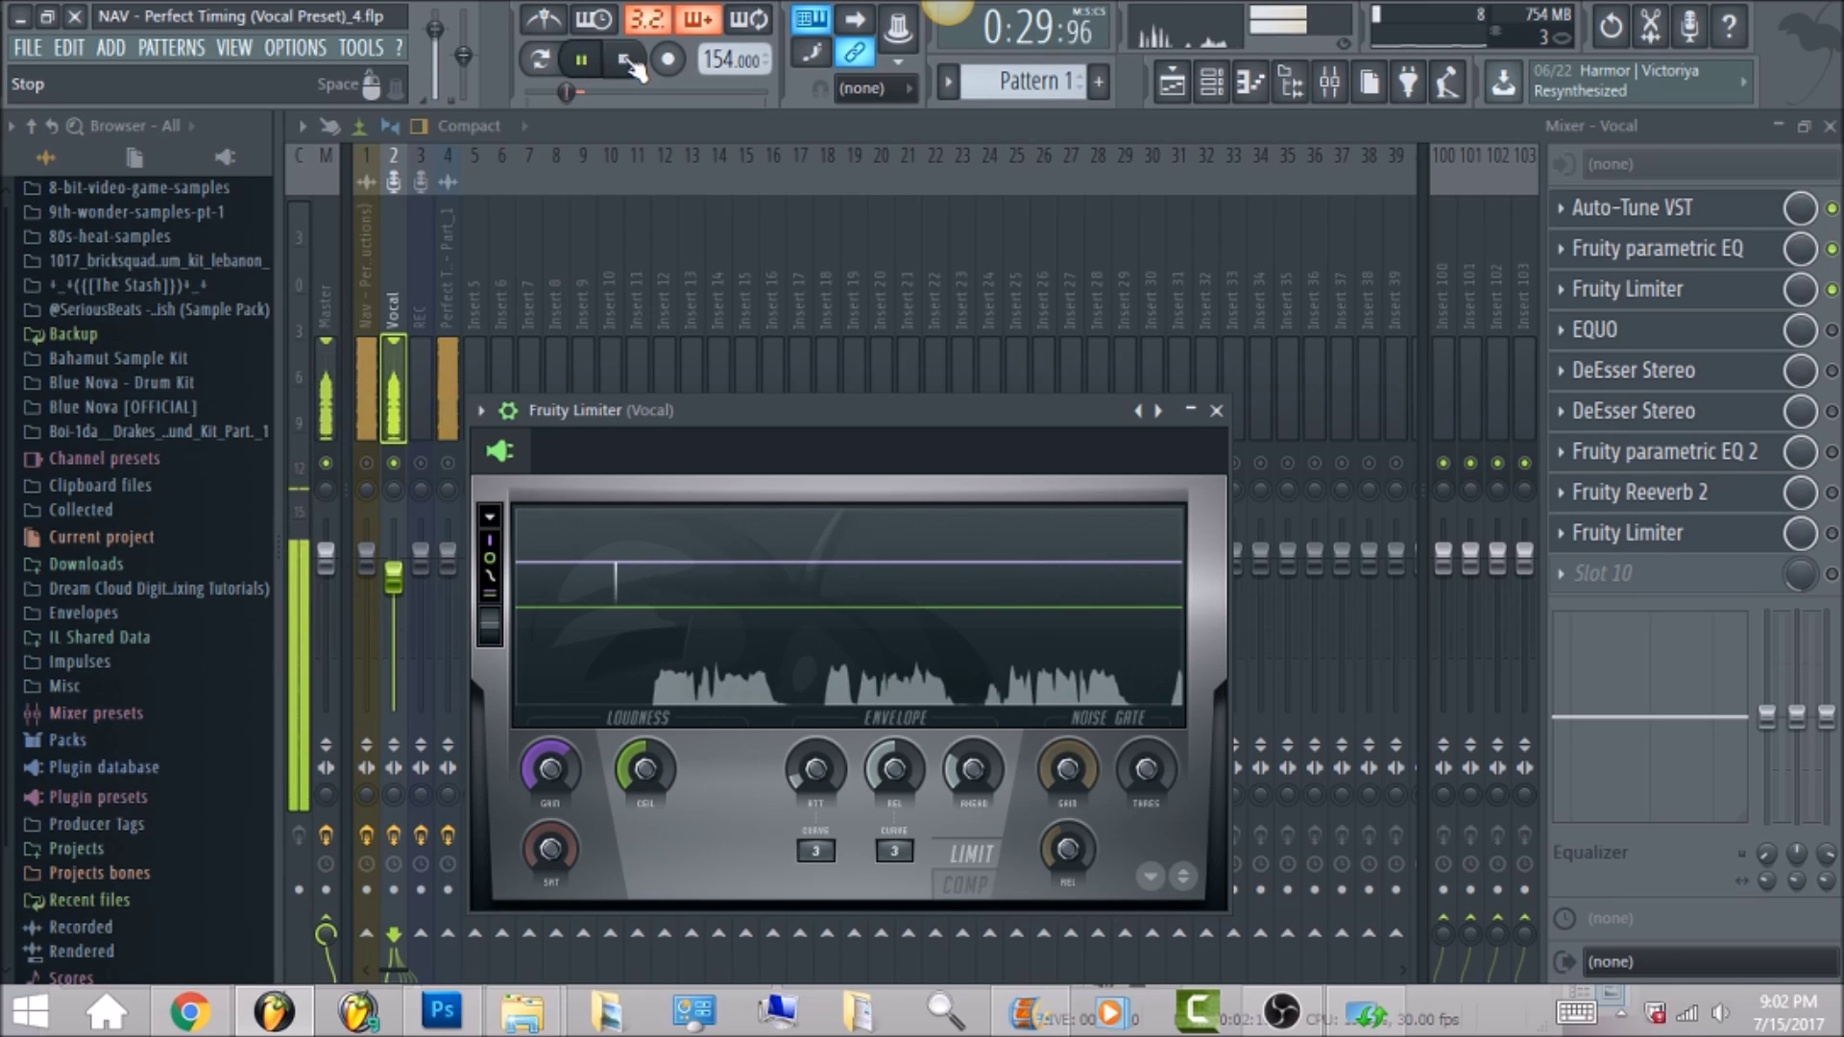
pyautogui.click(630, 61)
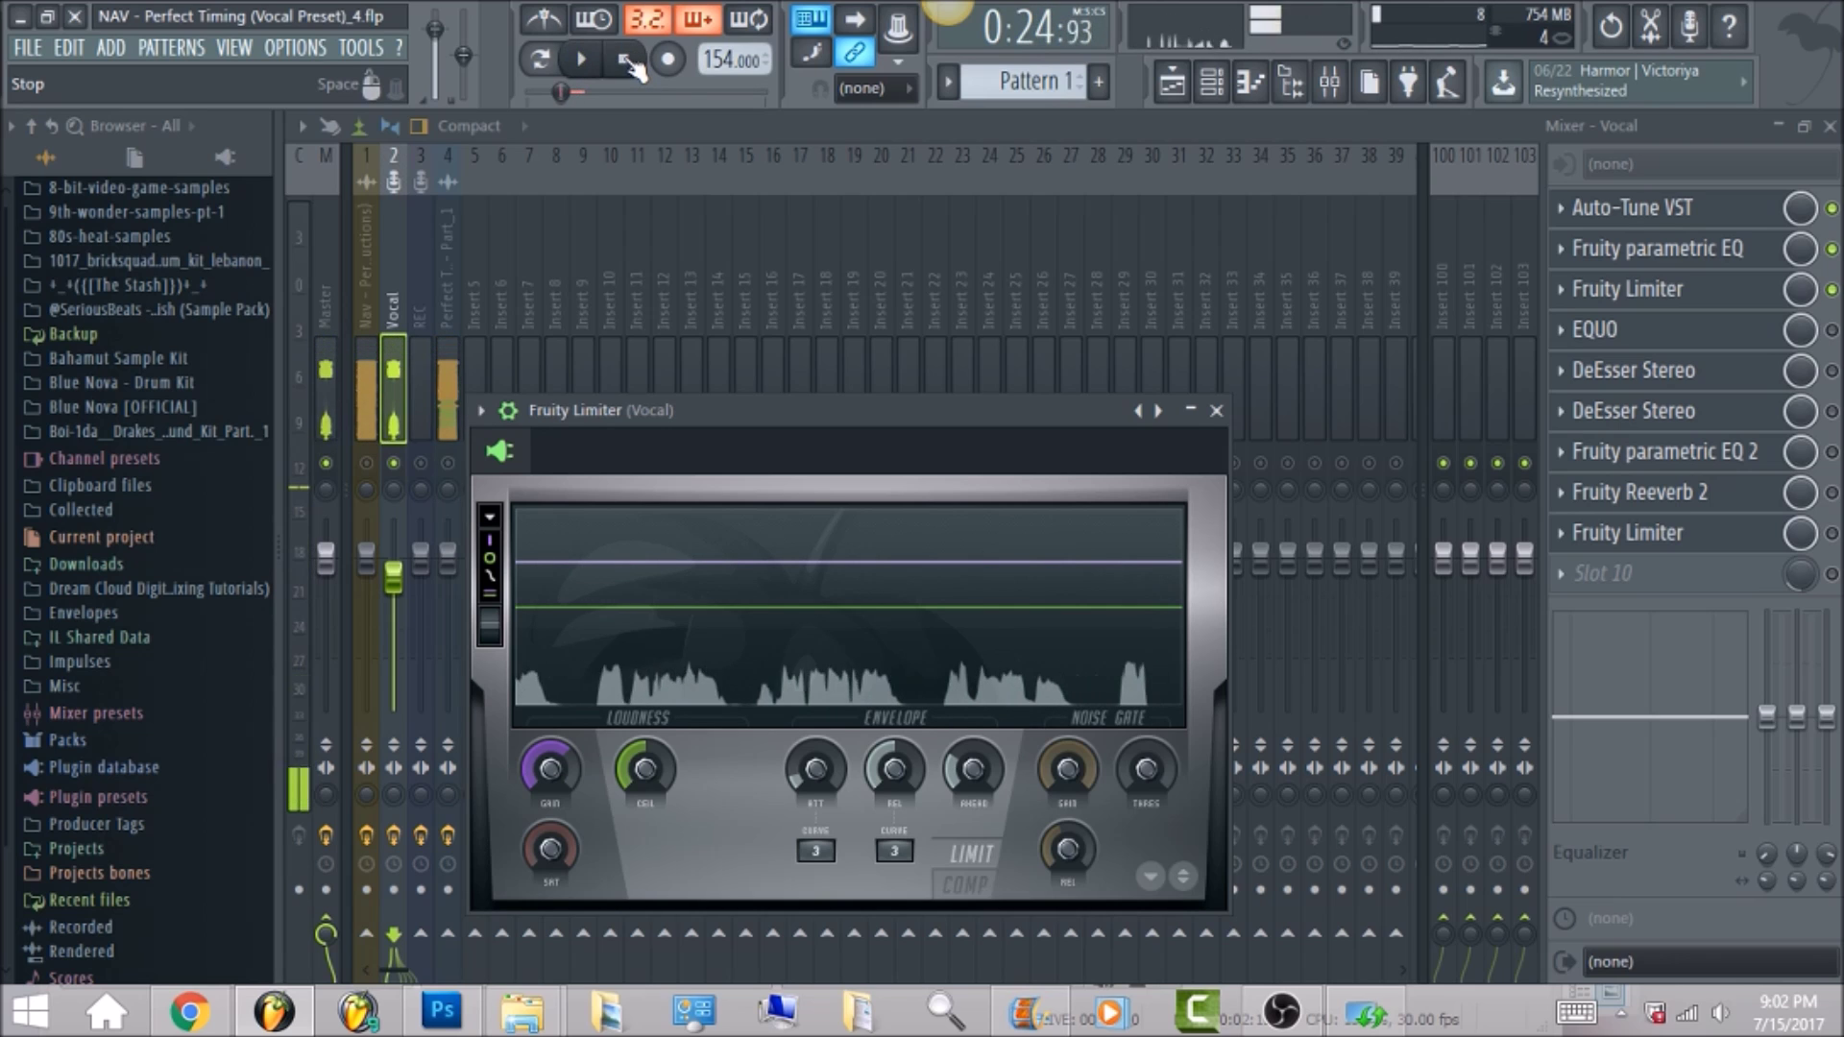
# Enable EQUO on the Vocal track, review its graphic EQ curve and audition the vocal with it.
pyautogui.click(1831, 331)
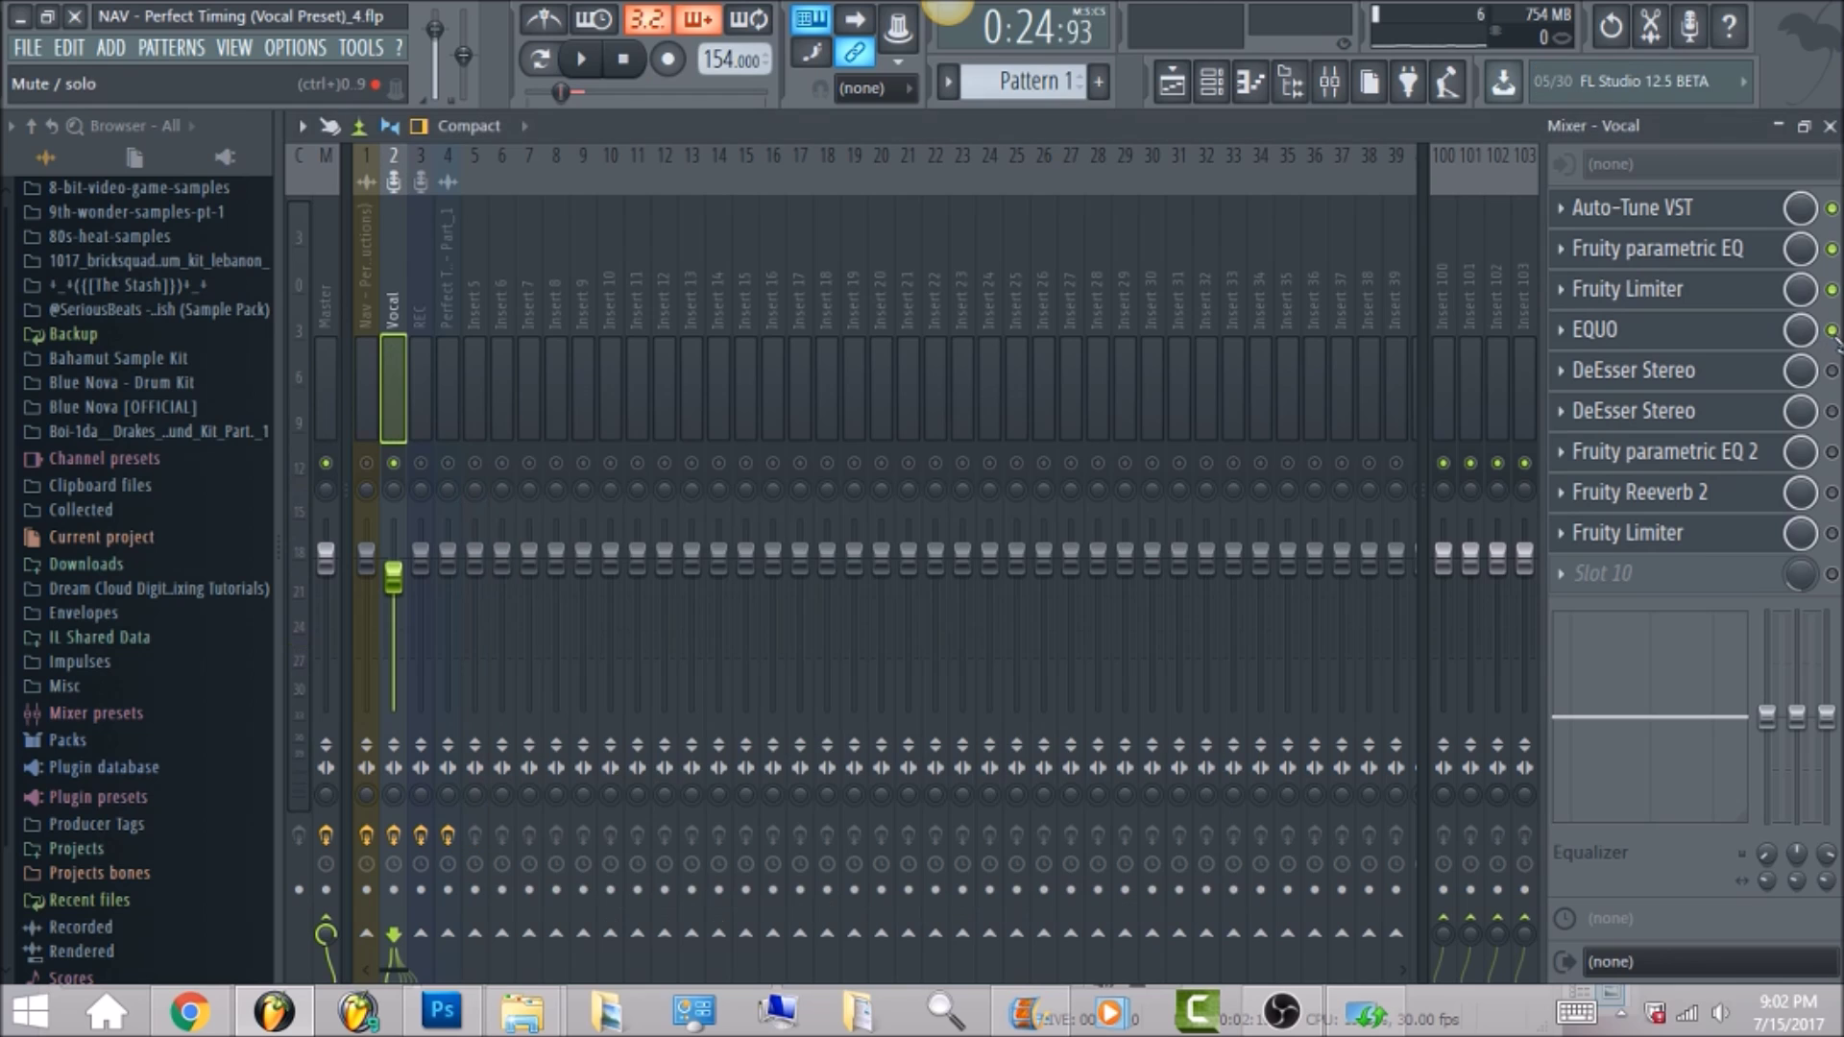
pyautogui.click(1733, 338)
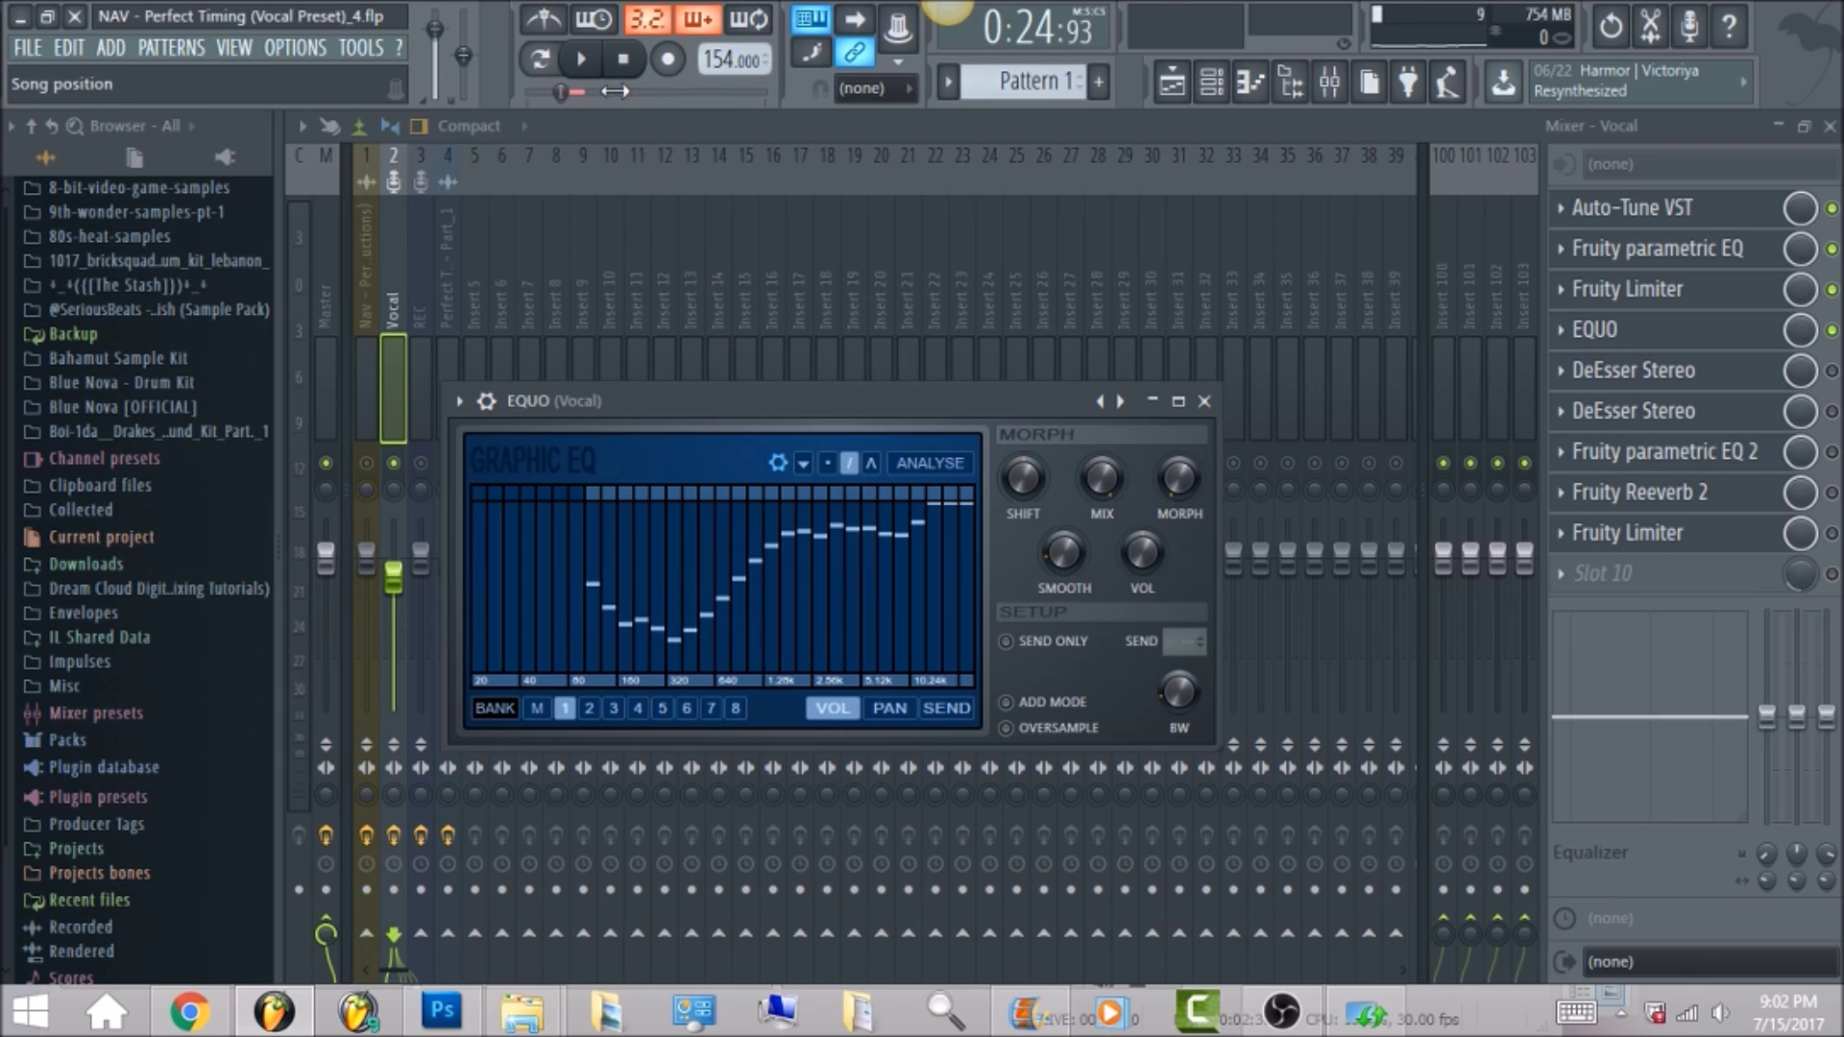
pyautogui.click(582, 61)
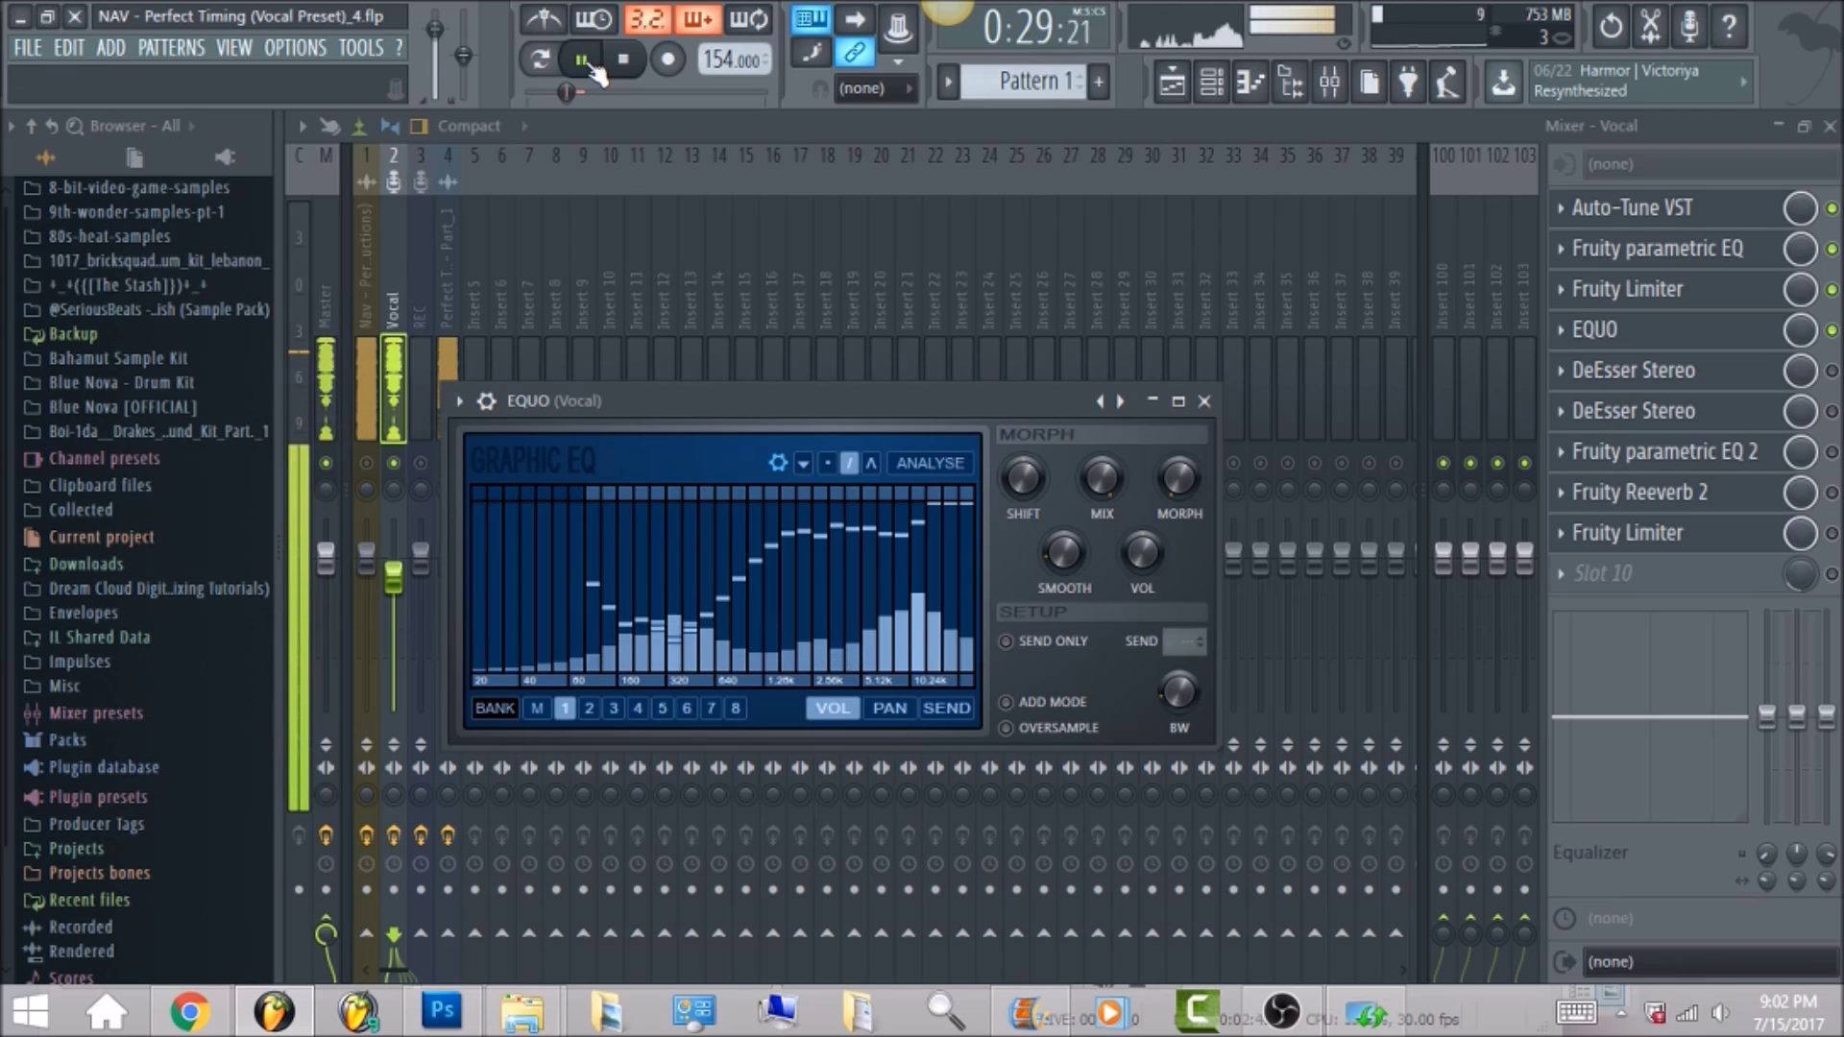
pyautogui.click(623, 61)
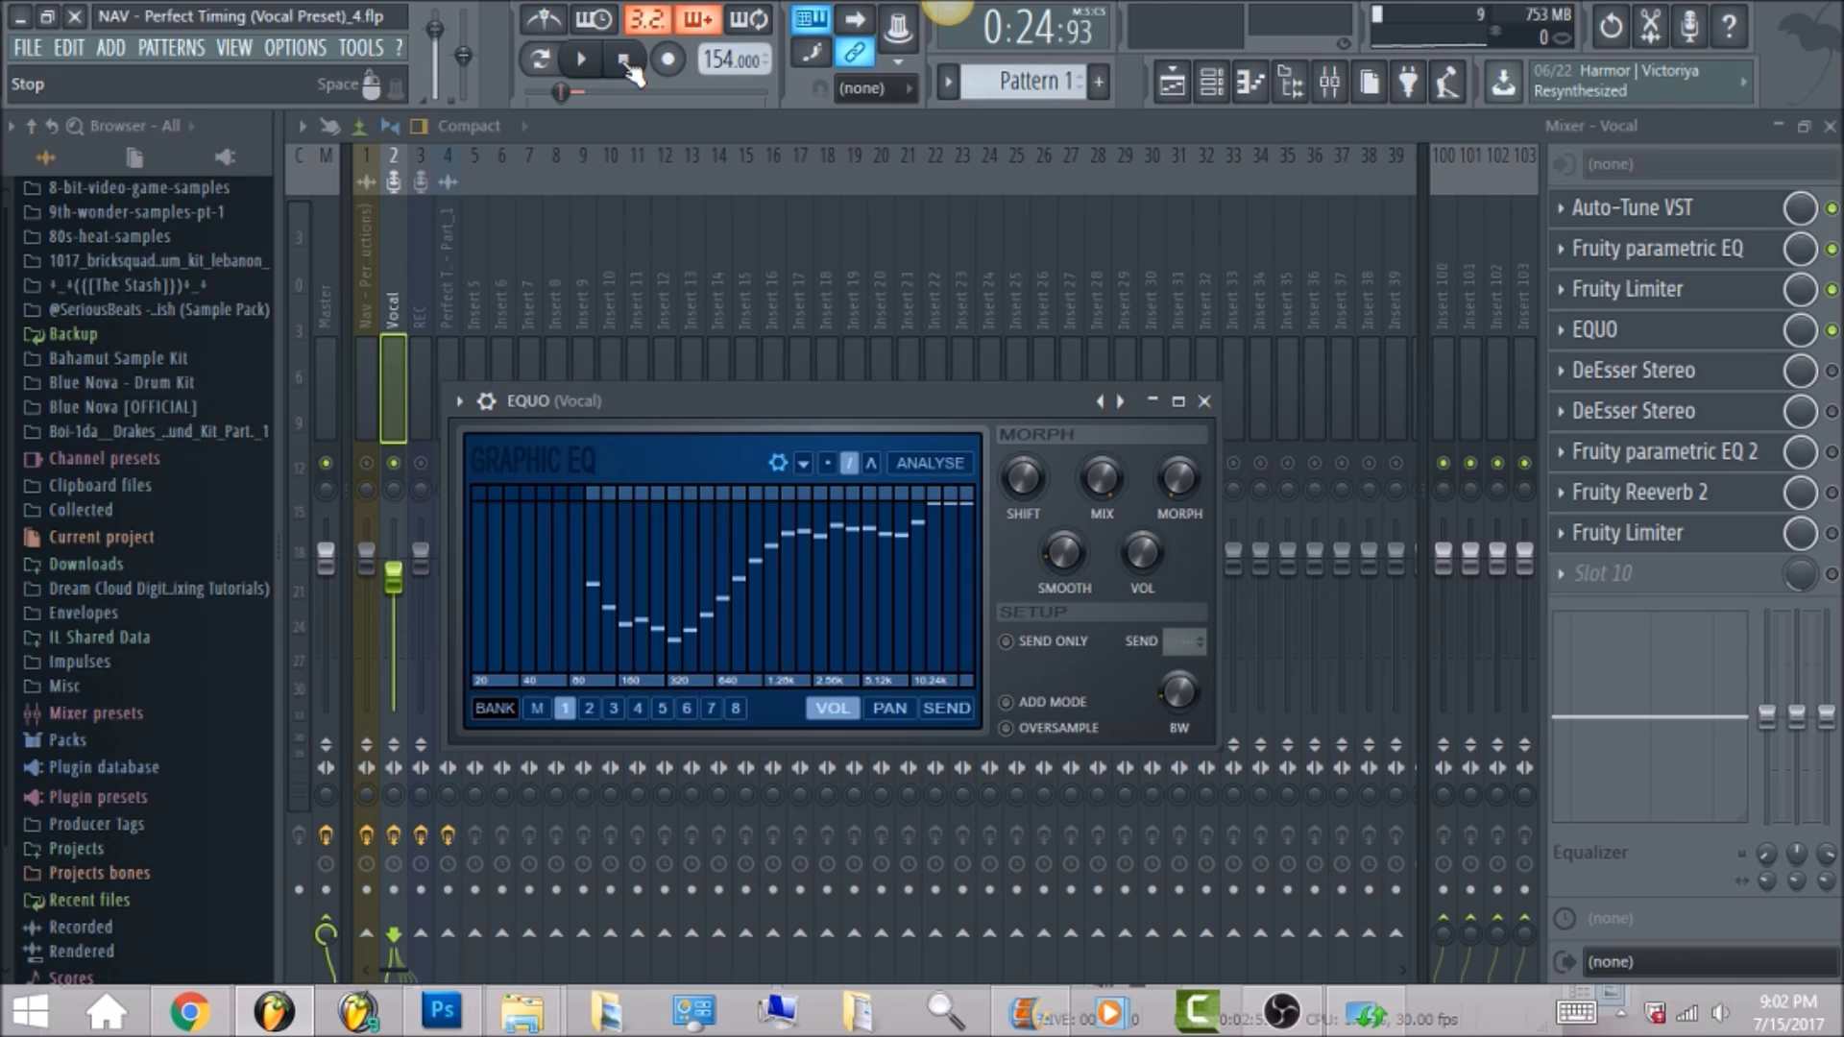
# Enable the first DeEsser Stereo on the Vocal track with a HighPass side chain and audition the vocal.
pyautogui.click(1832, 371)
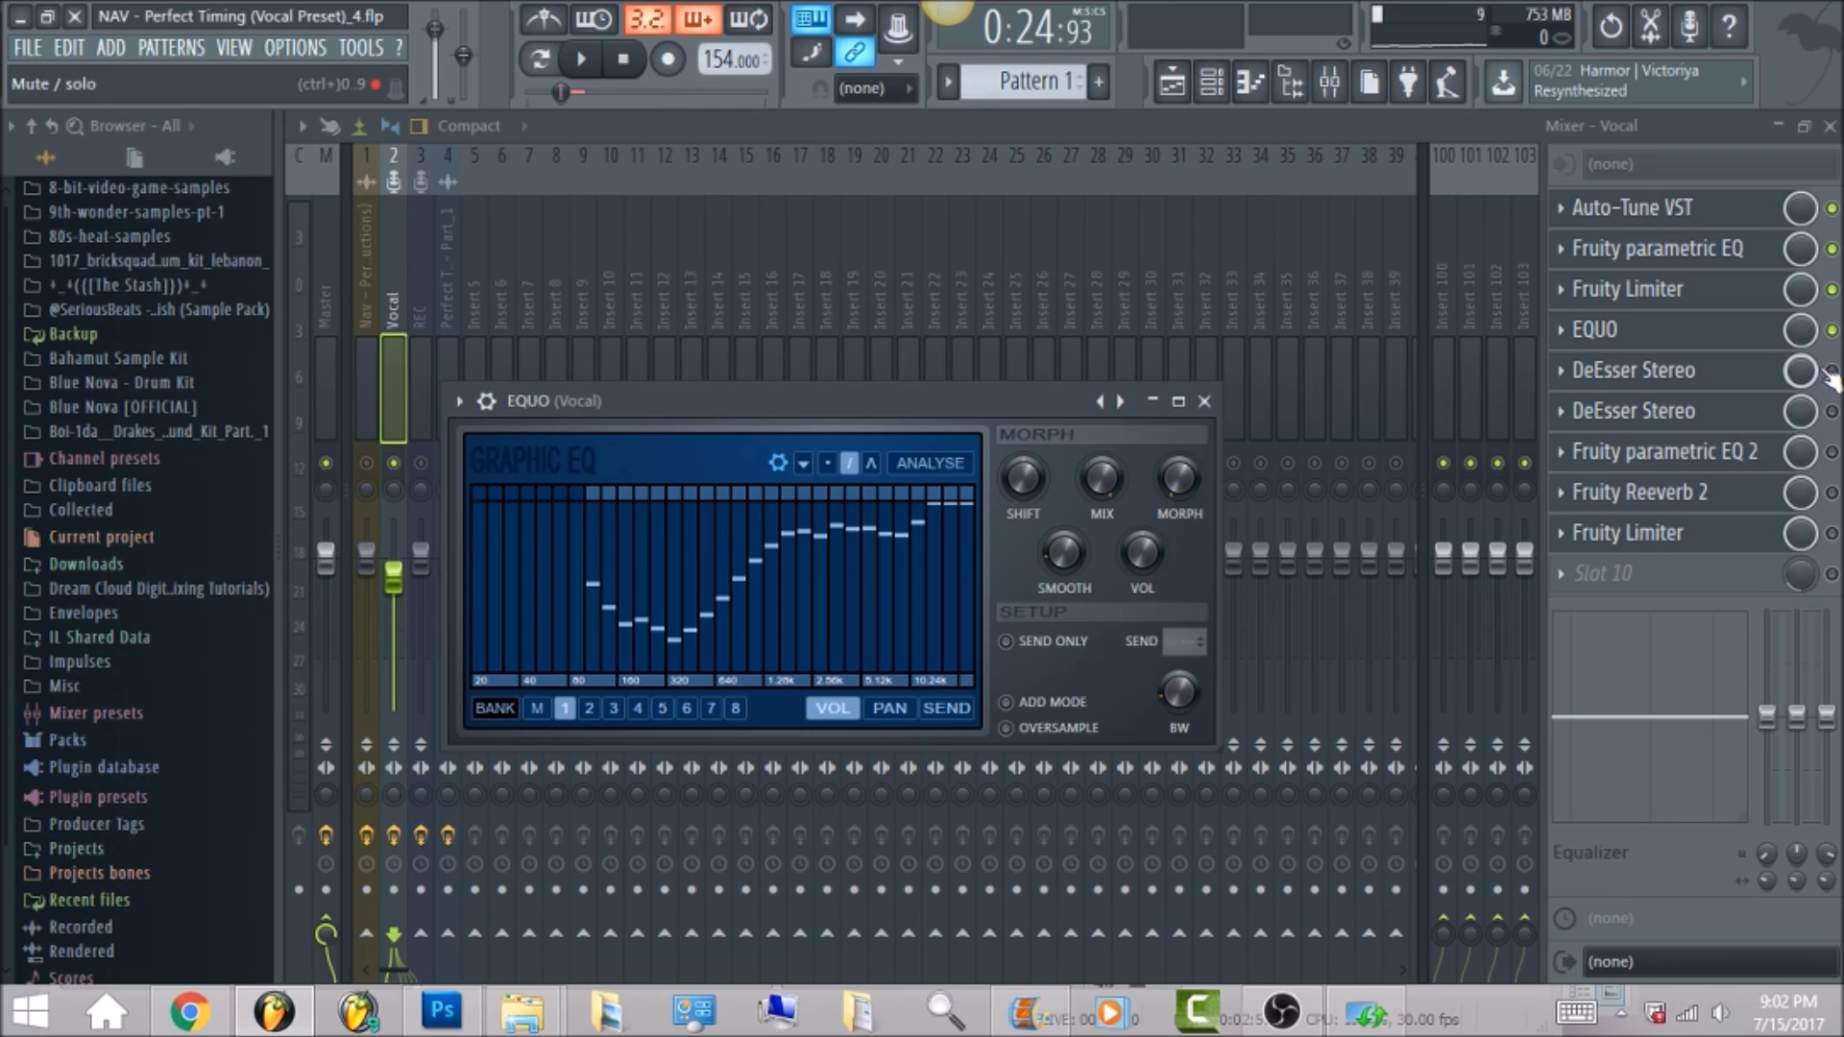
pyautogui.press('Escape')
pyautogui.click(1751, 384)
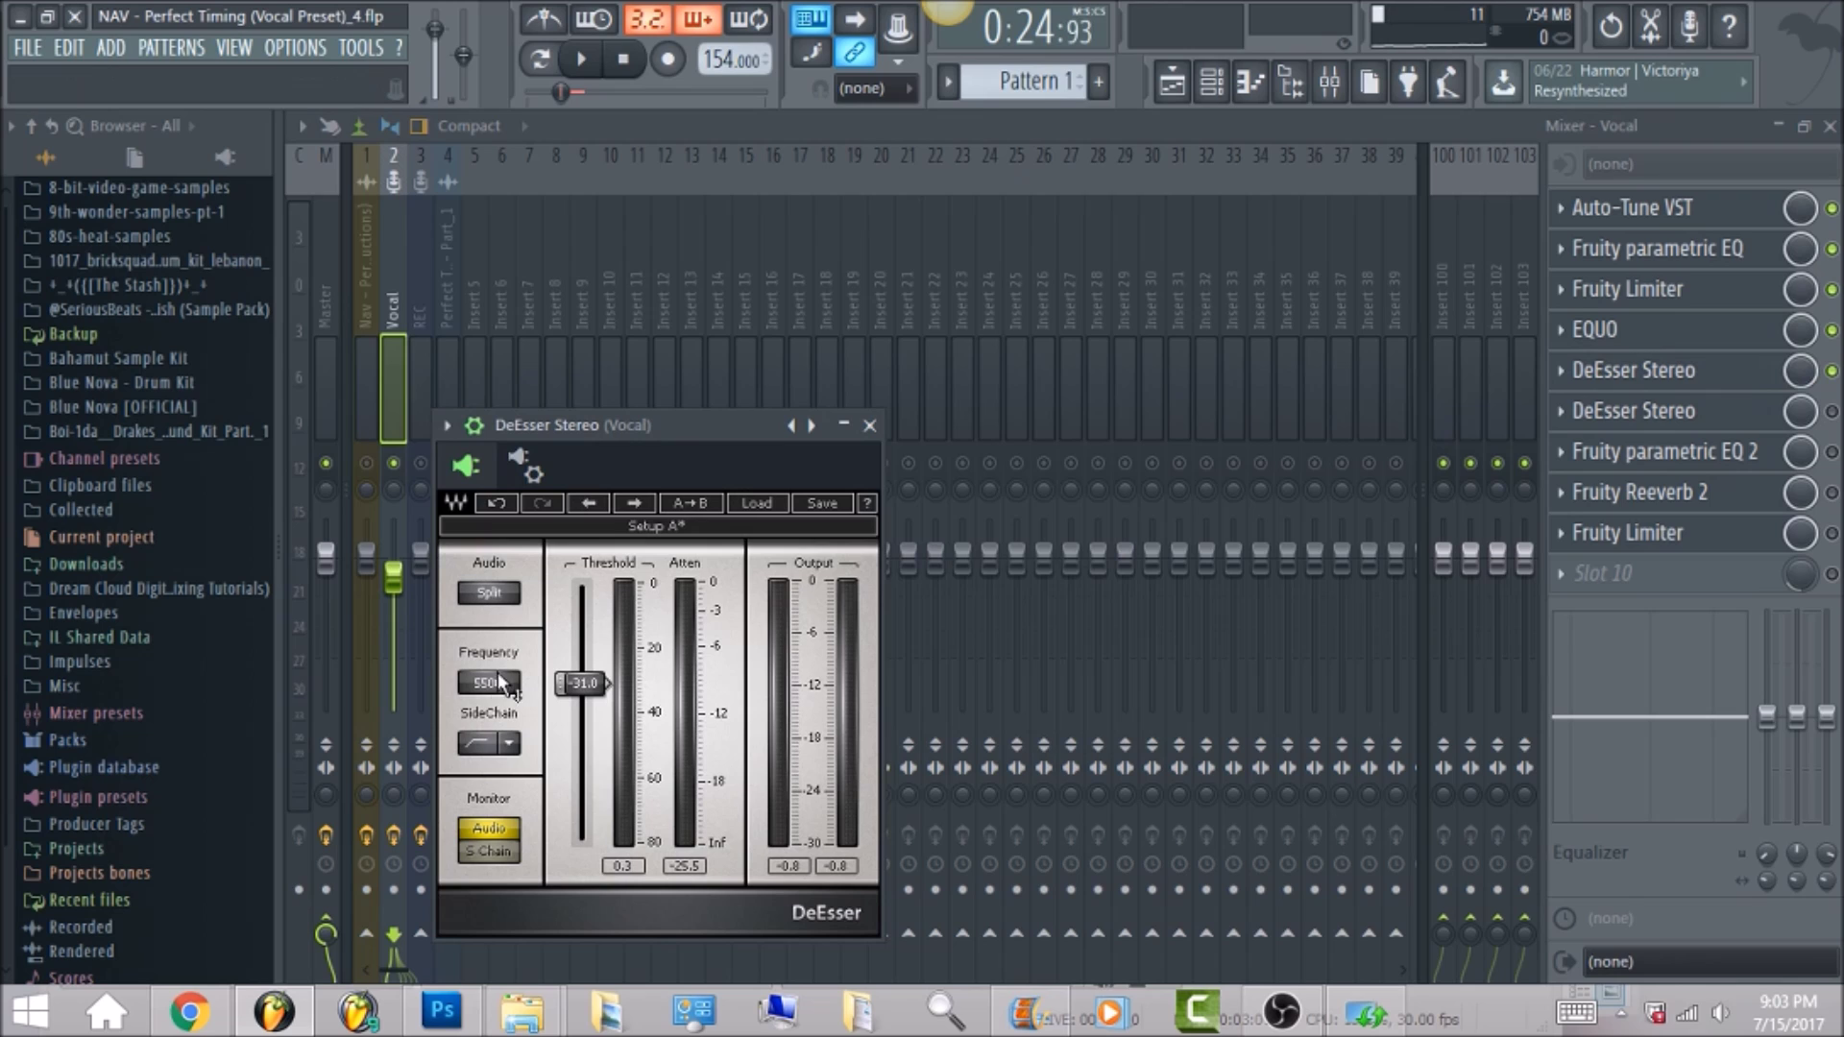
pyautogui.click(515, 749)
pyautogui.click(575, 805)
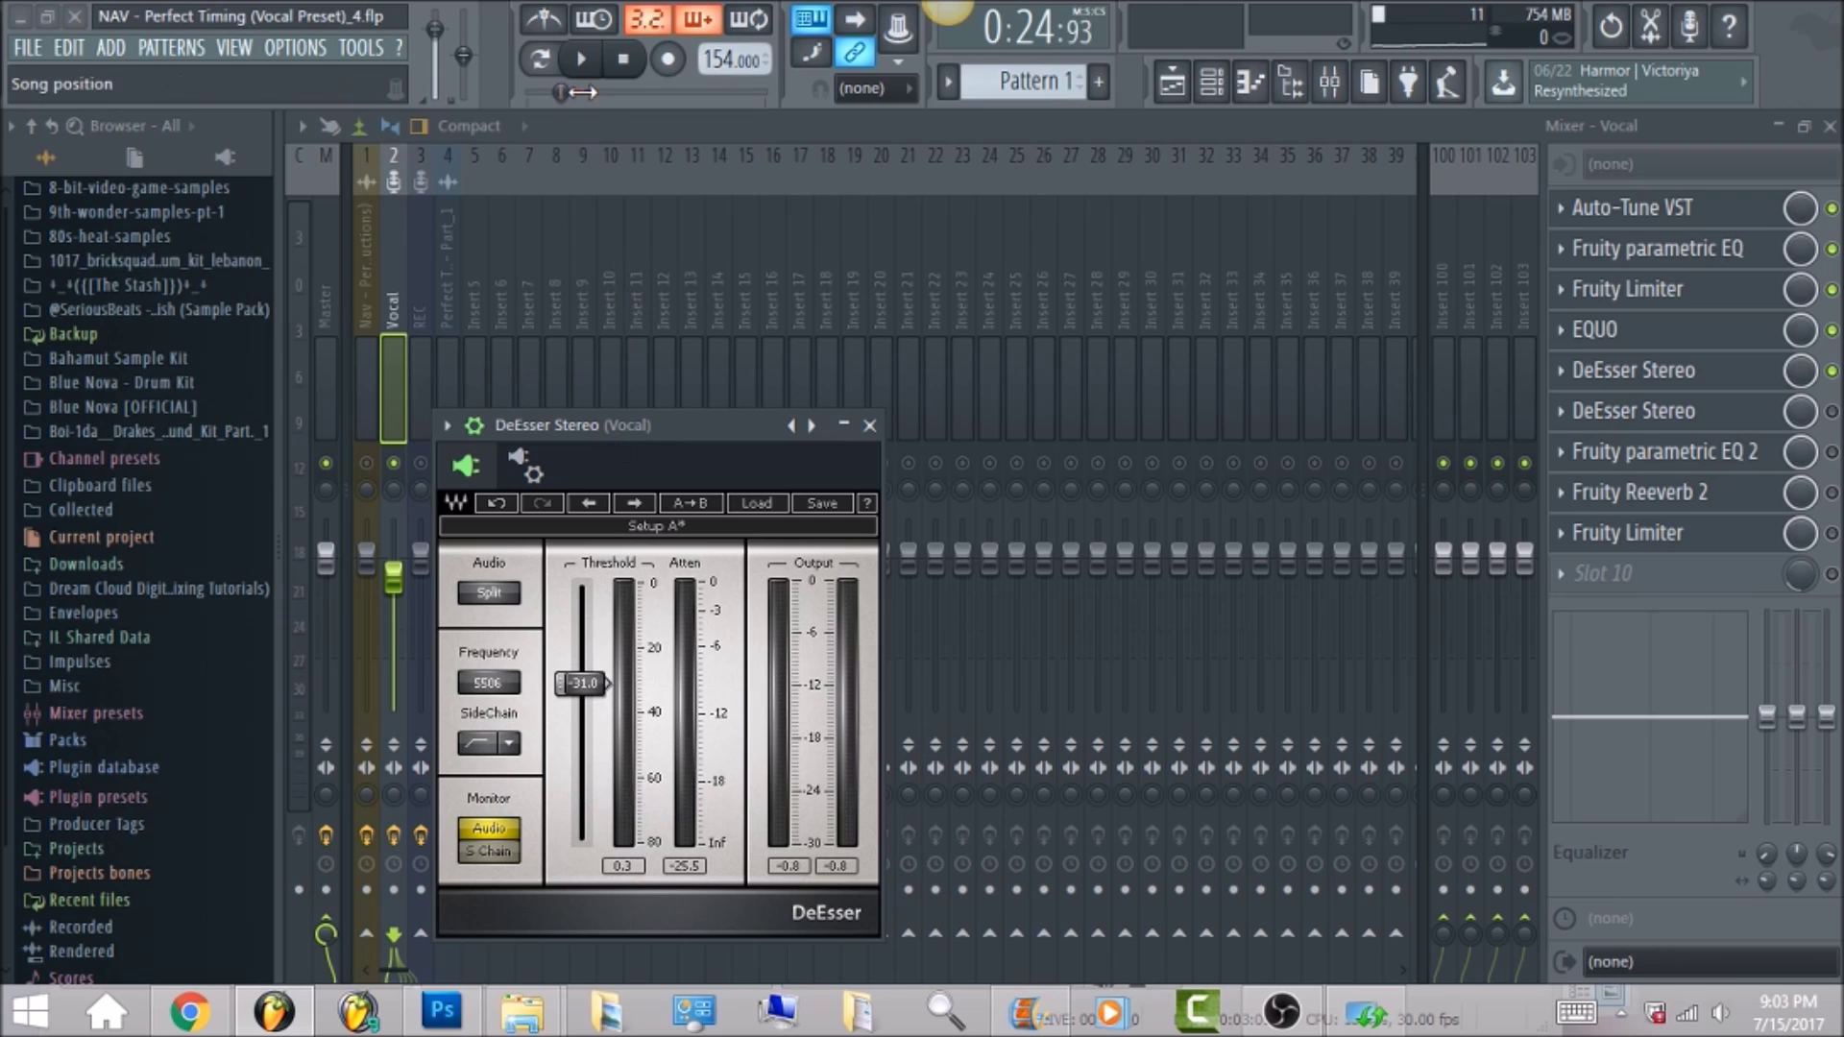
pyautogui.click(586, 61)
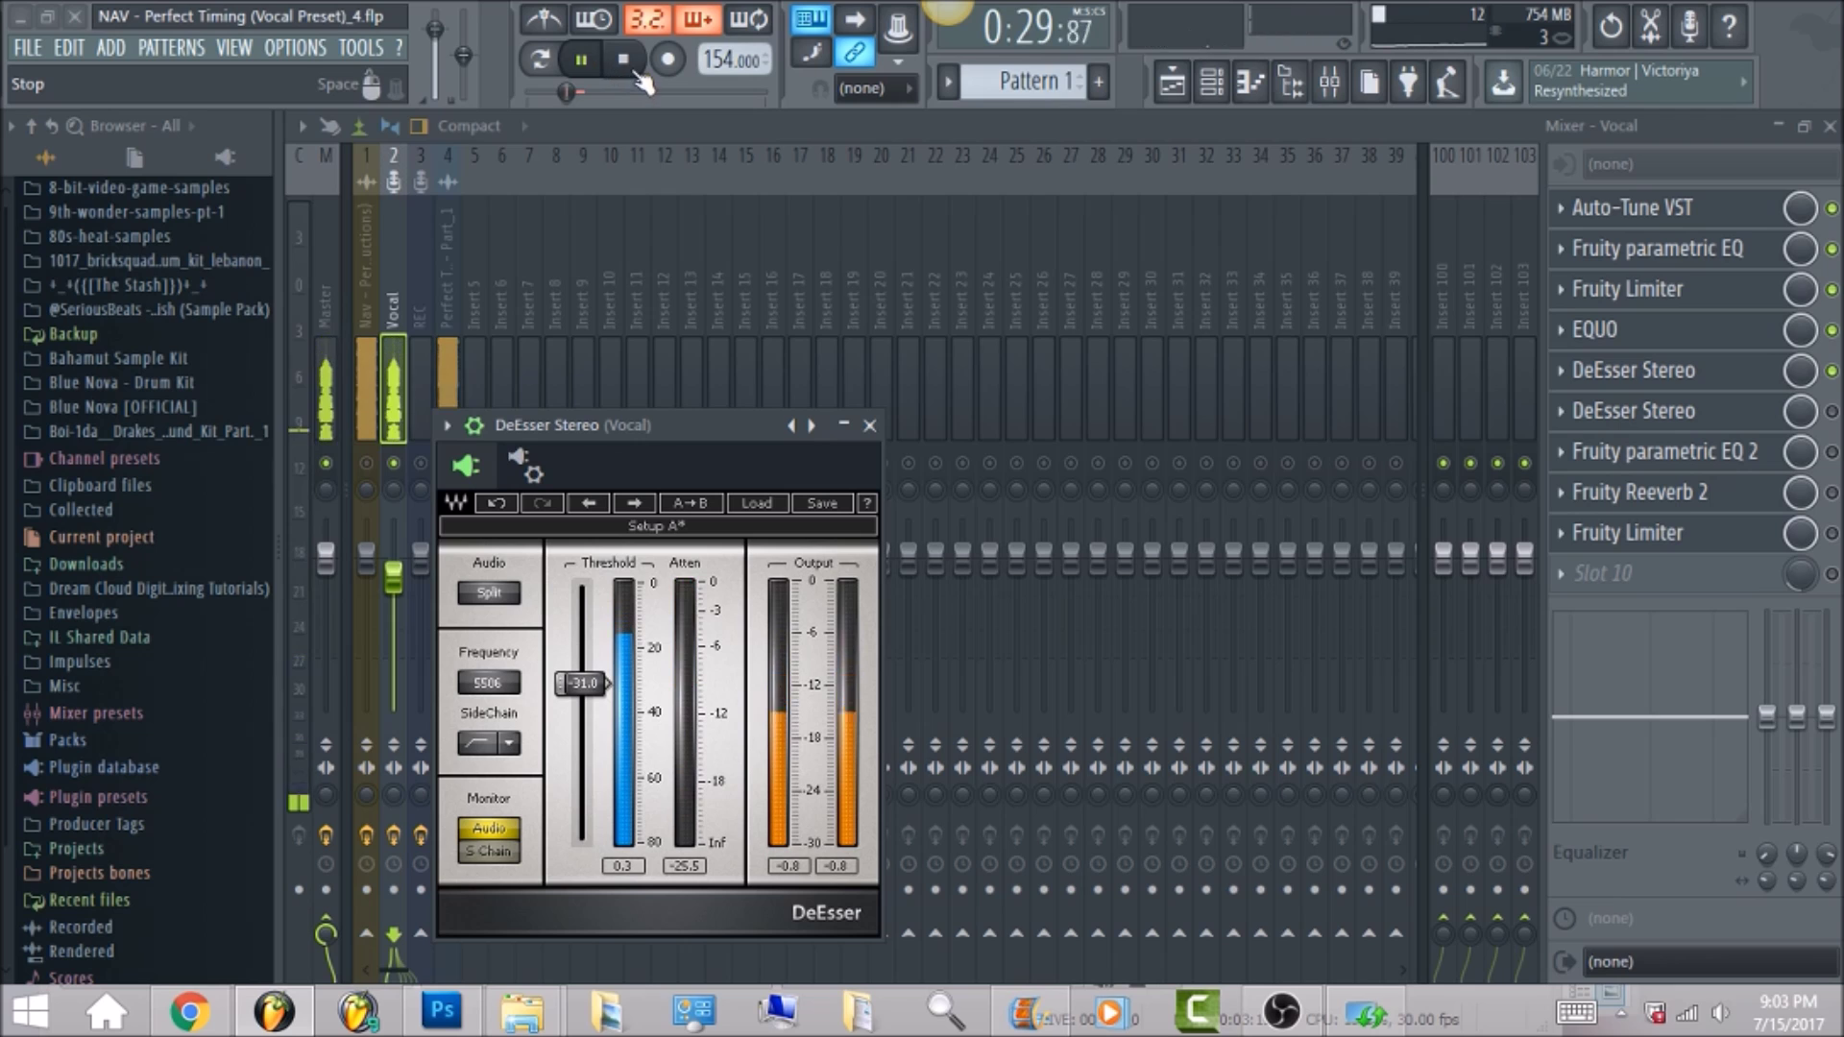
pyautogui.click(626, 60)
# Enable the second DeEsser Stereo on the Vocal track, choose HighPass for its side chain and audition the vocal.
pyautogui.click(1691, 411)
pyautogui.click(1743, 413)
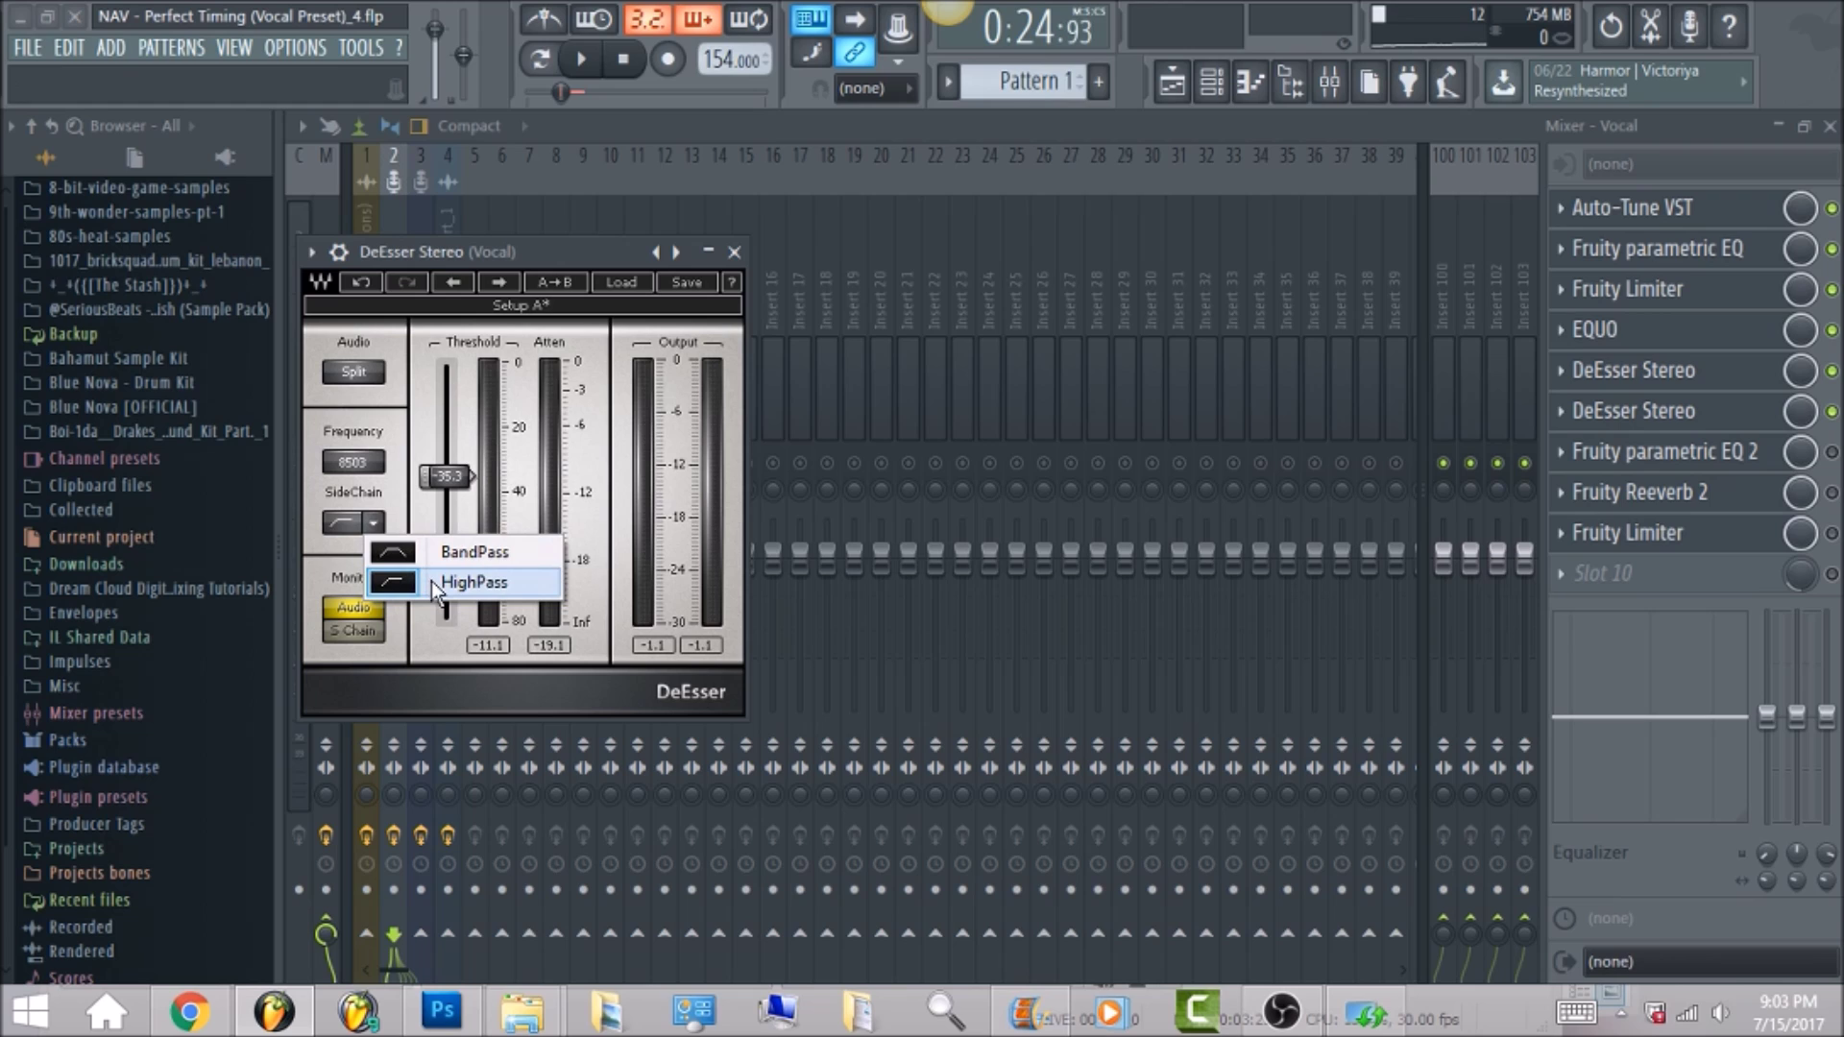
pyautogui.click(437, 583)
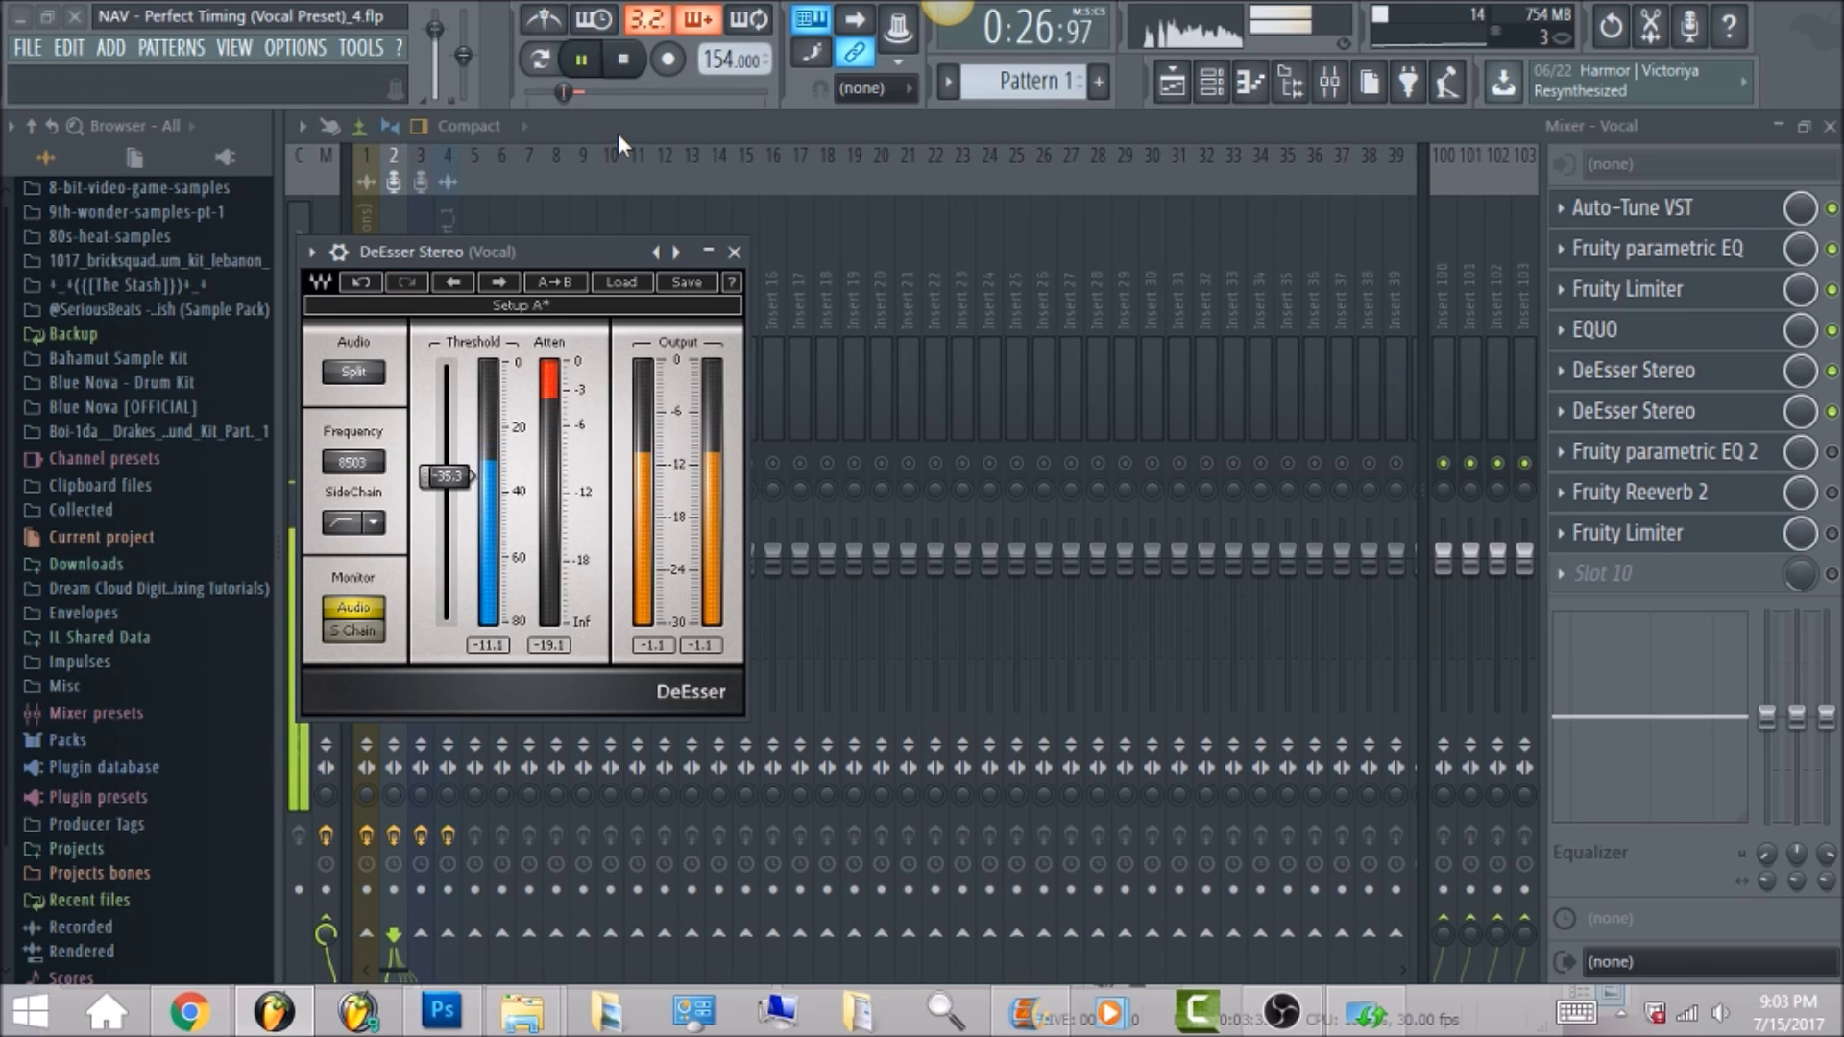
pyautogui.click(631, 63)
# Enable Fruity parametric EQ 2 on the Vocal track, review its curve and audition the vocal with it.
pyautogui.click(1708, 411)
pyautogui.click(1706, 456)
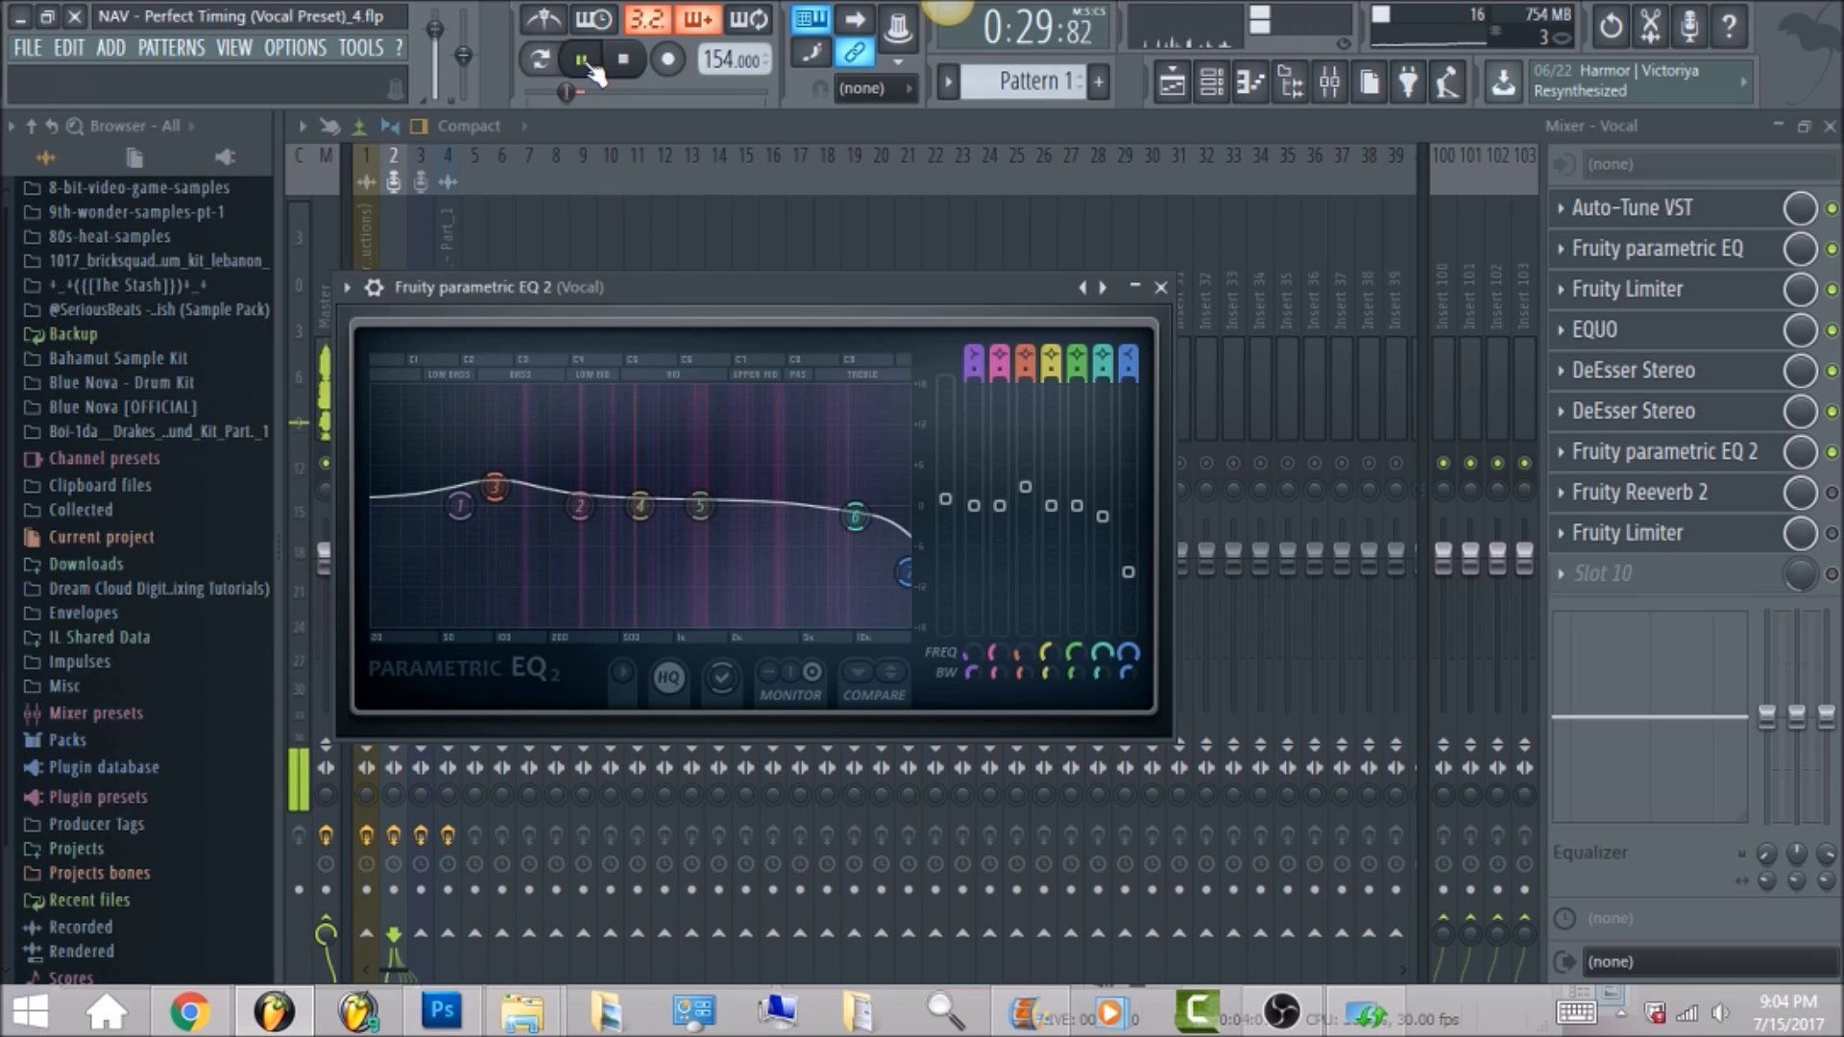
pyautogui.click(626, 79)
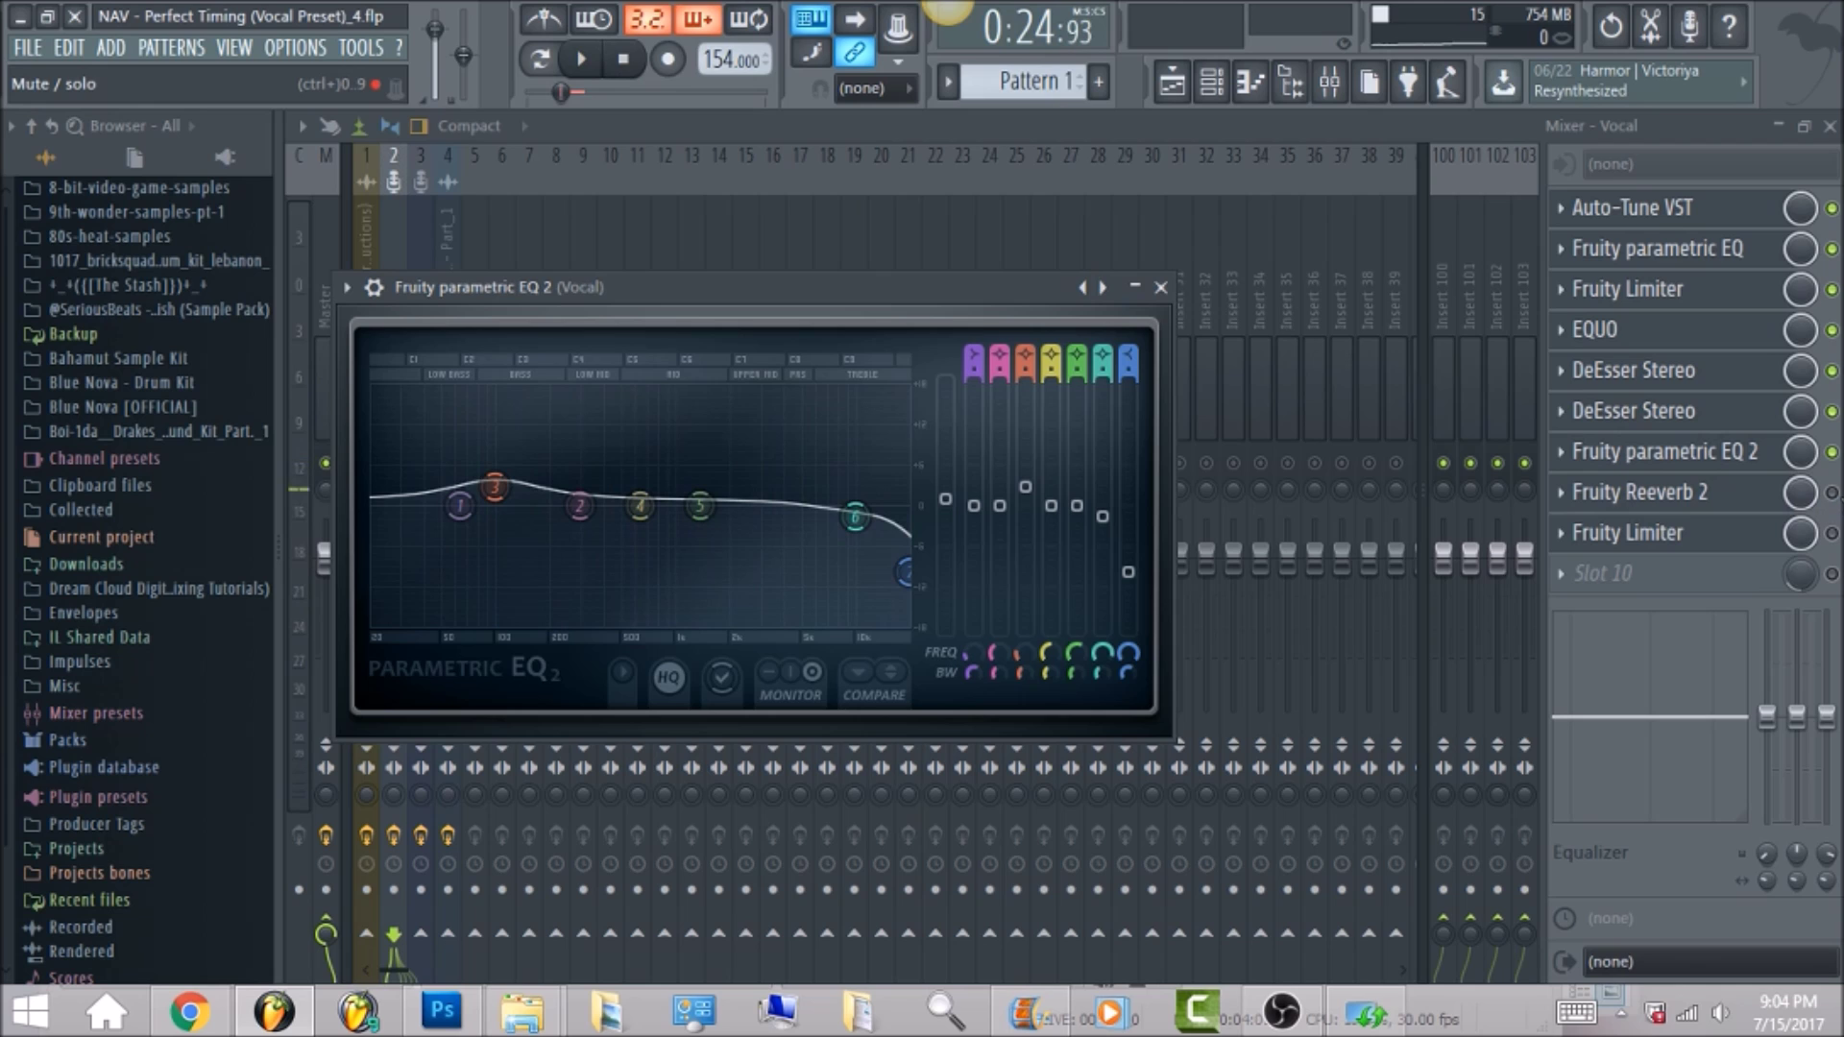
pyautogui.press('Escape')
# Enable Fruity Reeverb 2 on the Vocal track and go over its room size, crossover, damping and low cut controls.
pyautogui.click(1688, 491)
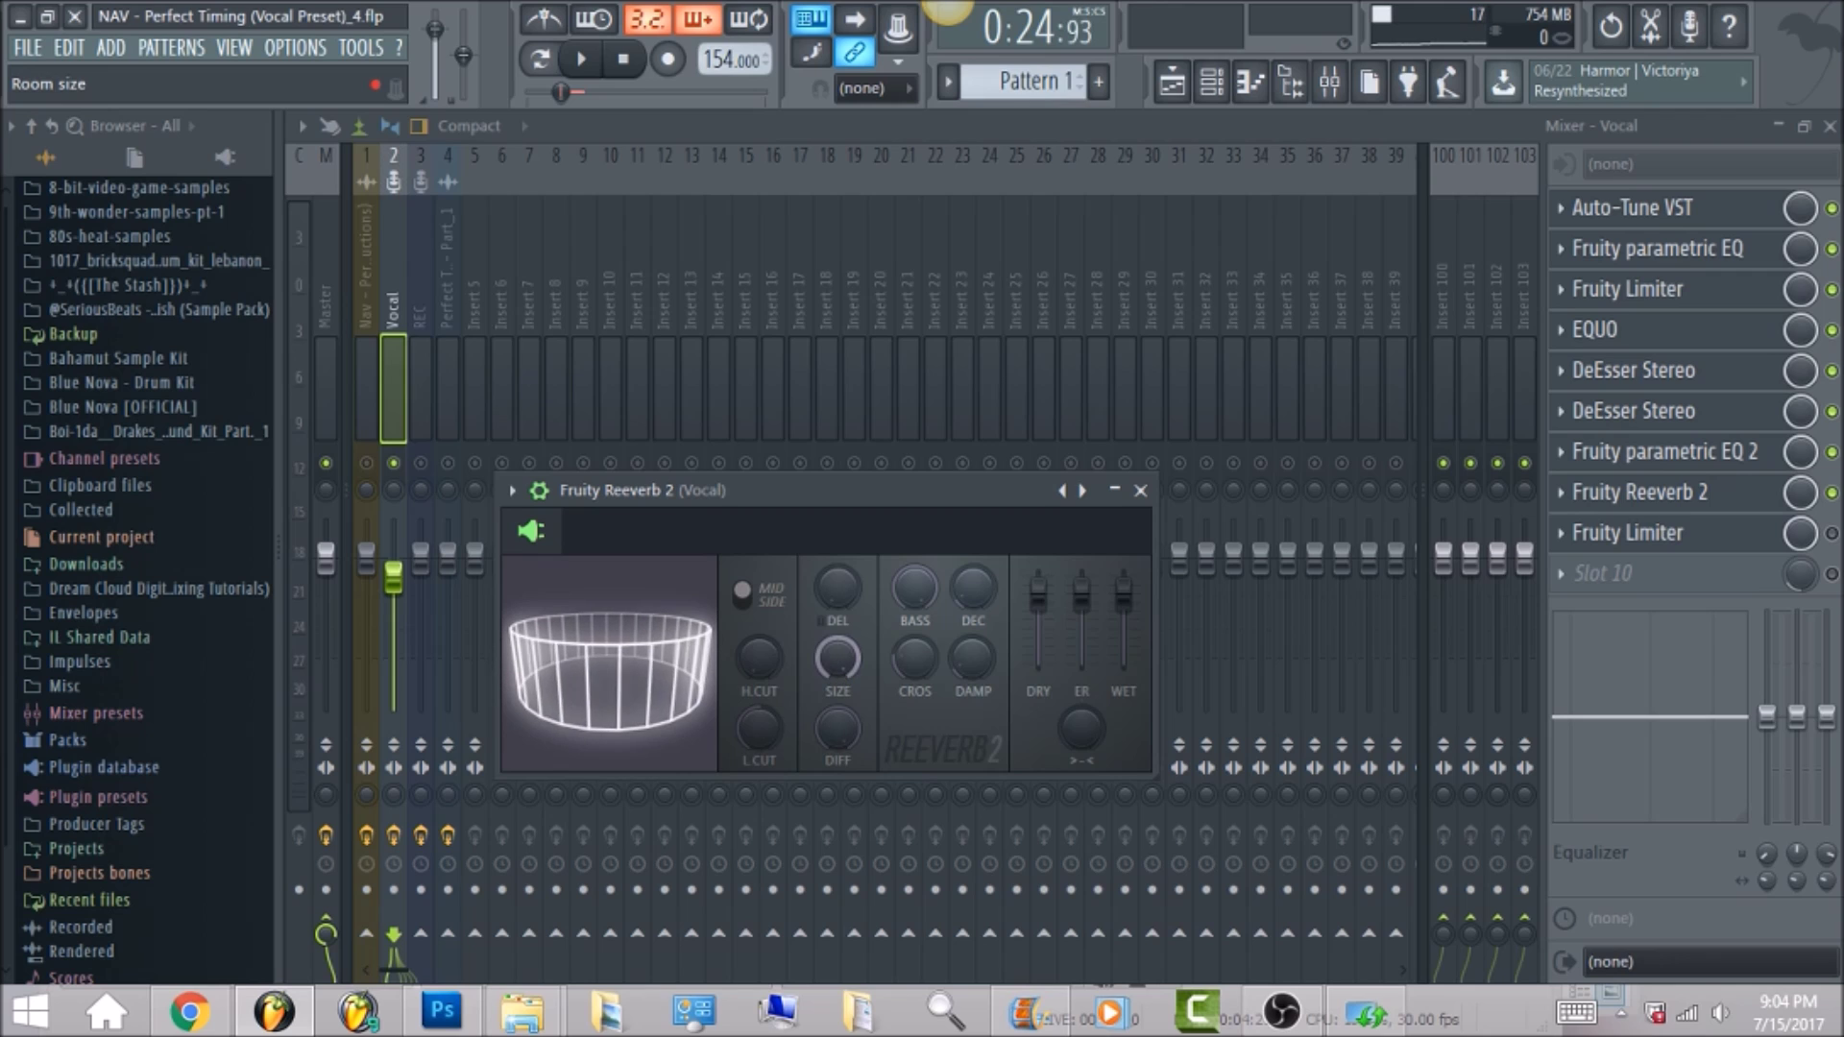
pyautogui.moveTo(914, 659); pyautogui.dragTo(914, 701)
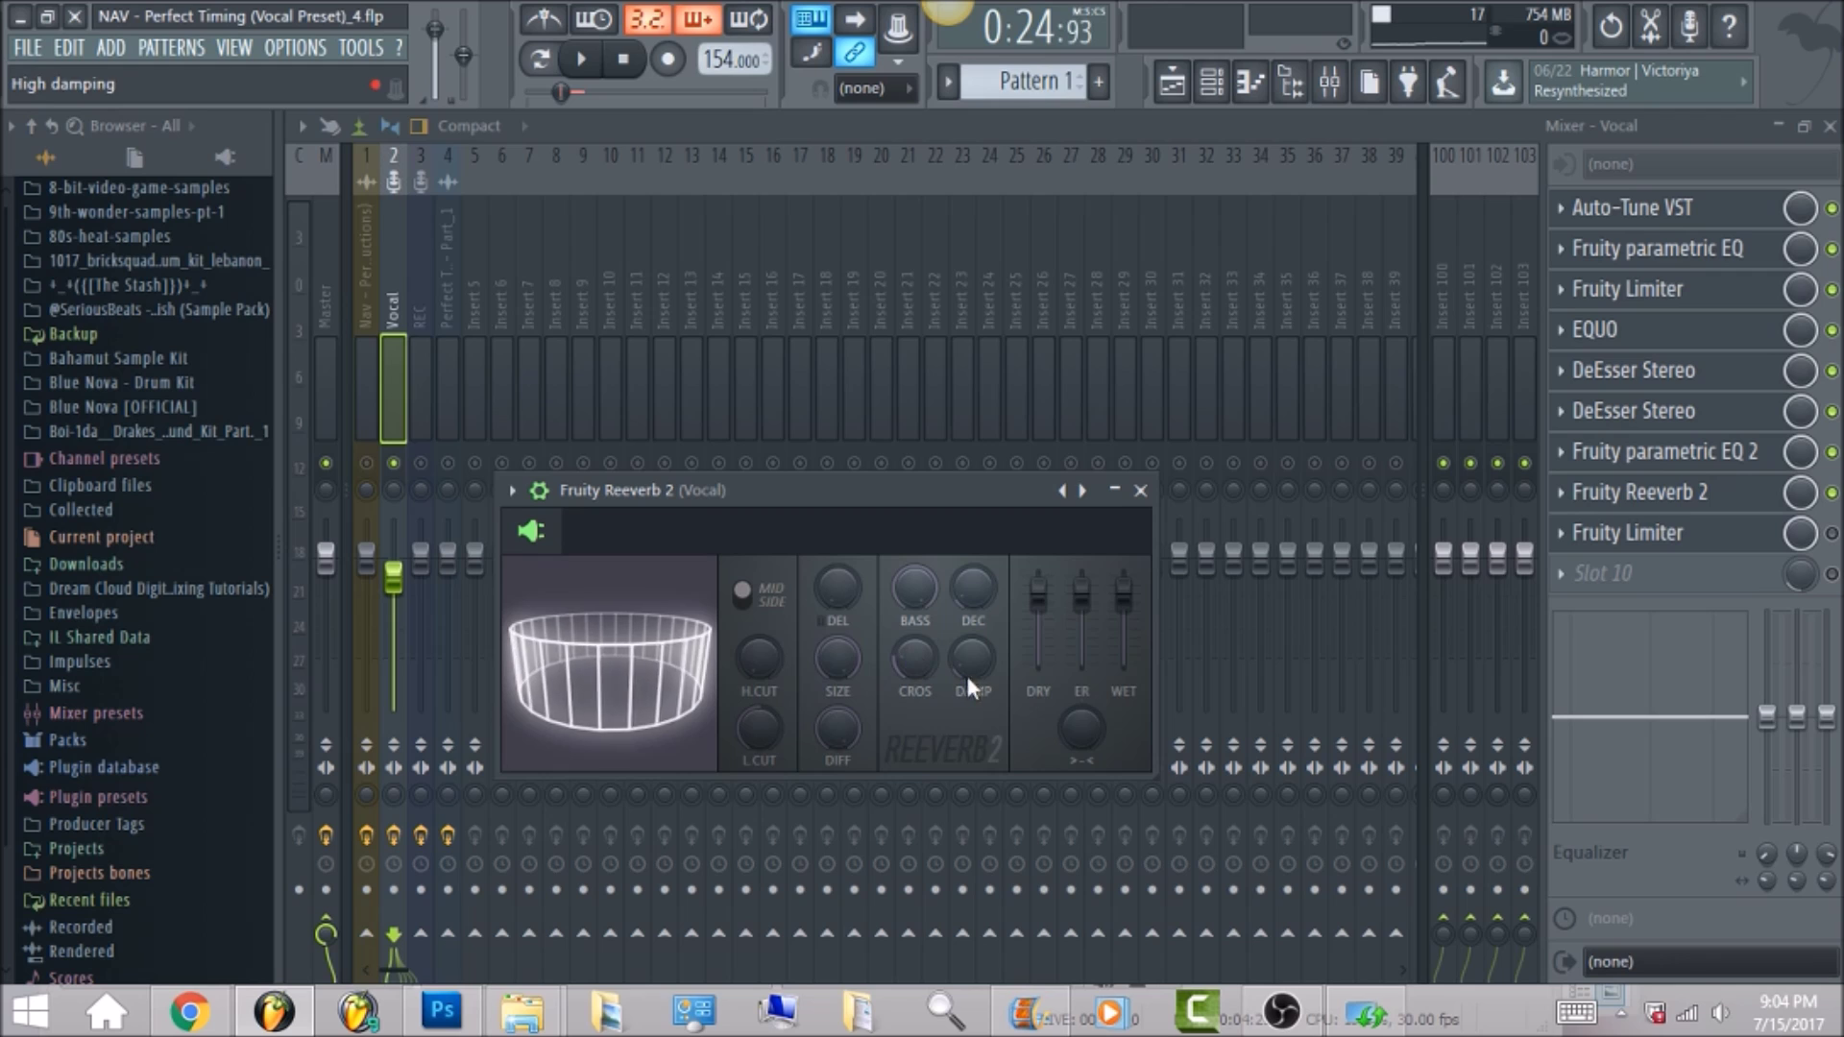
pyautogui.moveTo(977, 659); pyautogui.dragTo(978, 699)
pyautogui.moveTo(759, 728); pyautogui.dragTo(759, 701)
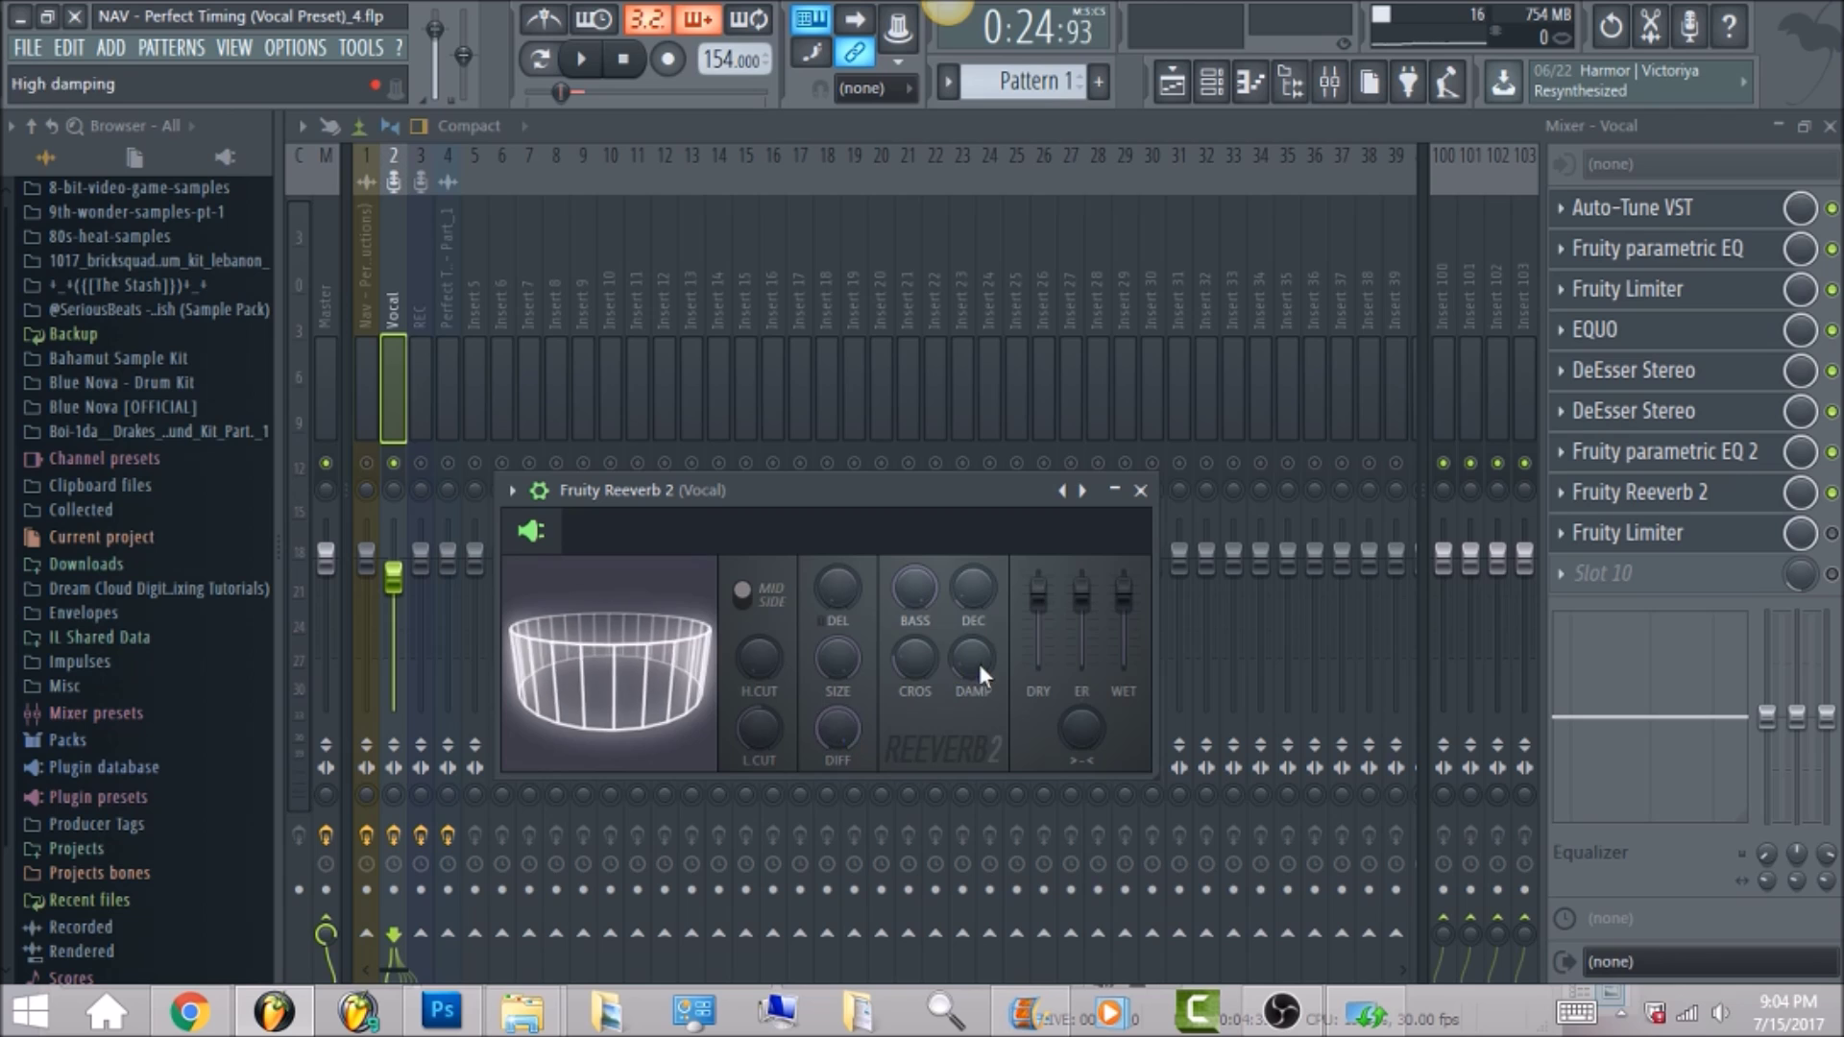
# Reset the dry, early reflection and wet levels of Fruity Reeverb 2 and audition the vocal with the reverb.
pyautogui.rightClick(1060, 591)
pyautogui.click(1081, 588)
pyautogui.rightClick(1086, 578)
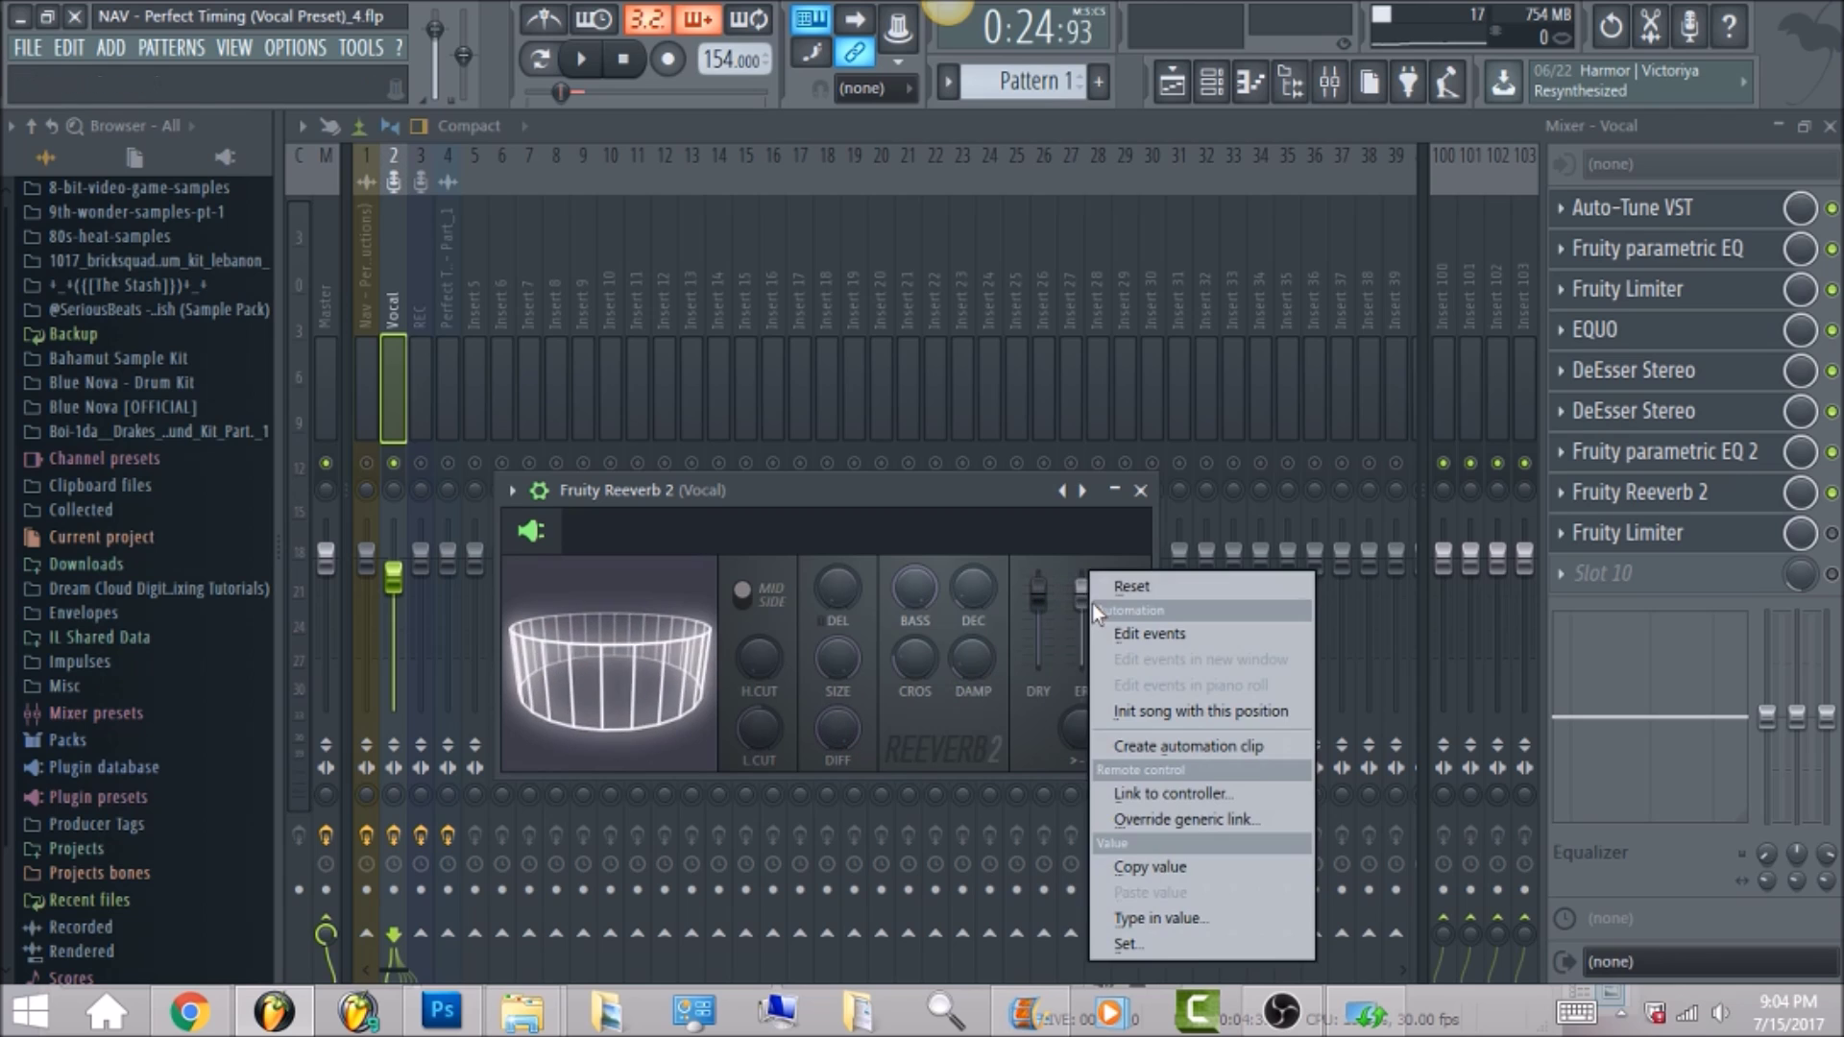
pyautogui.click(1126, 580)
pyautogui.rightClick(1132, 586)
pyautogui.click(1184, 588)
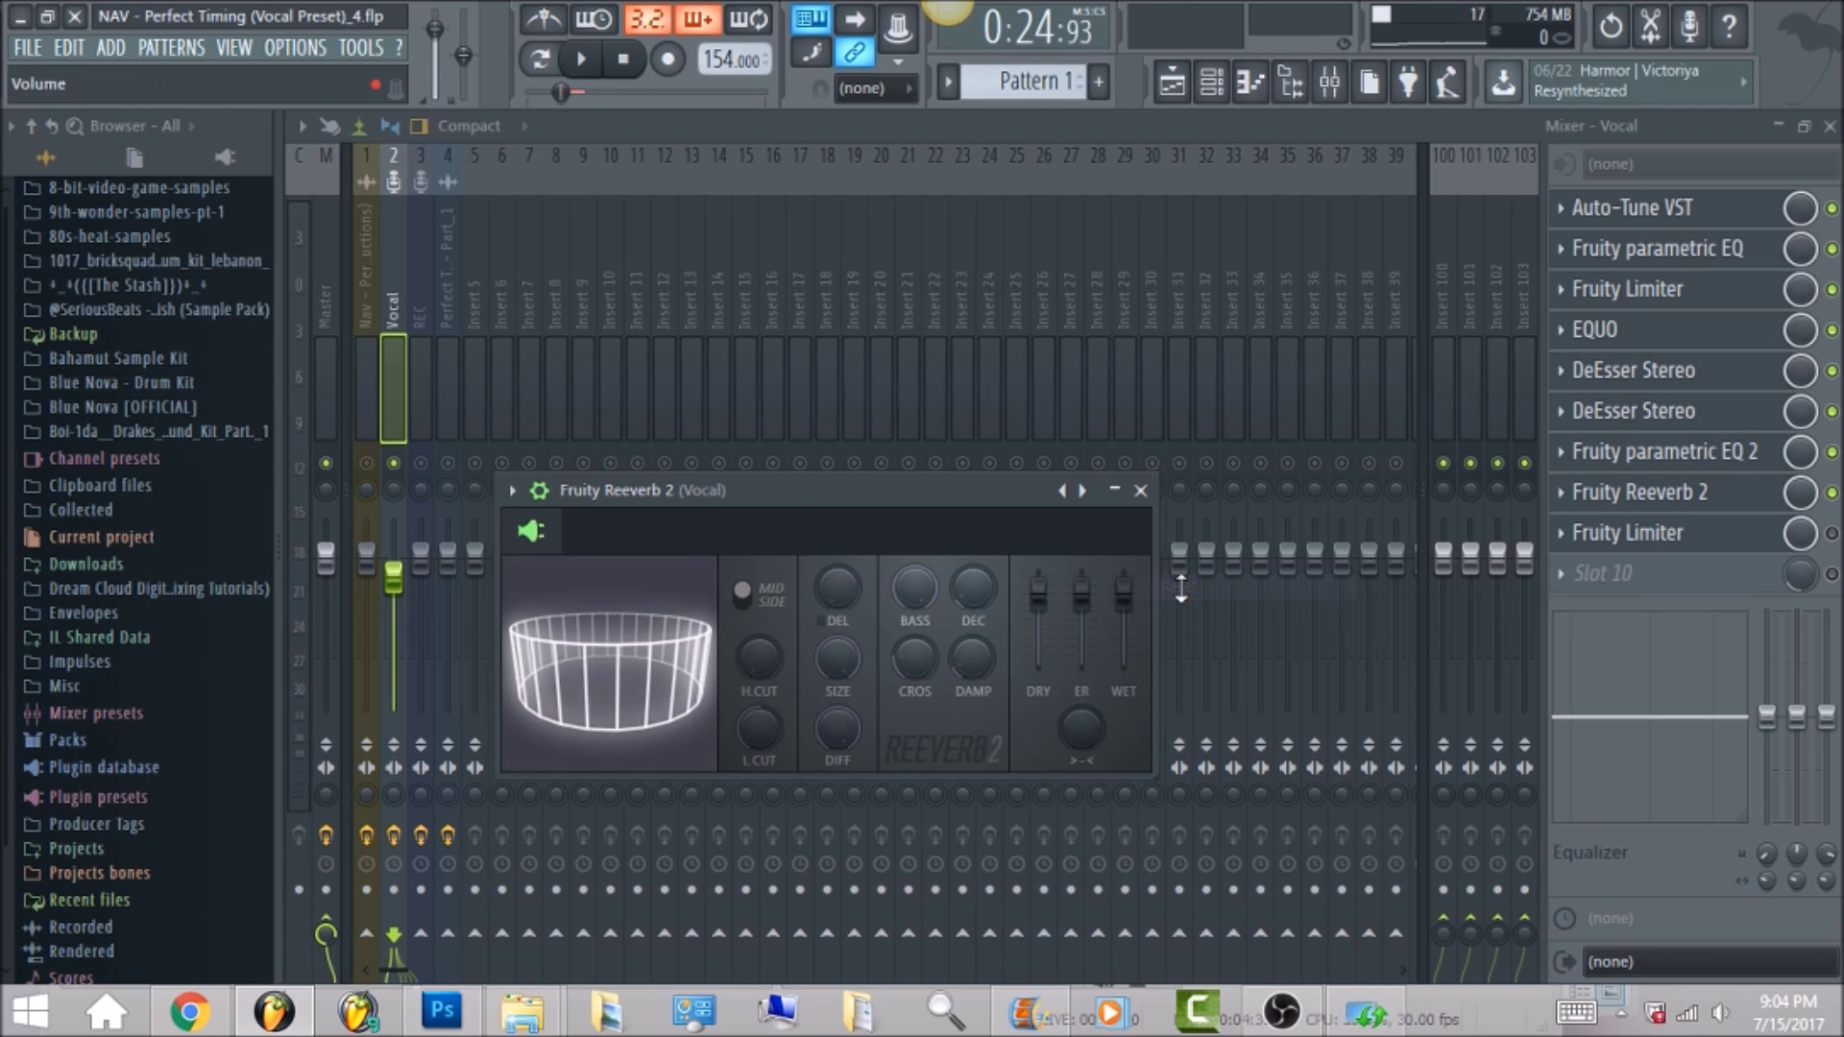
pyautogui.click(582, 61)
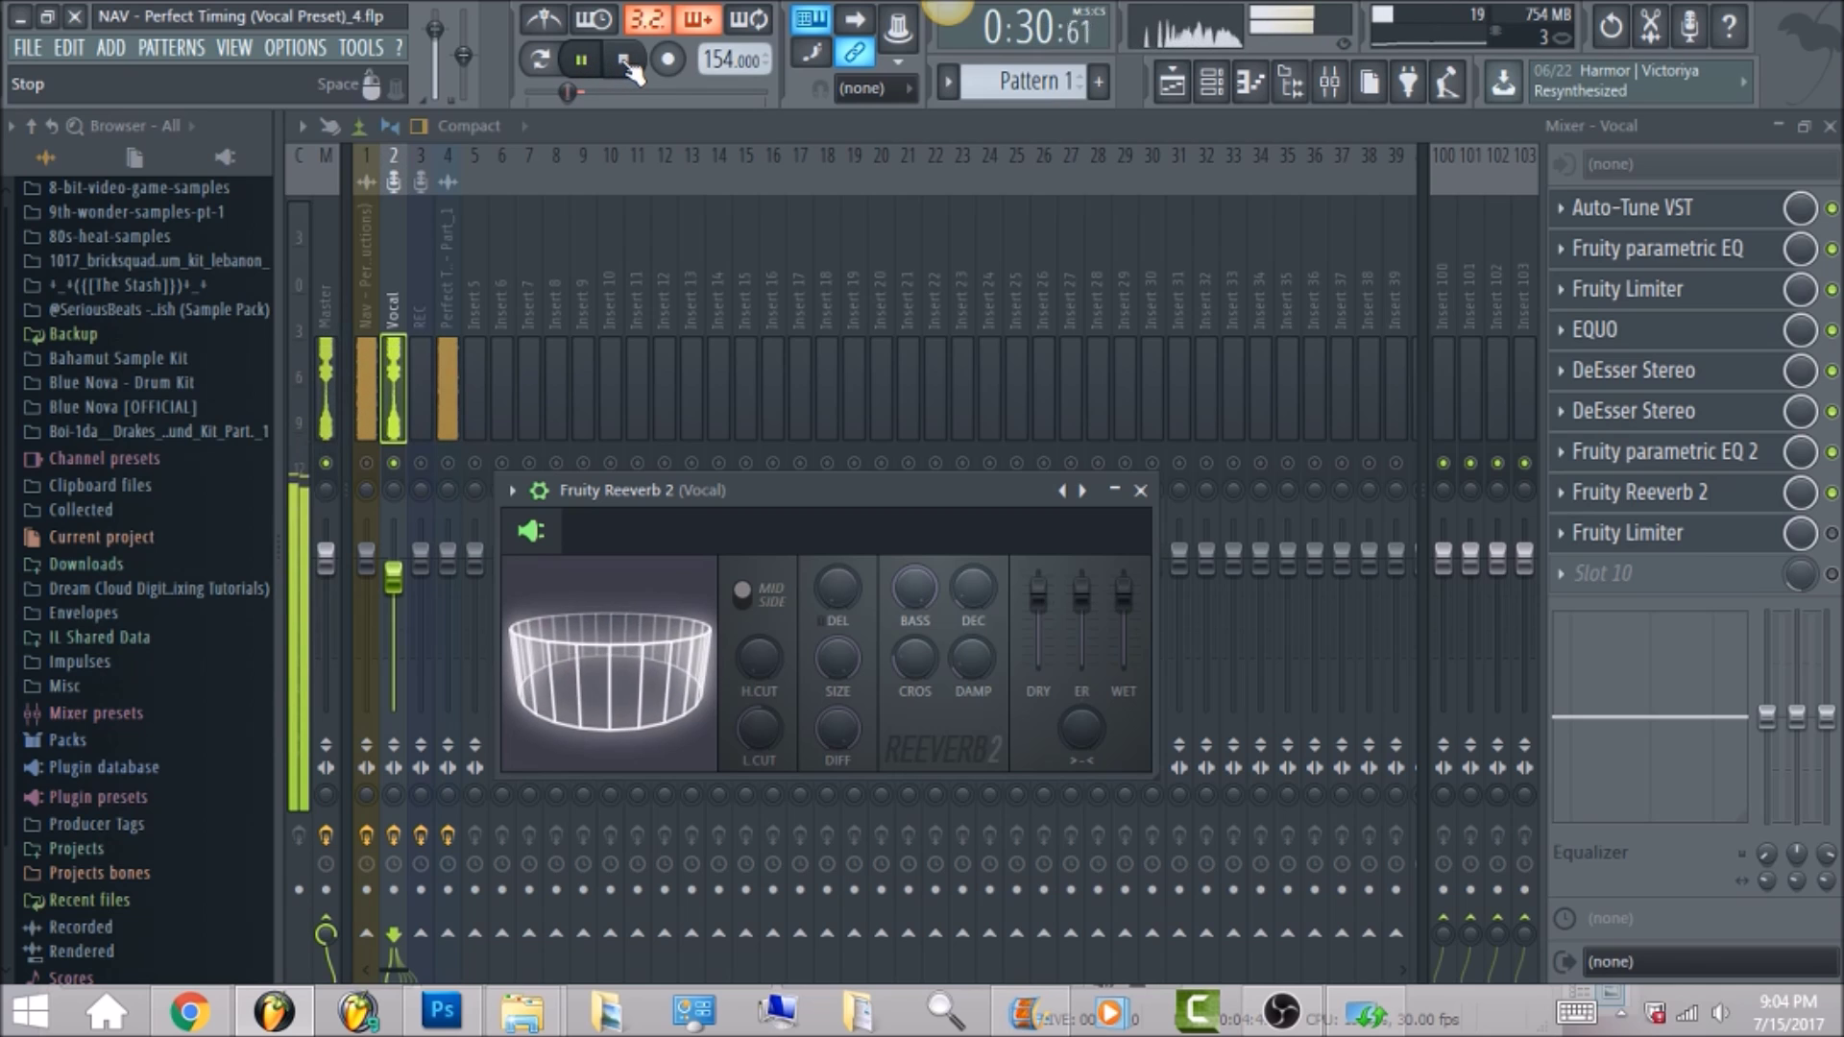
pyautogui.click(626, 62)
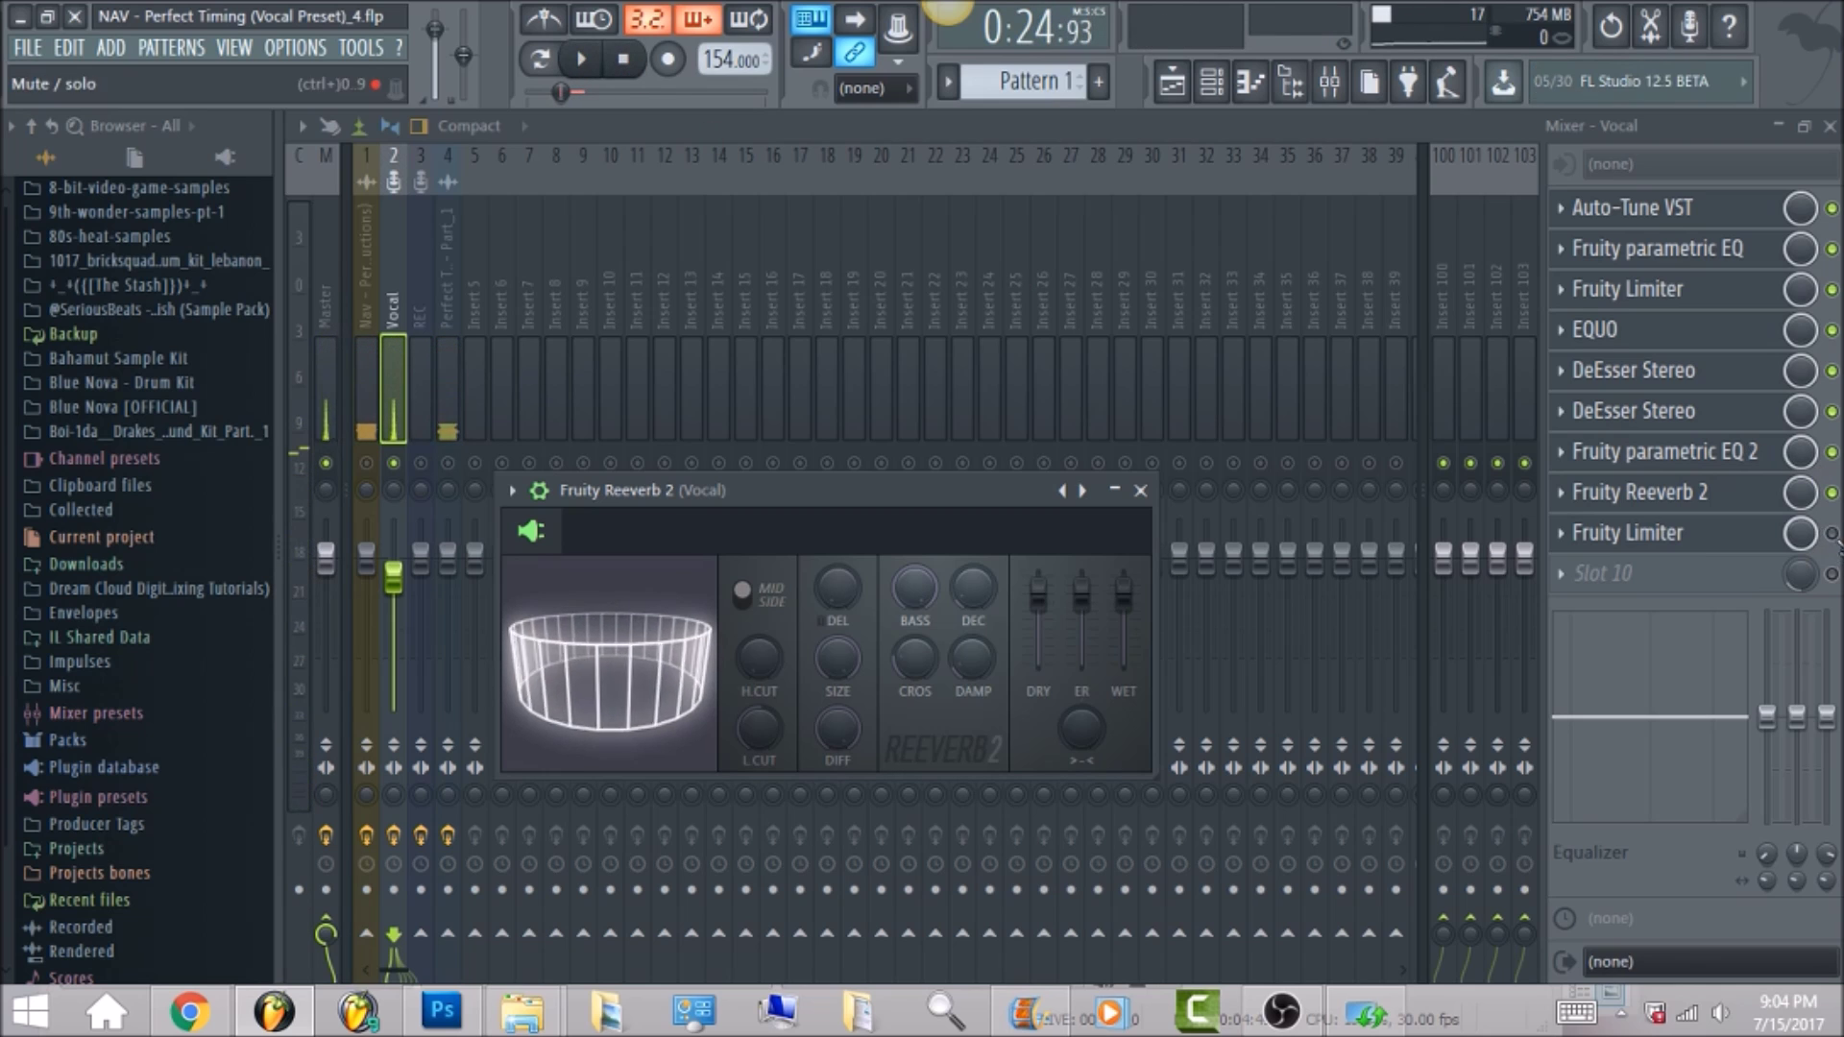
# Enable the last Fruity Limiter on the Vocal track with its attack and release reset to default, and audition the vocal.
pyautogui.click(1642, 492)
pyautogui.click(1763, 536)
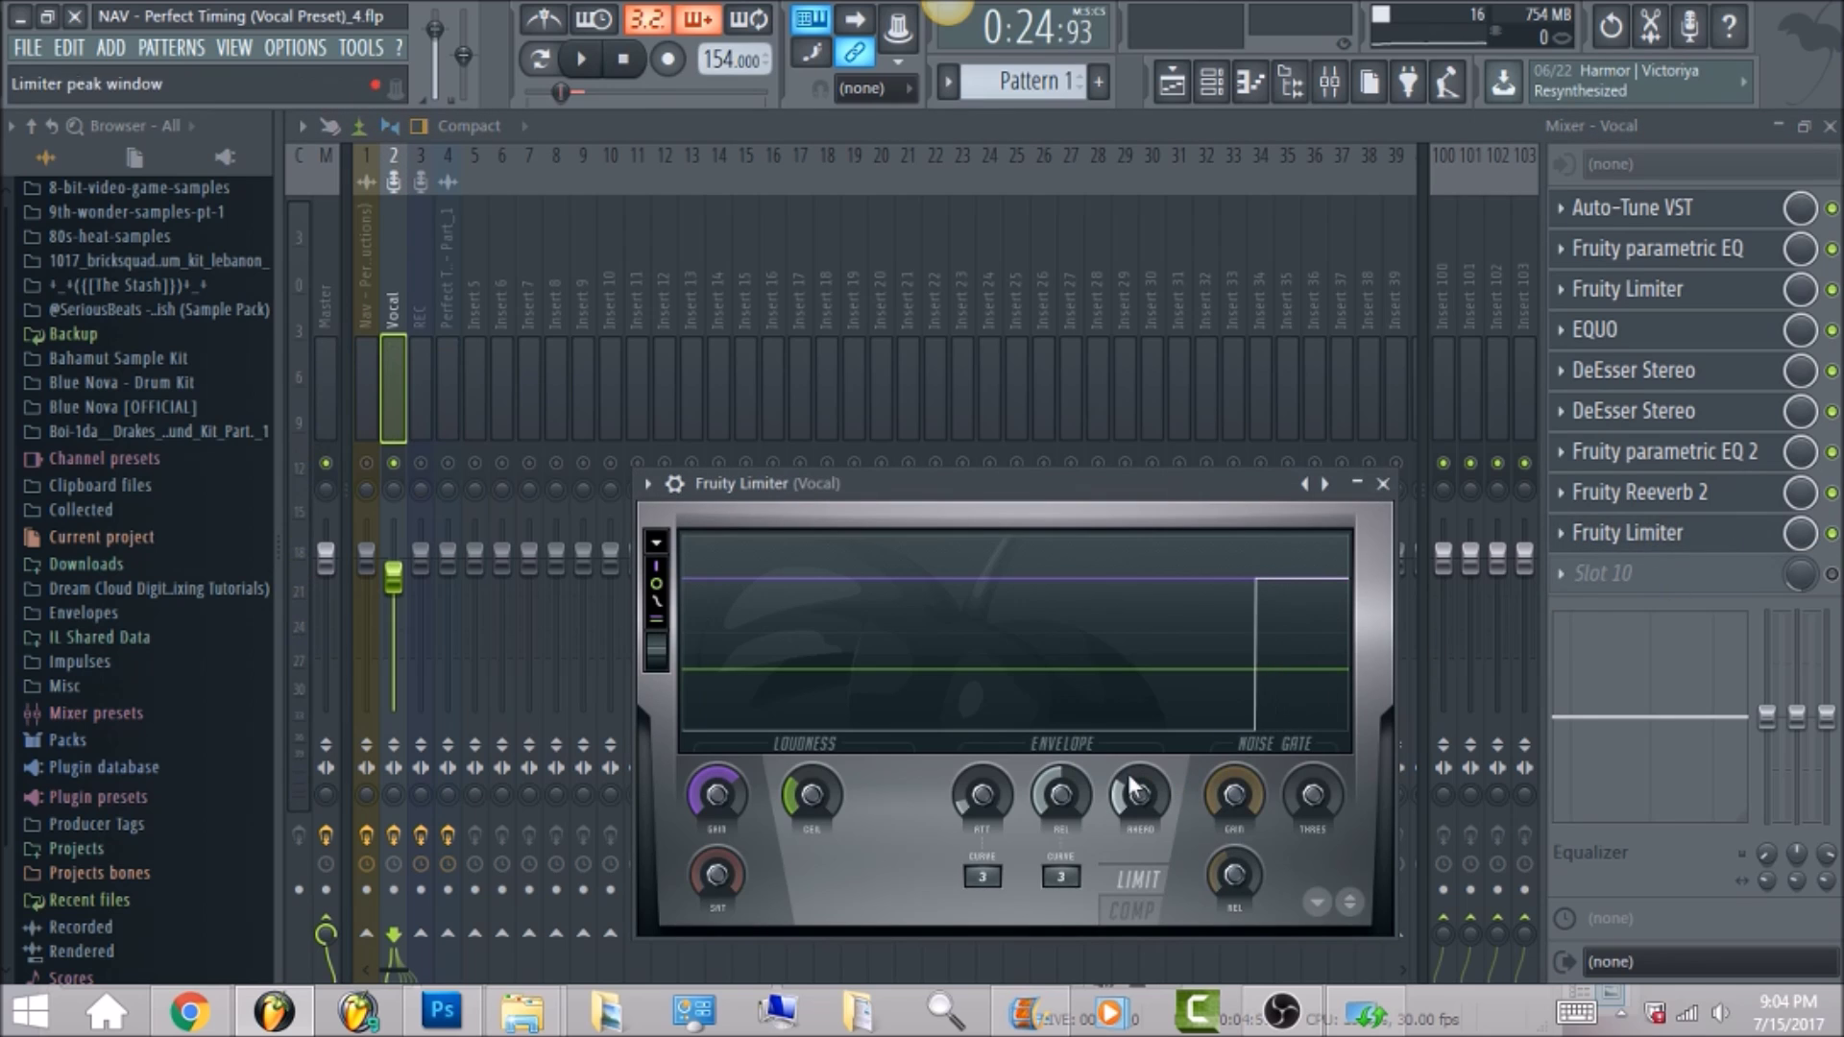
pyautogui.rightClick(977, 797)
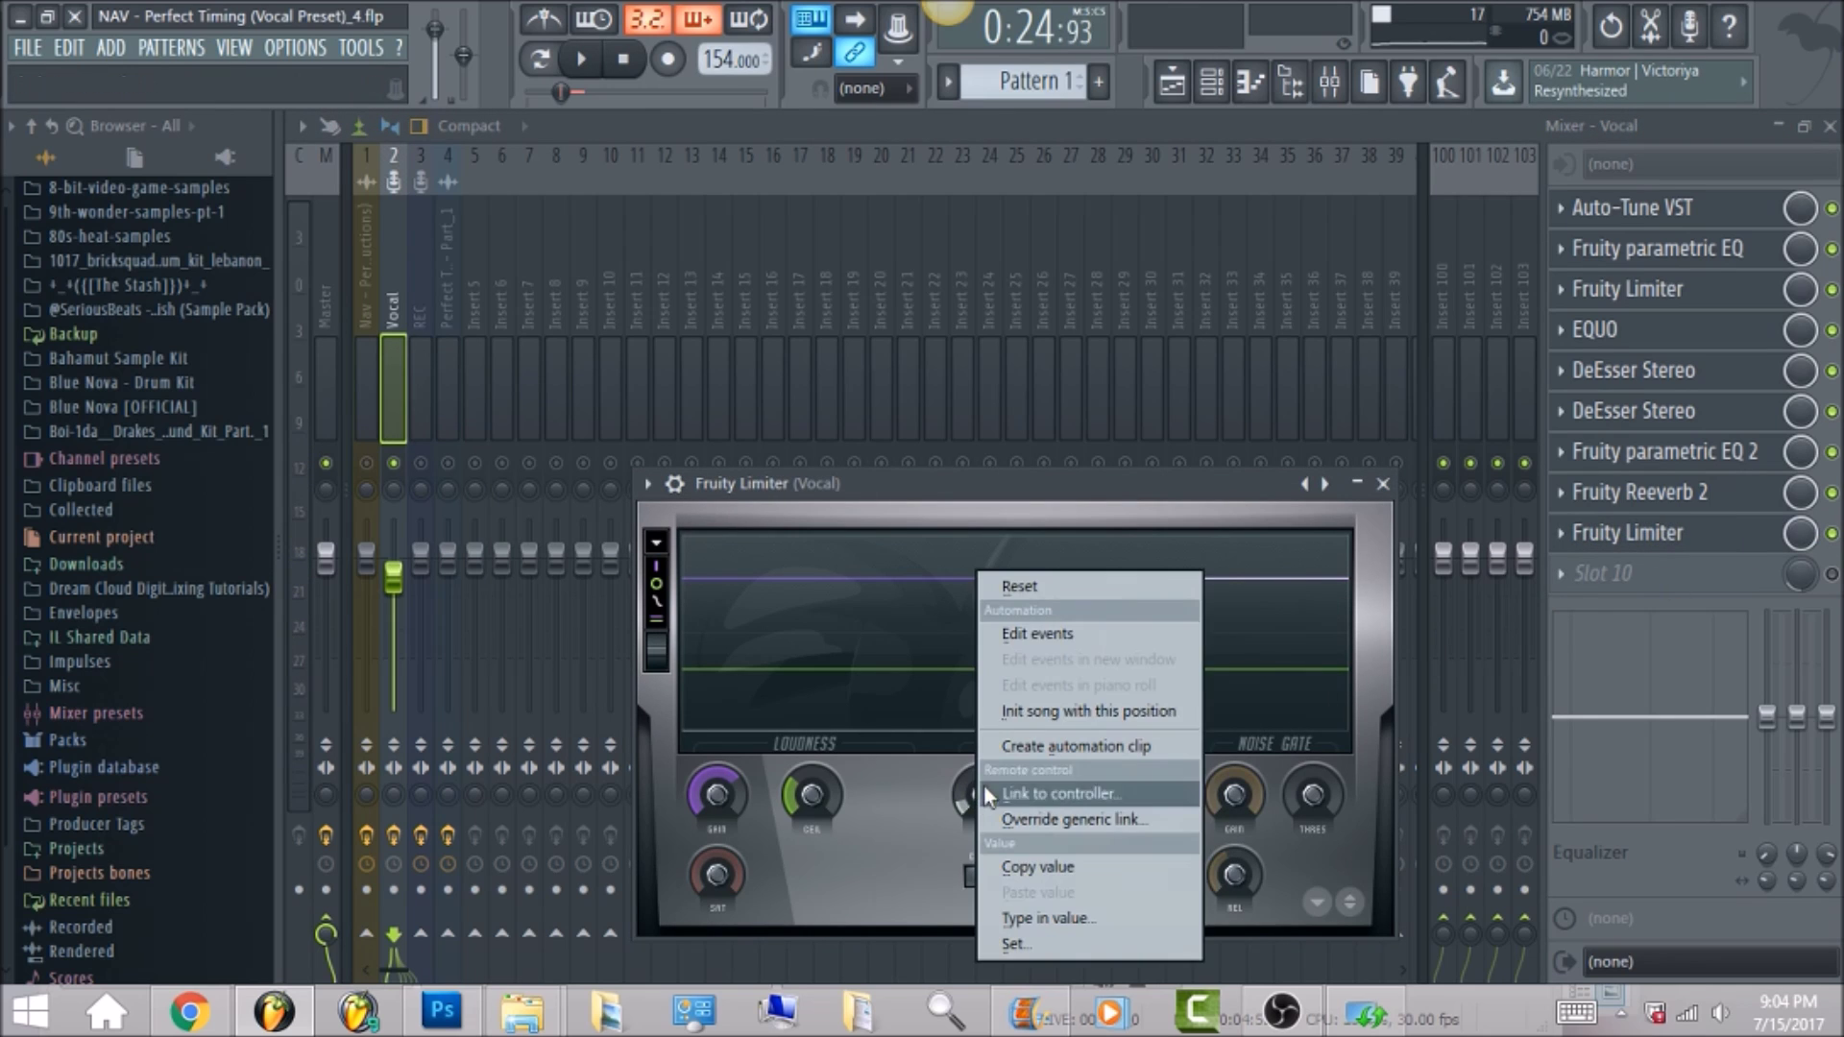
pyautogui.click(1026, 584)
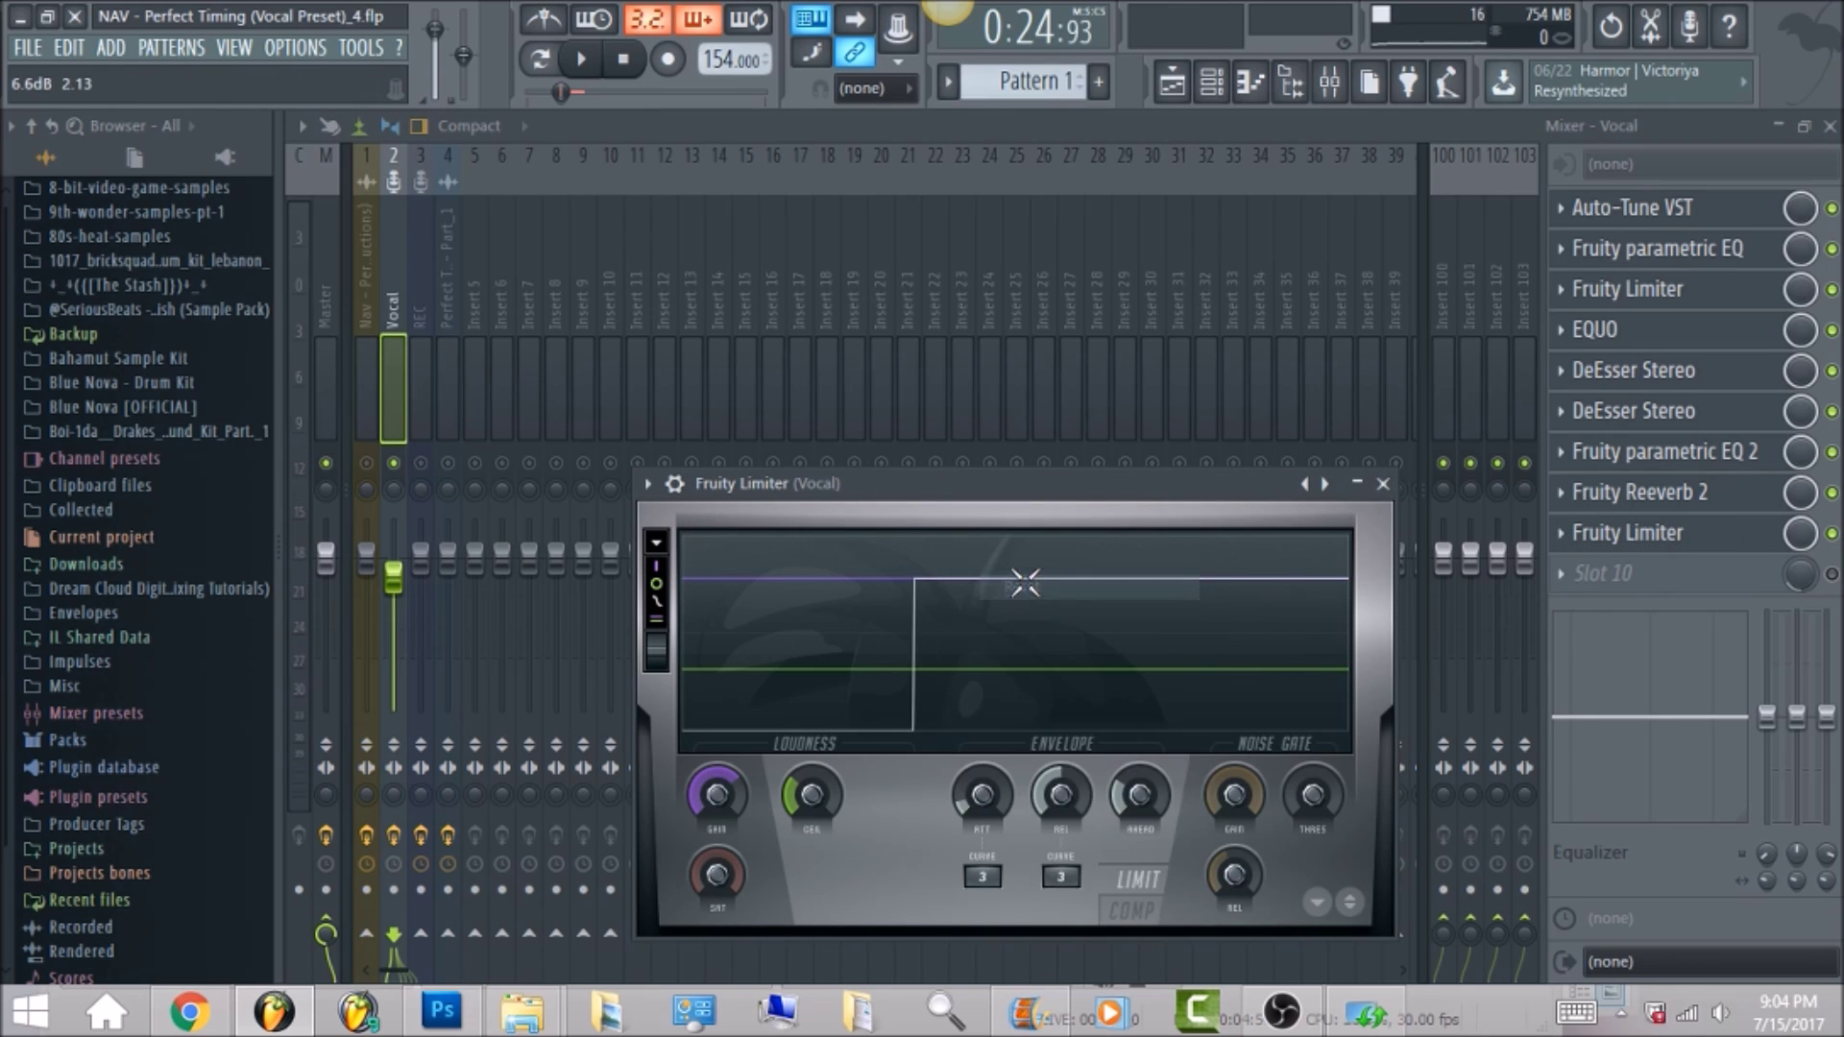
pyautogui.rightClick(1066, 797)
pyautogui.click(1096, 586)
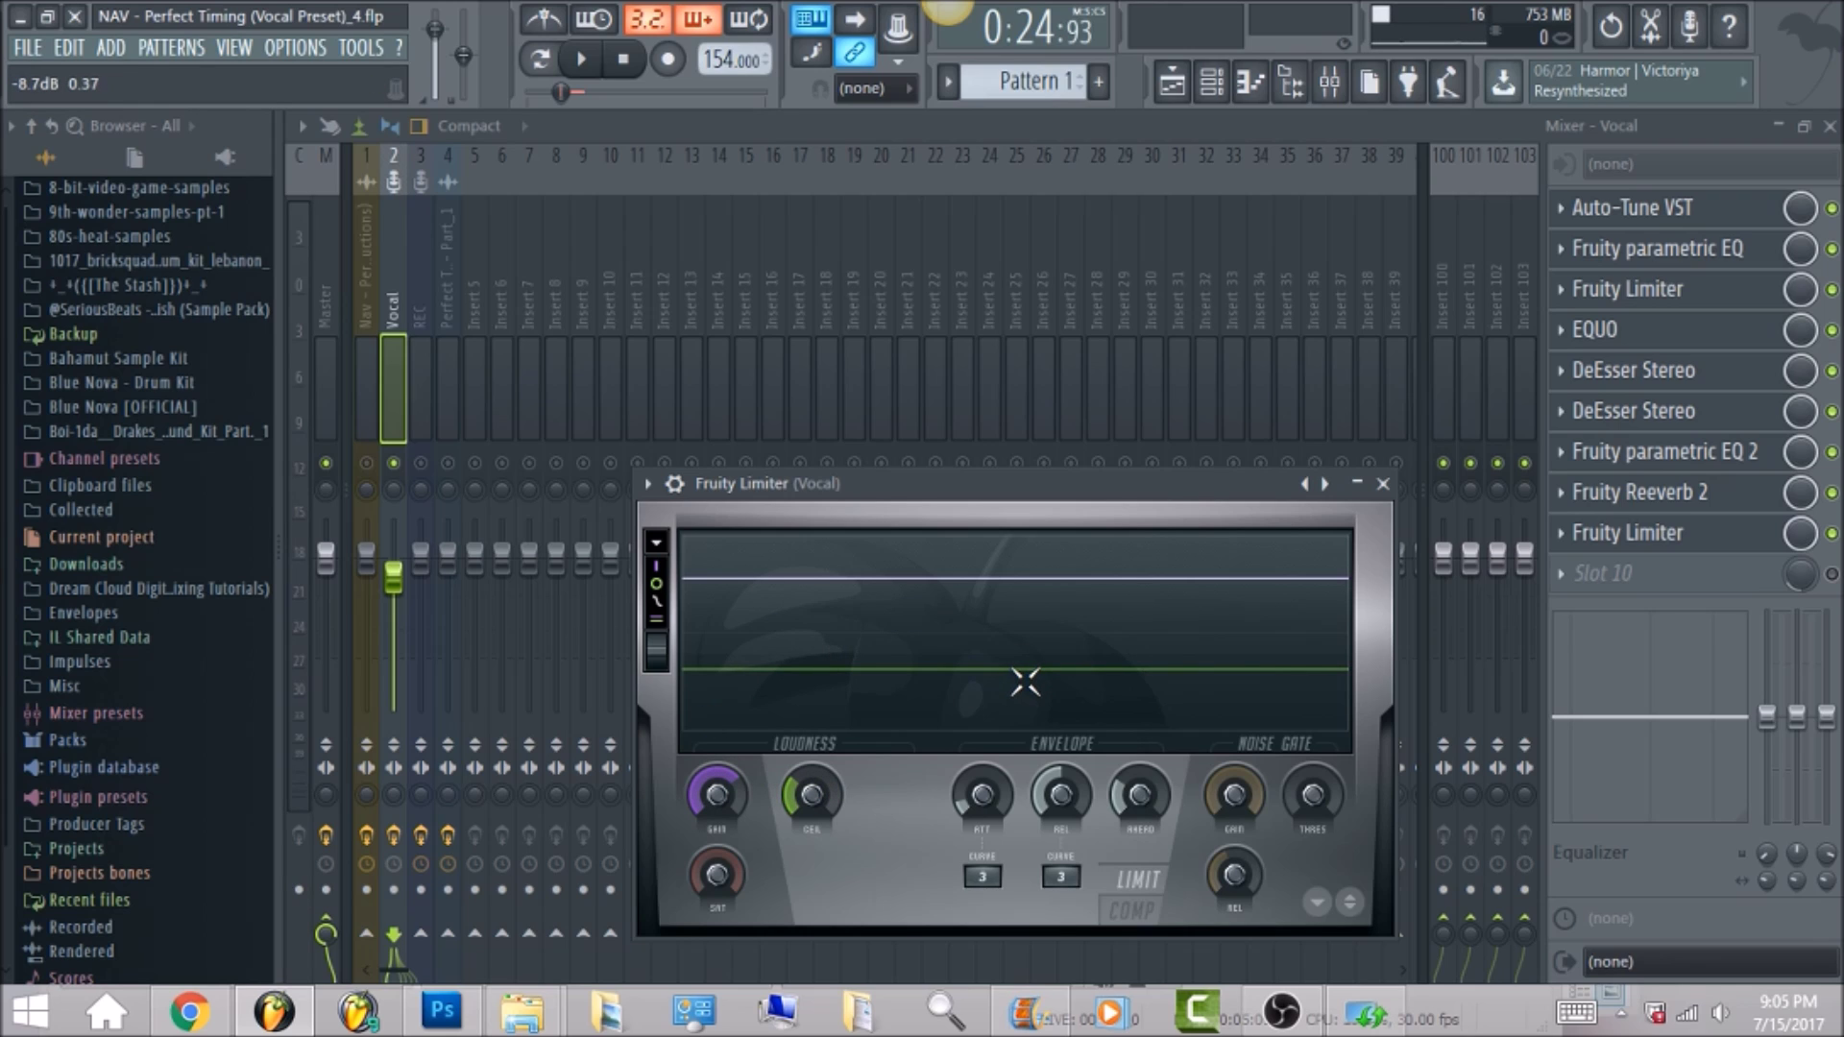
pyautogui.click(596, 59)
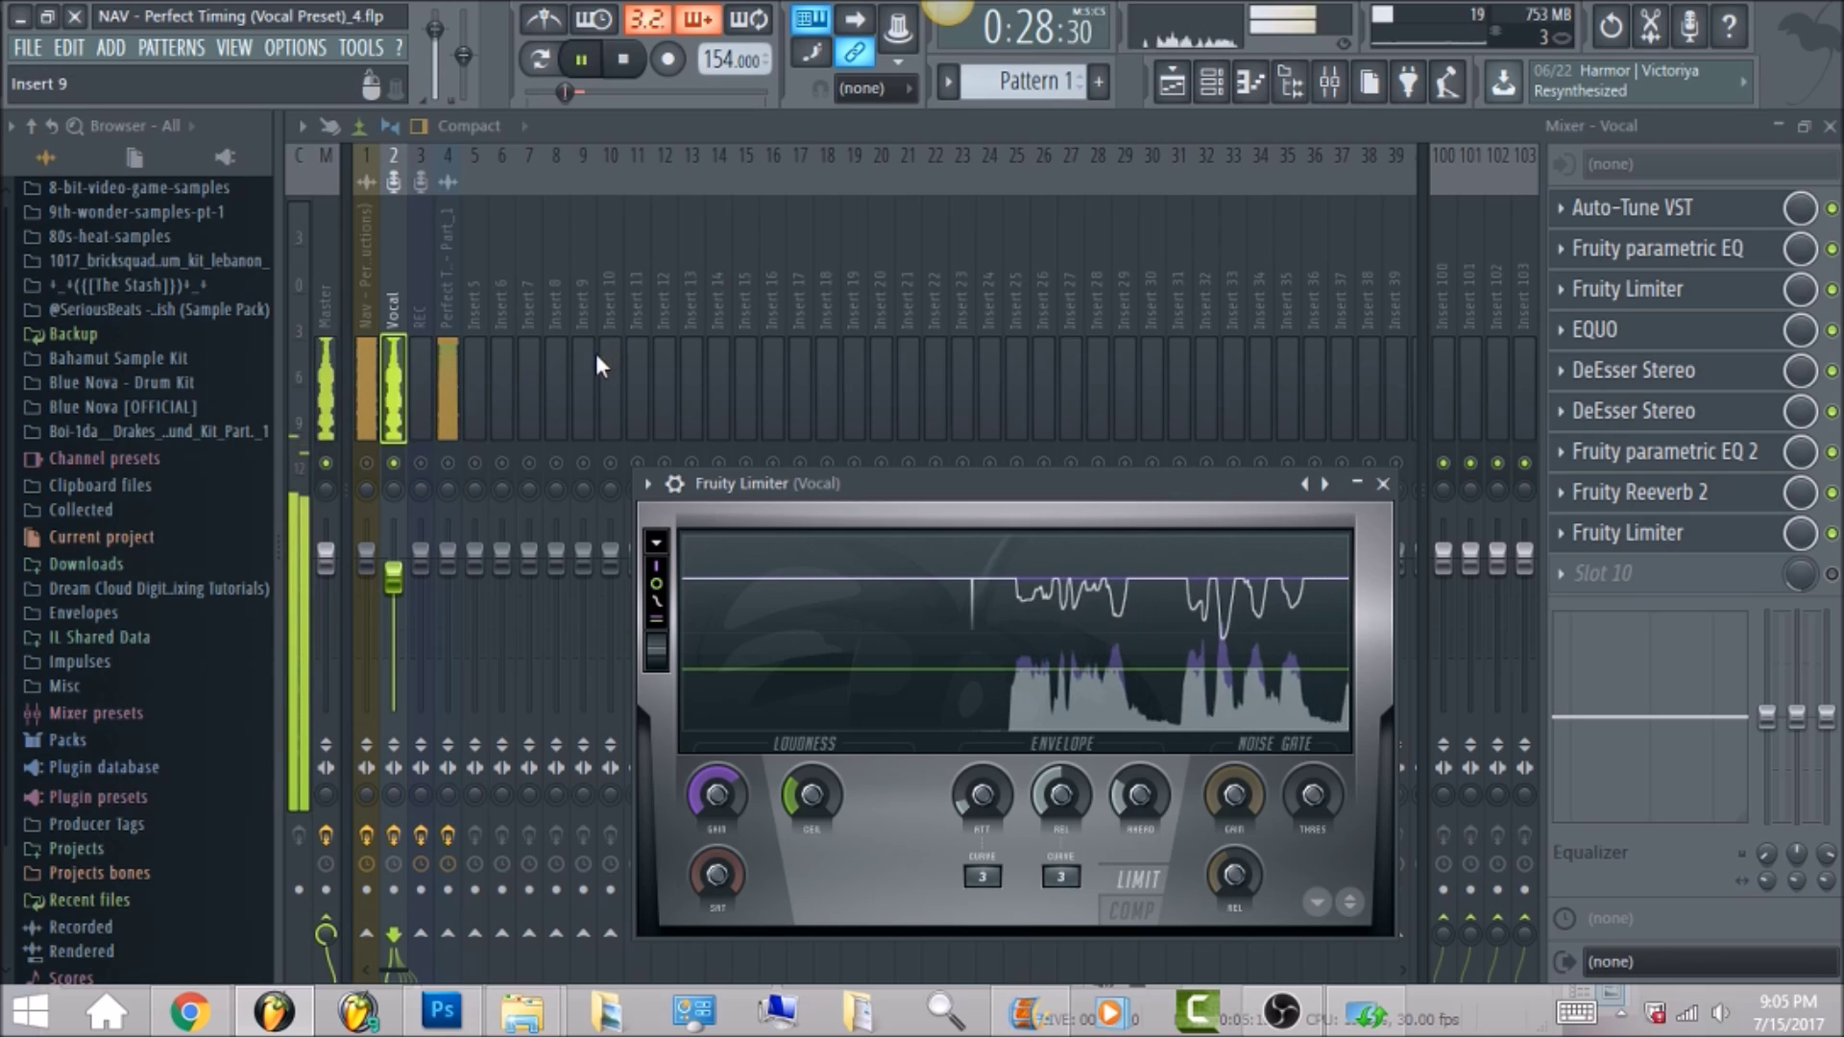
pyautogui.click(628, 60)
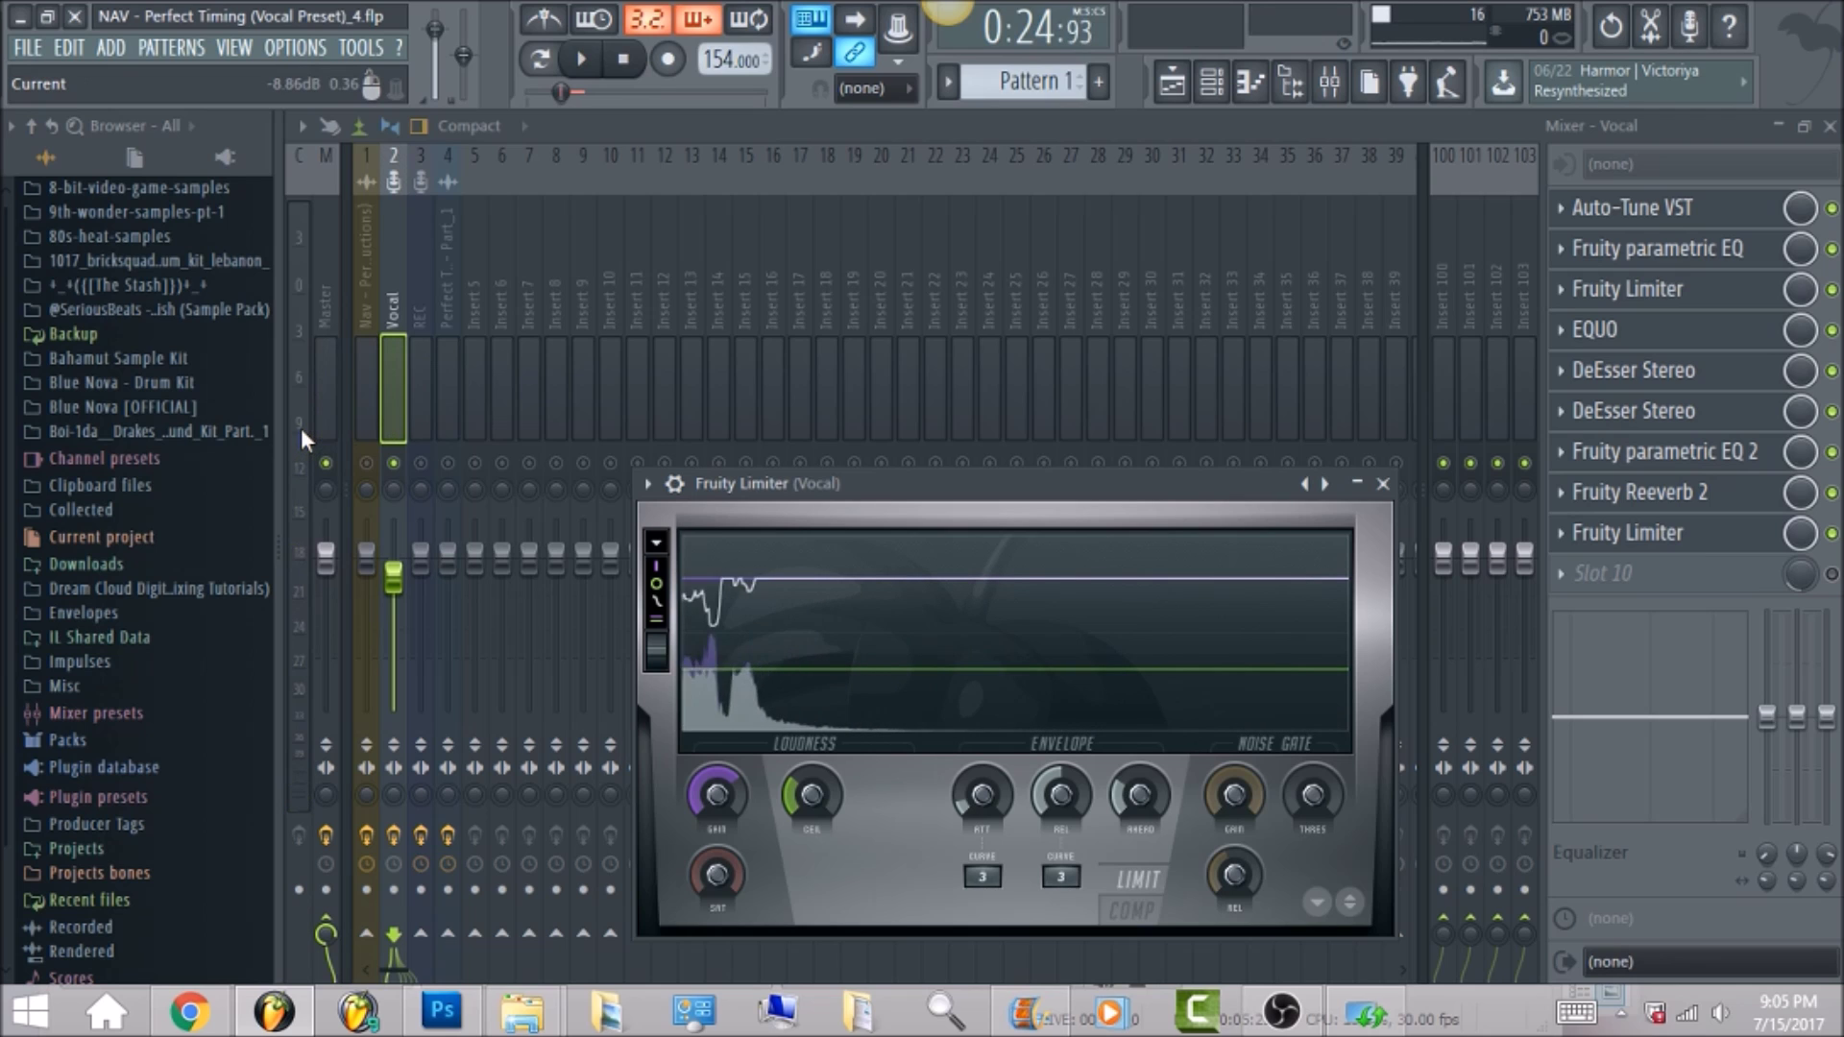
# Unmute the Nav - Perfect Timing beat track and play the full mix with the Master's iZotope Ozone 5 still off.
pyautogui.click(367, 315)
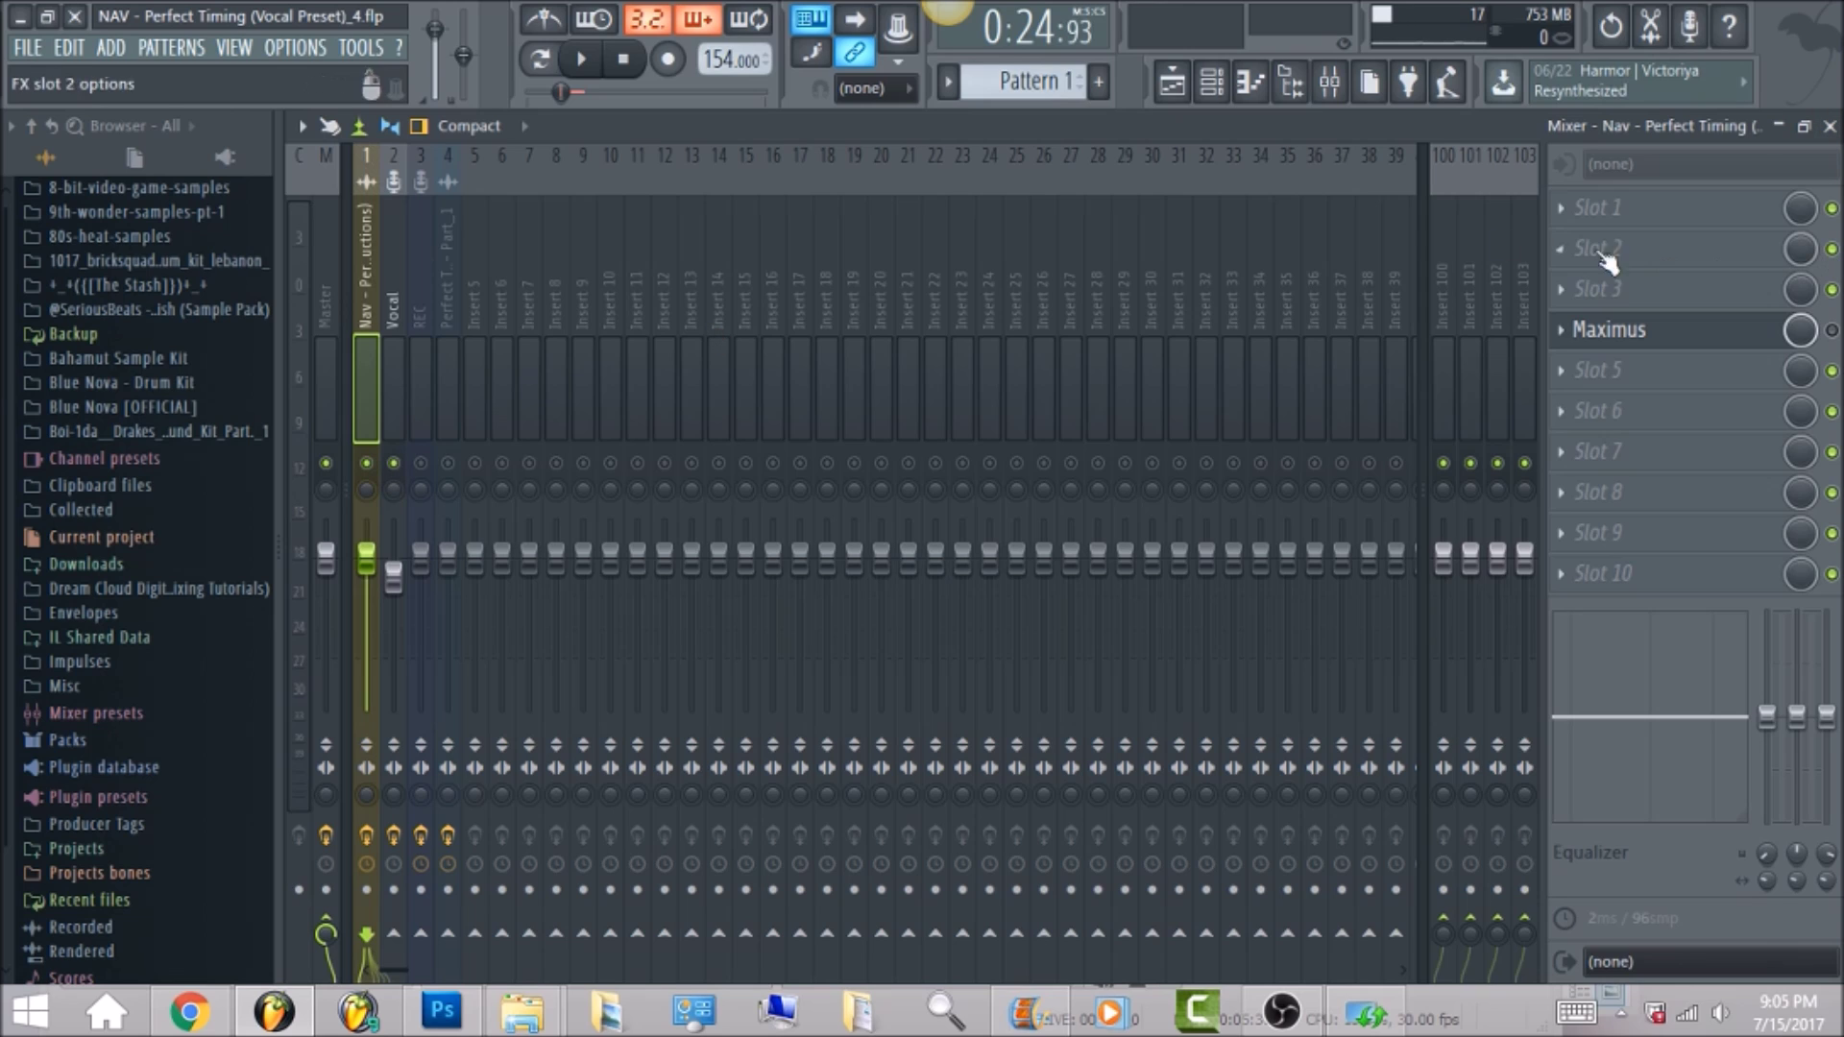
pyautogui.click(319, 304)
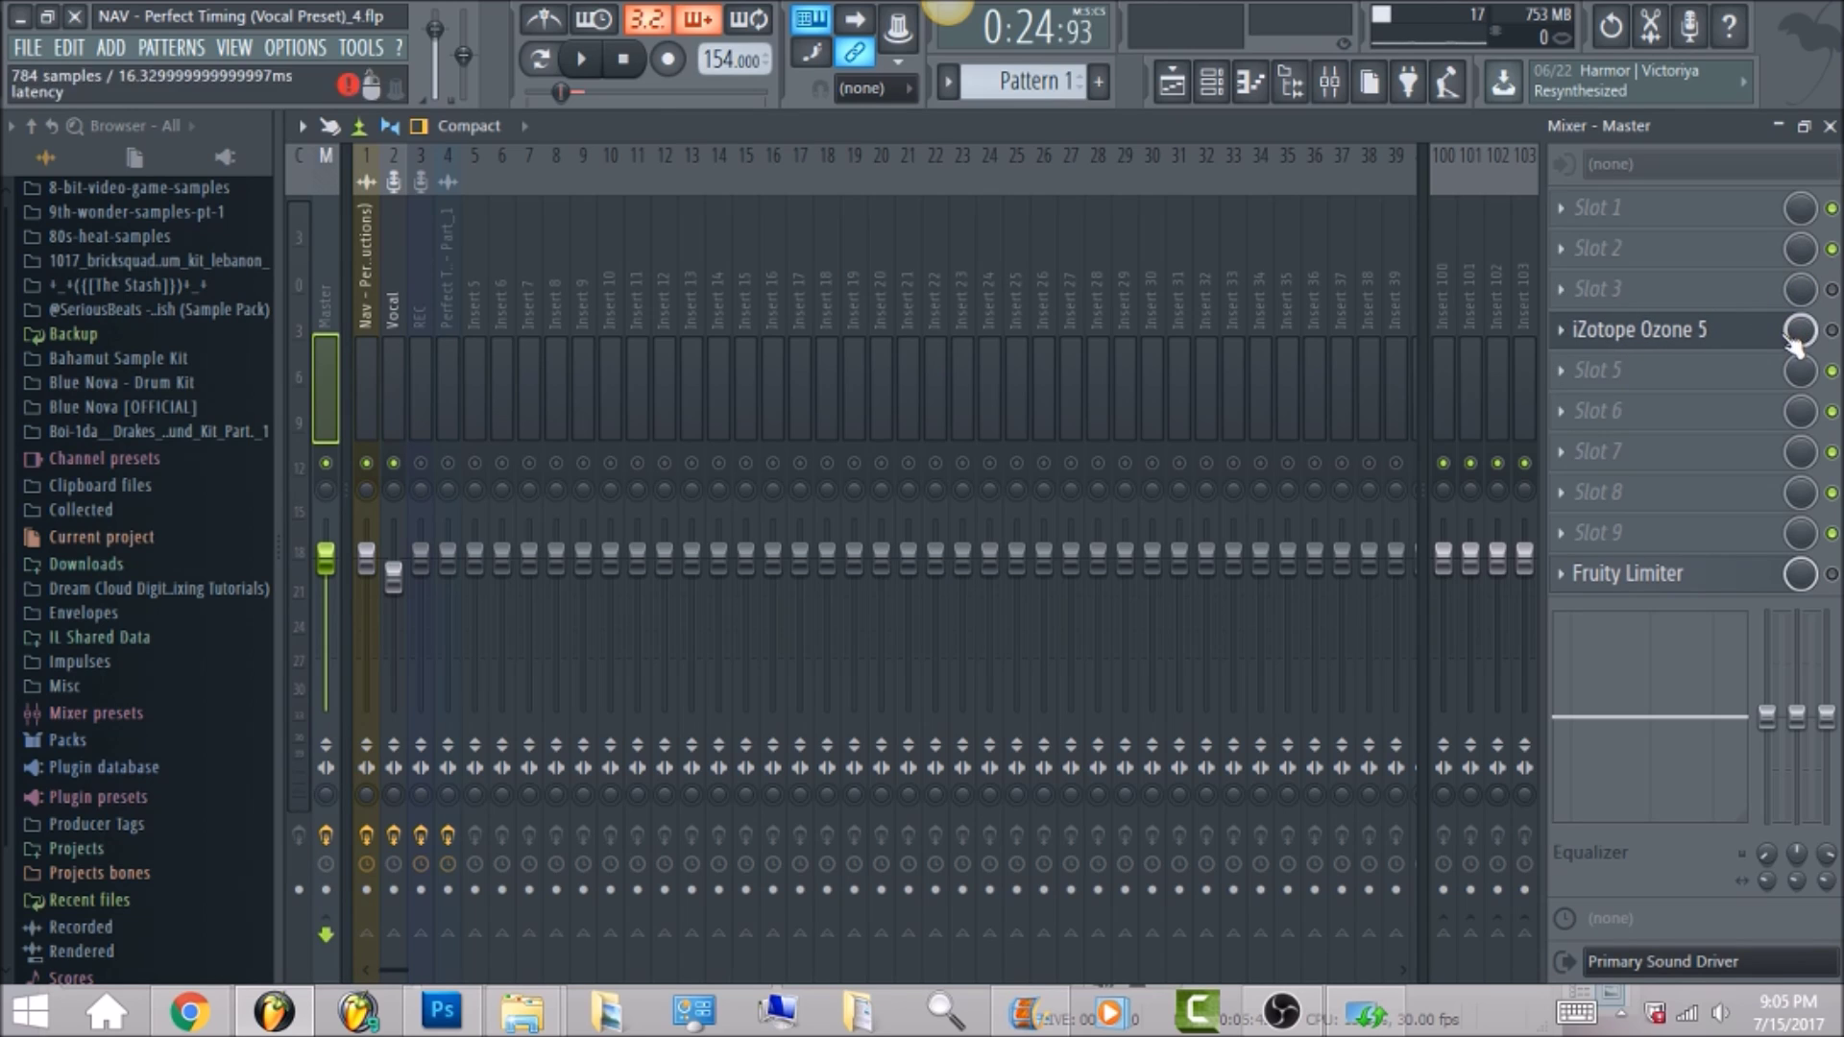
pyautogui.click(586, 60)
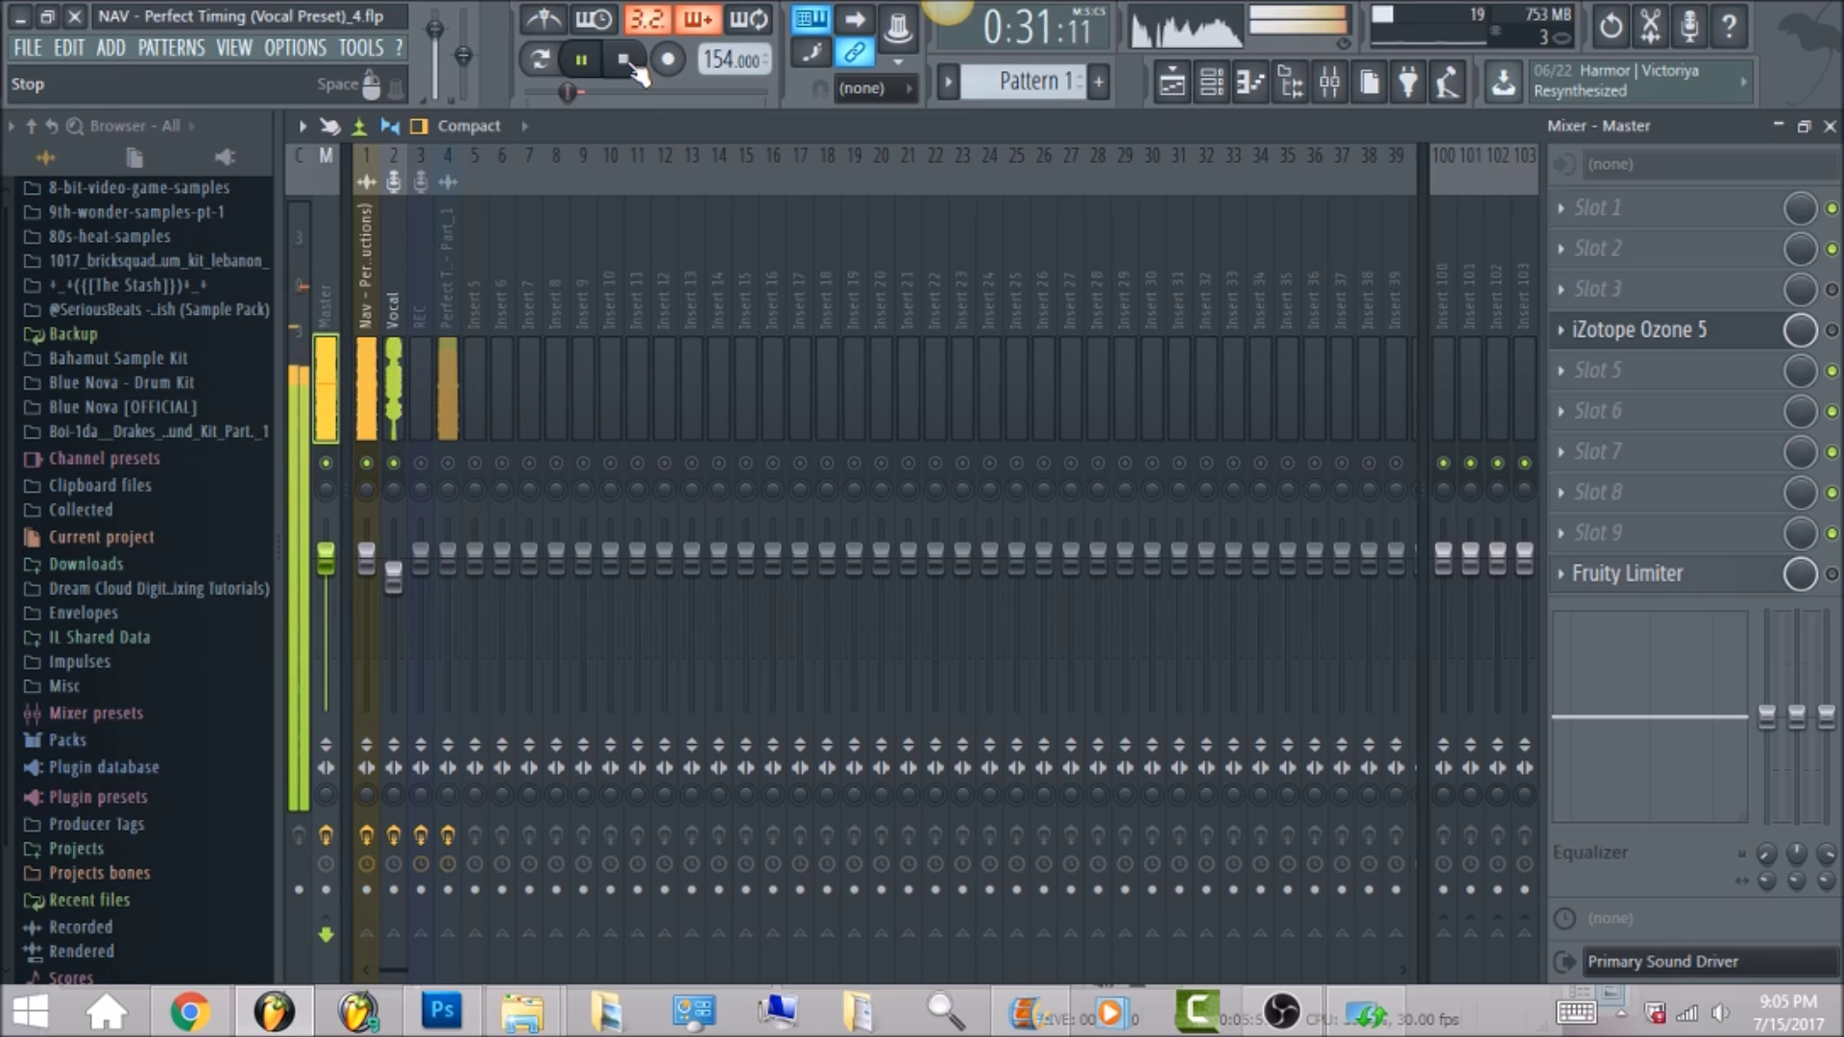
pyautogui.click(626, 61)
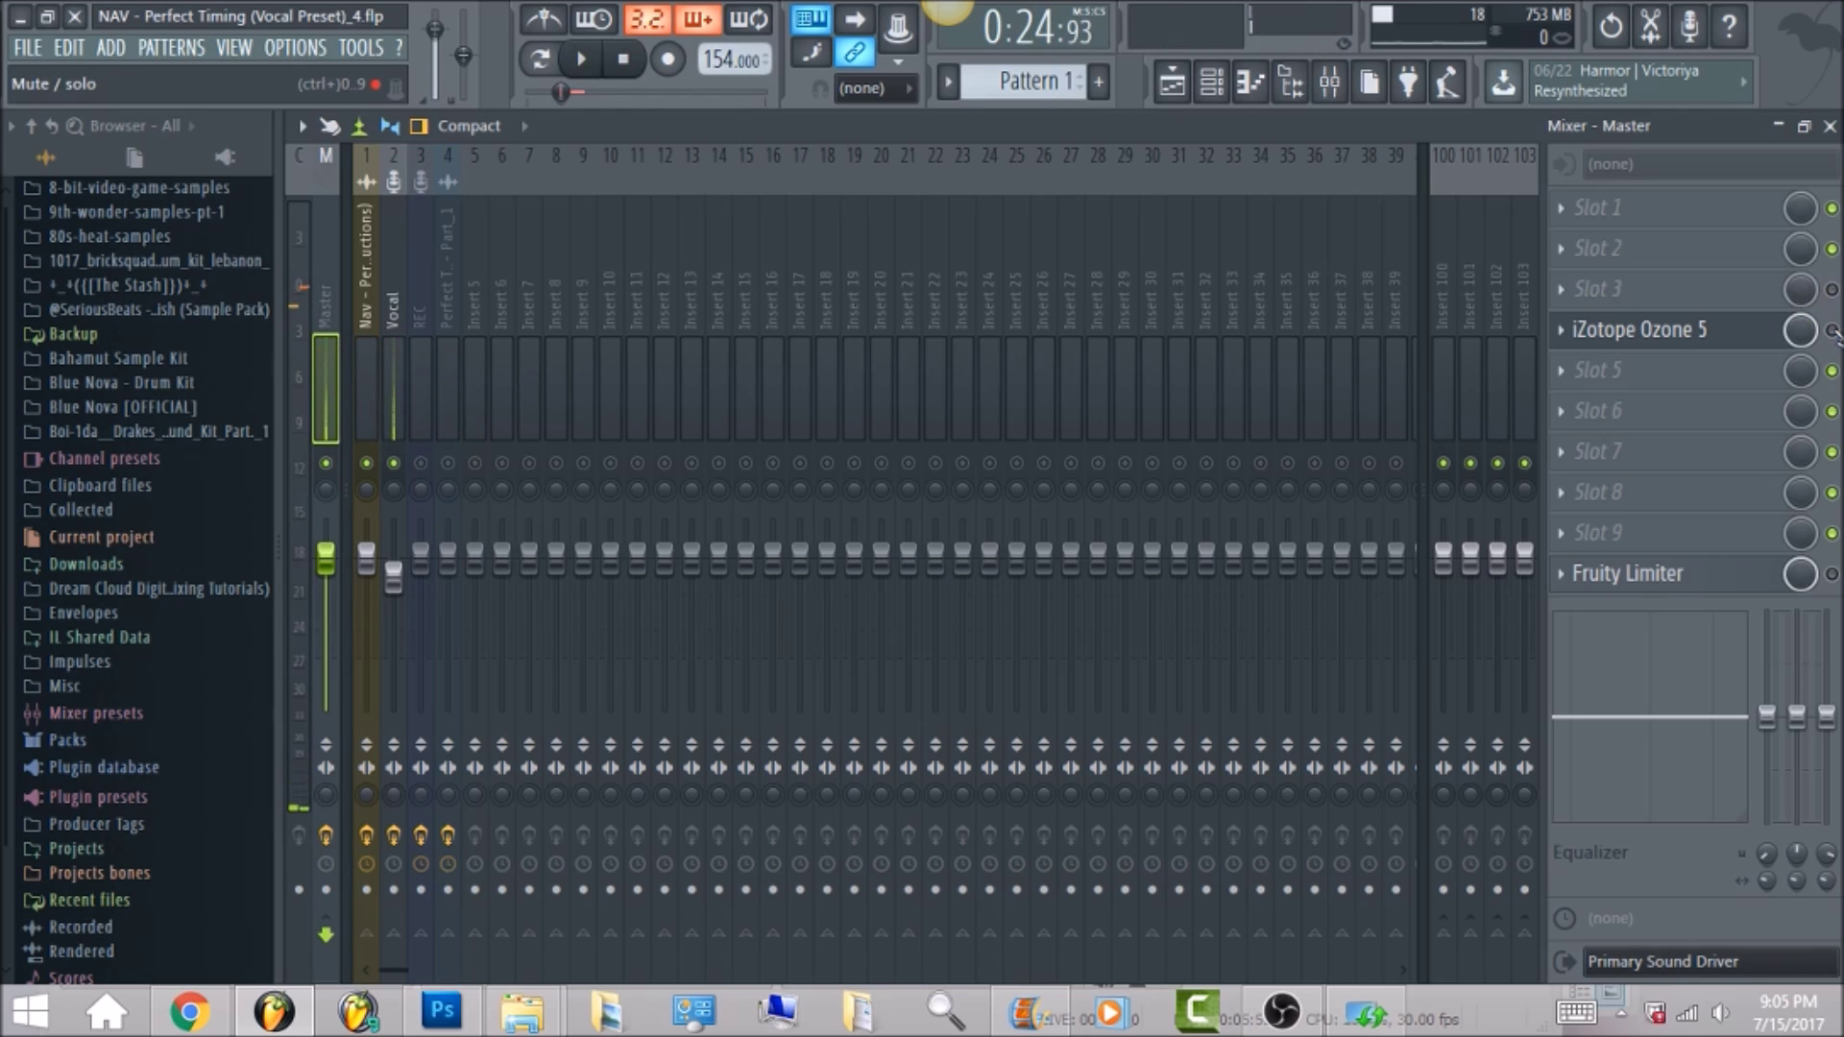
# Enable iZotope Ozone 5 on the Master and set band 8 of its post equalizer to a Brickwall lowpass.
pyautogui.click(1758, 332)
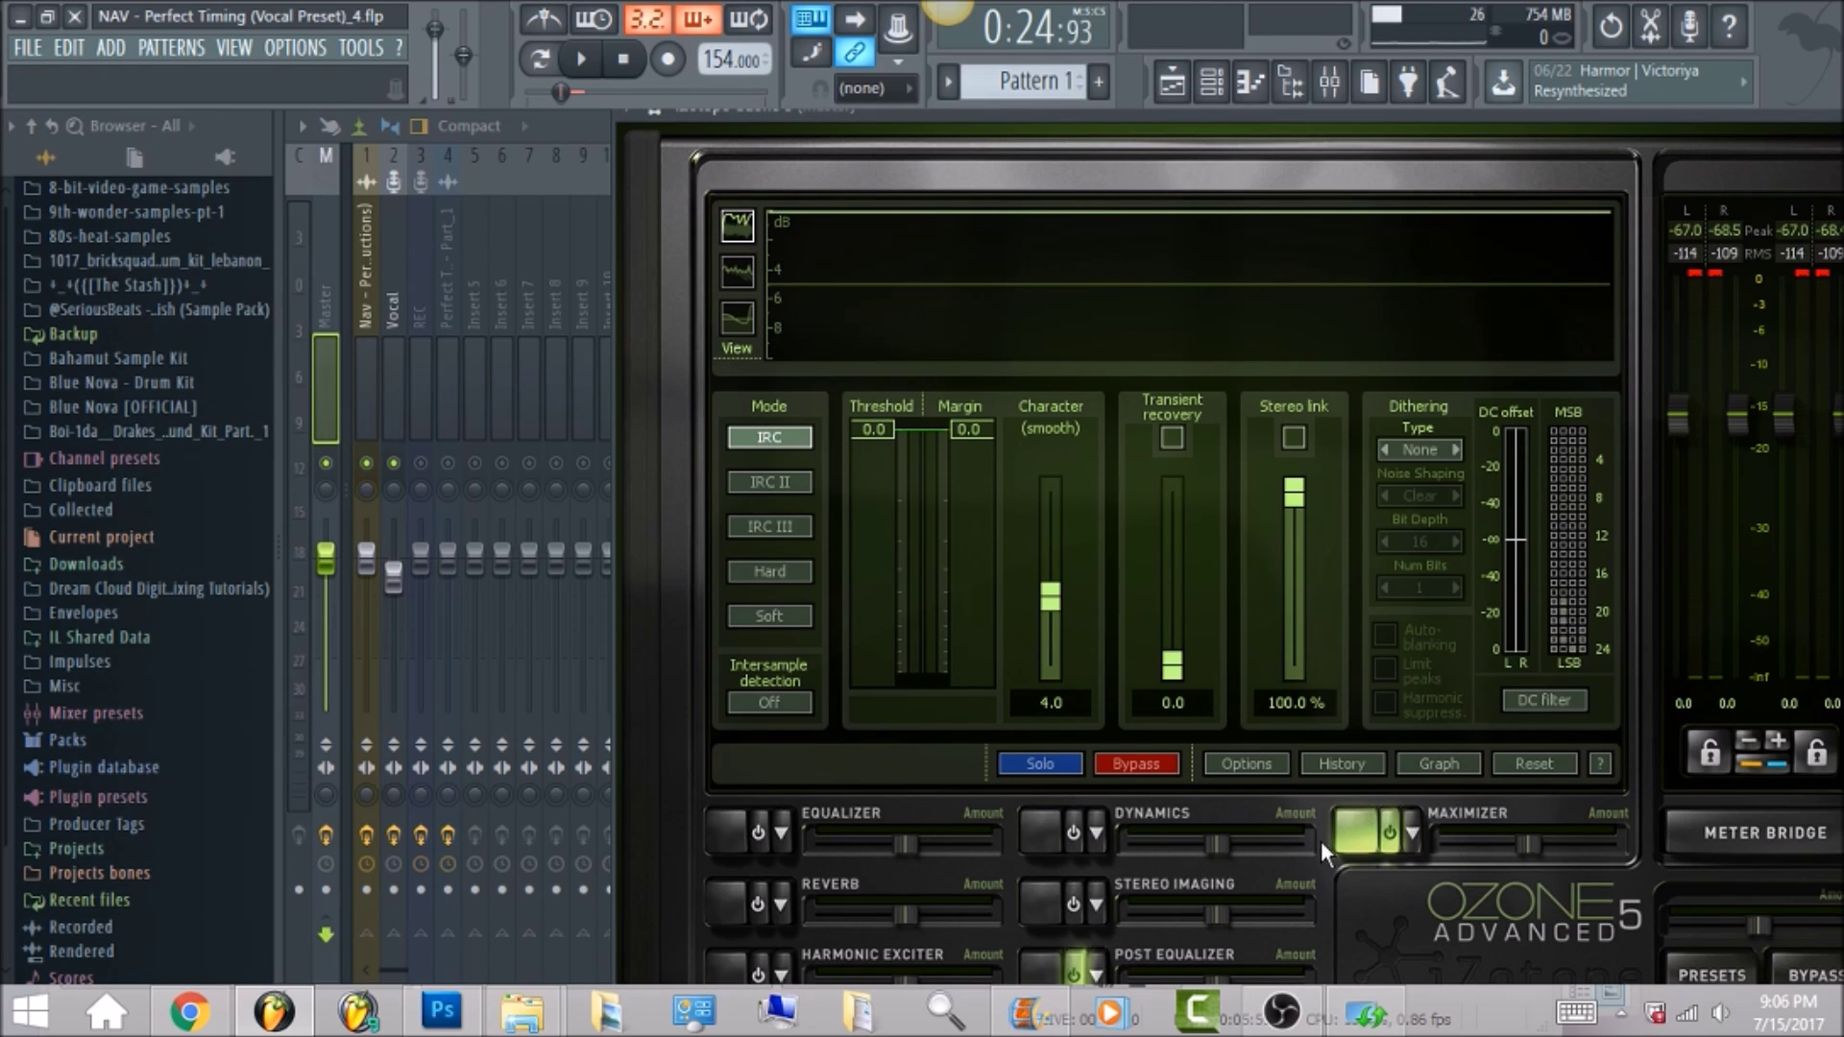
pyautogui.click(1041, 958)
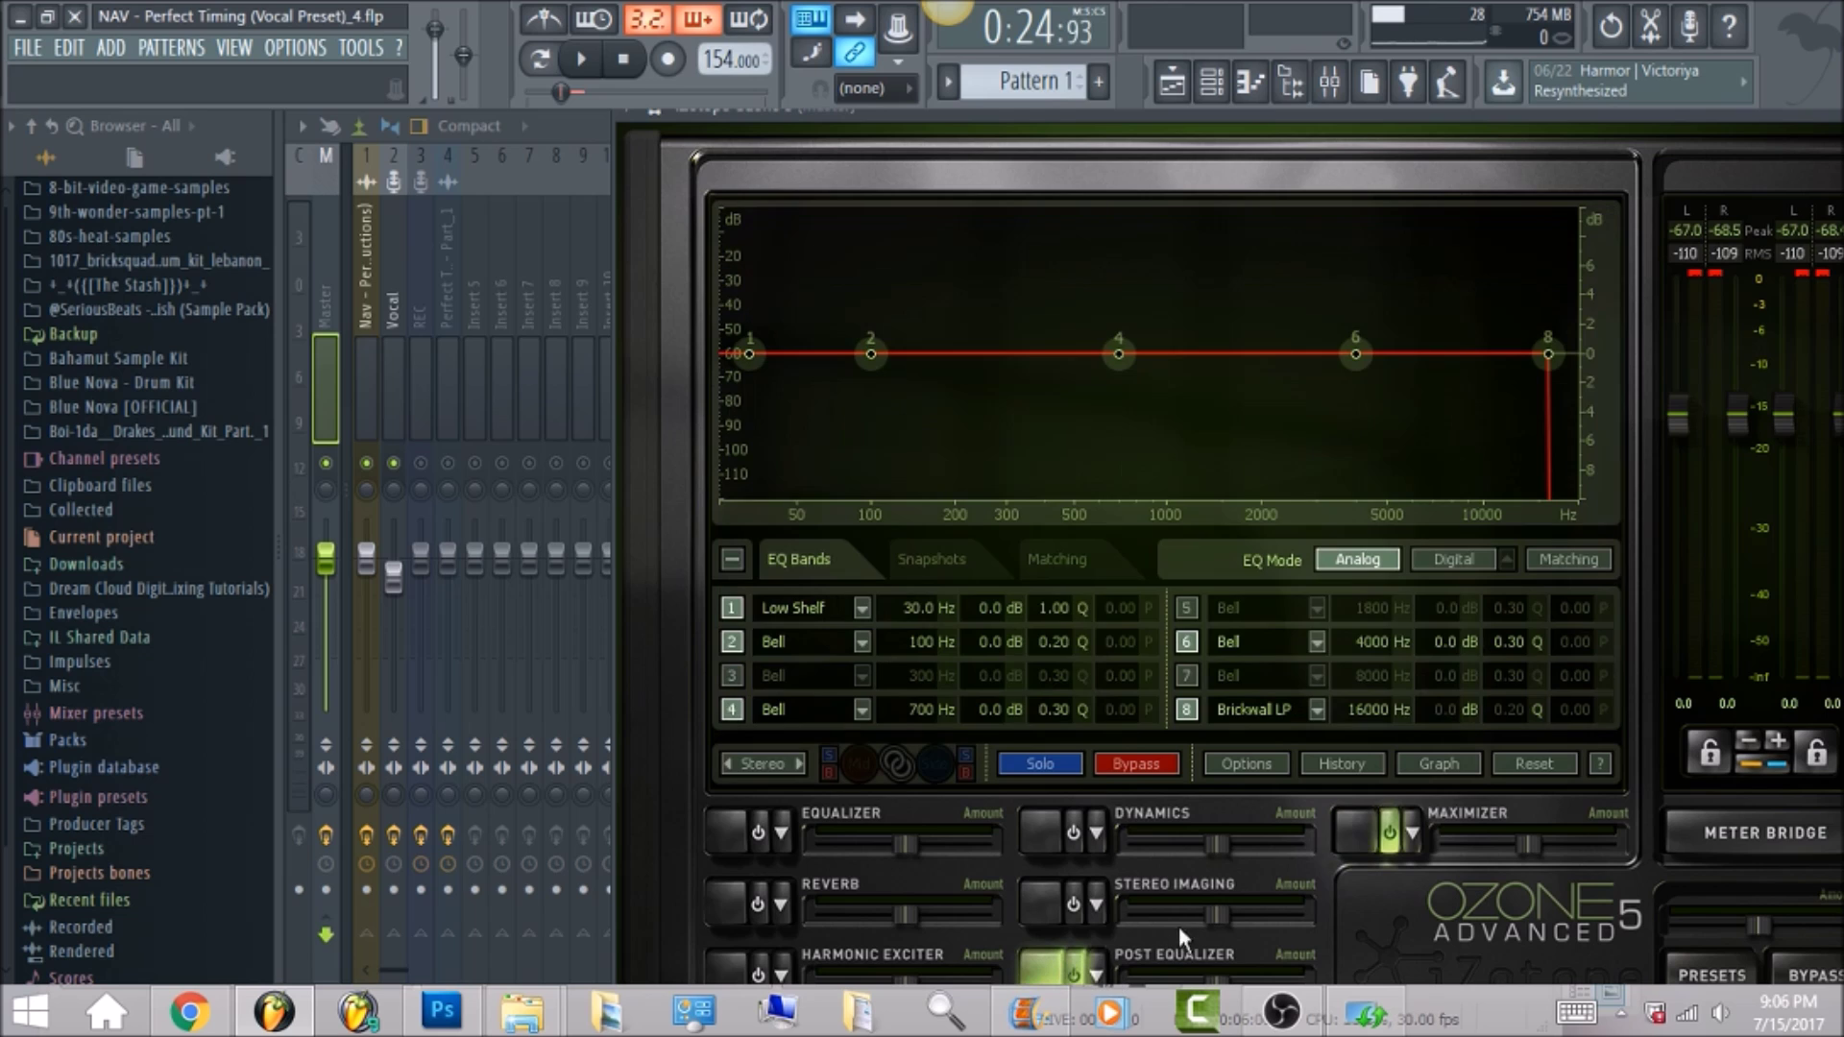
pyautogui.click(1318, 710)
pyautogui.moveTo(1297, 797)
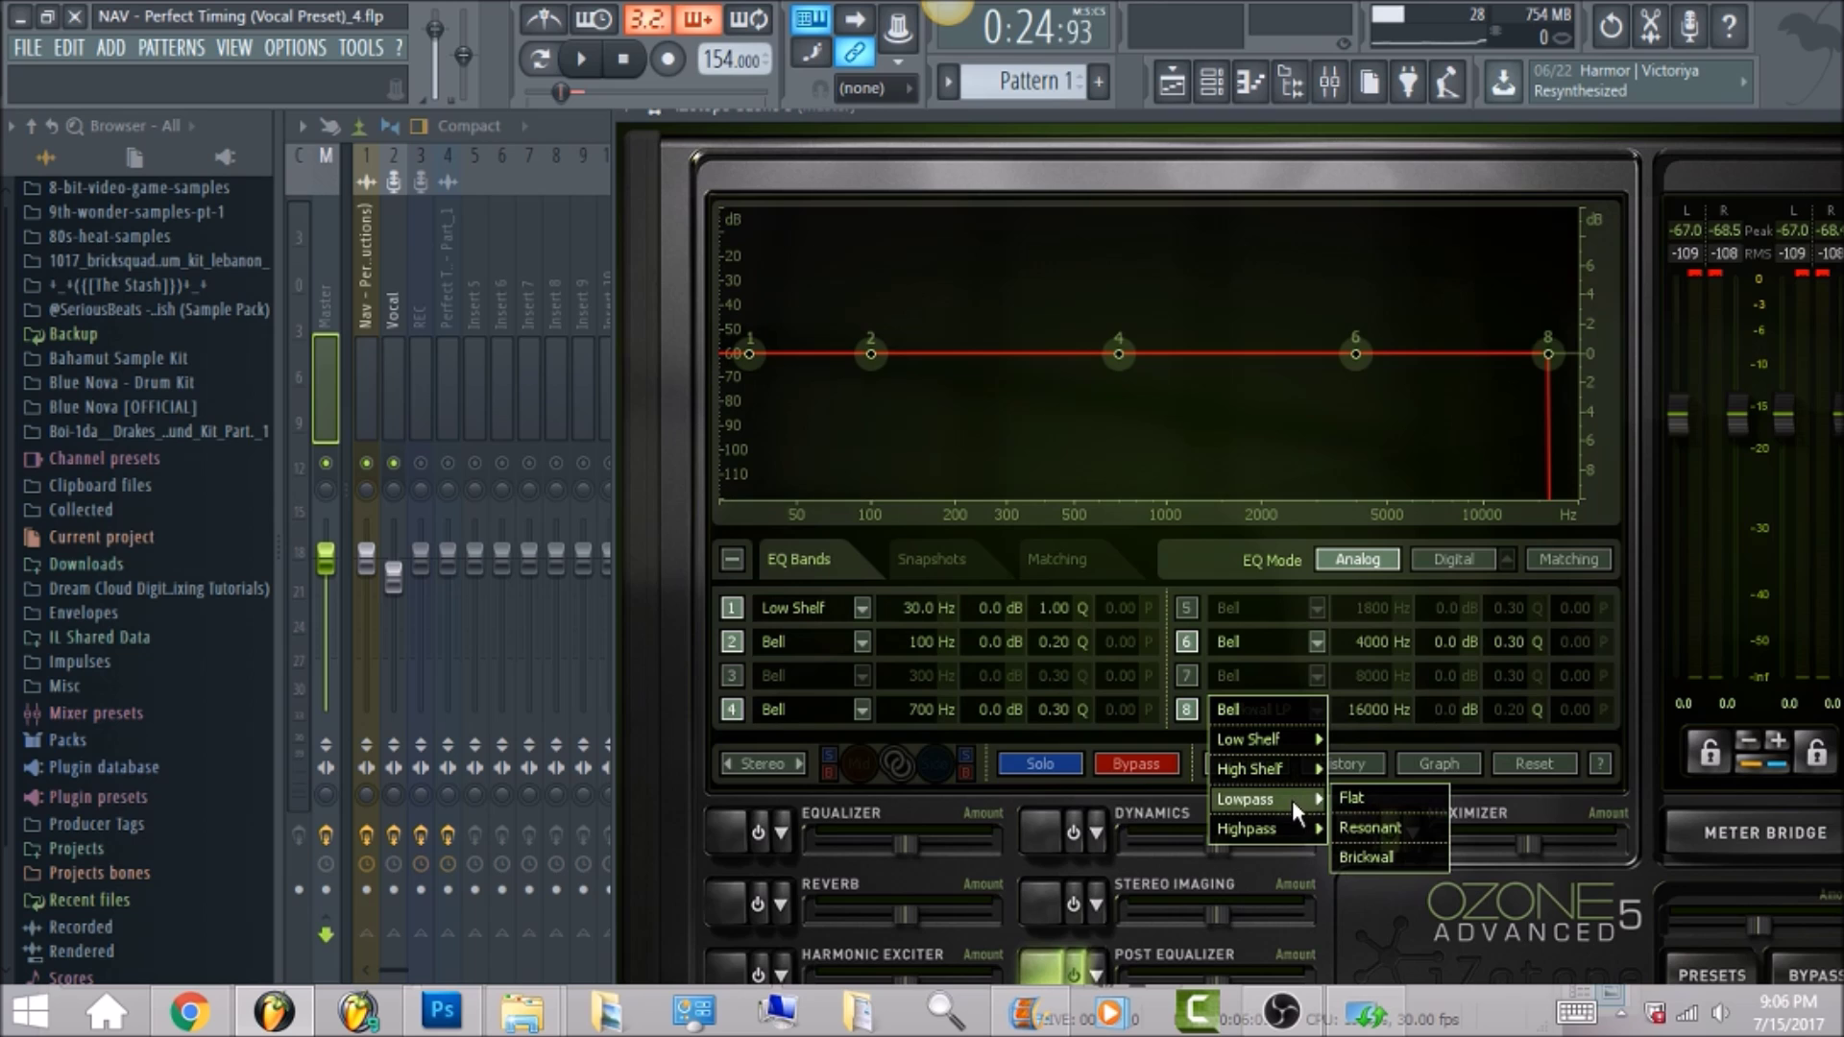
pyautogui.click(1380, 857)
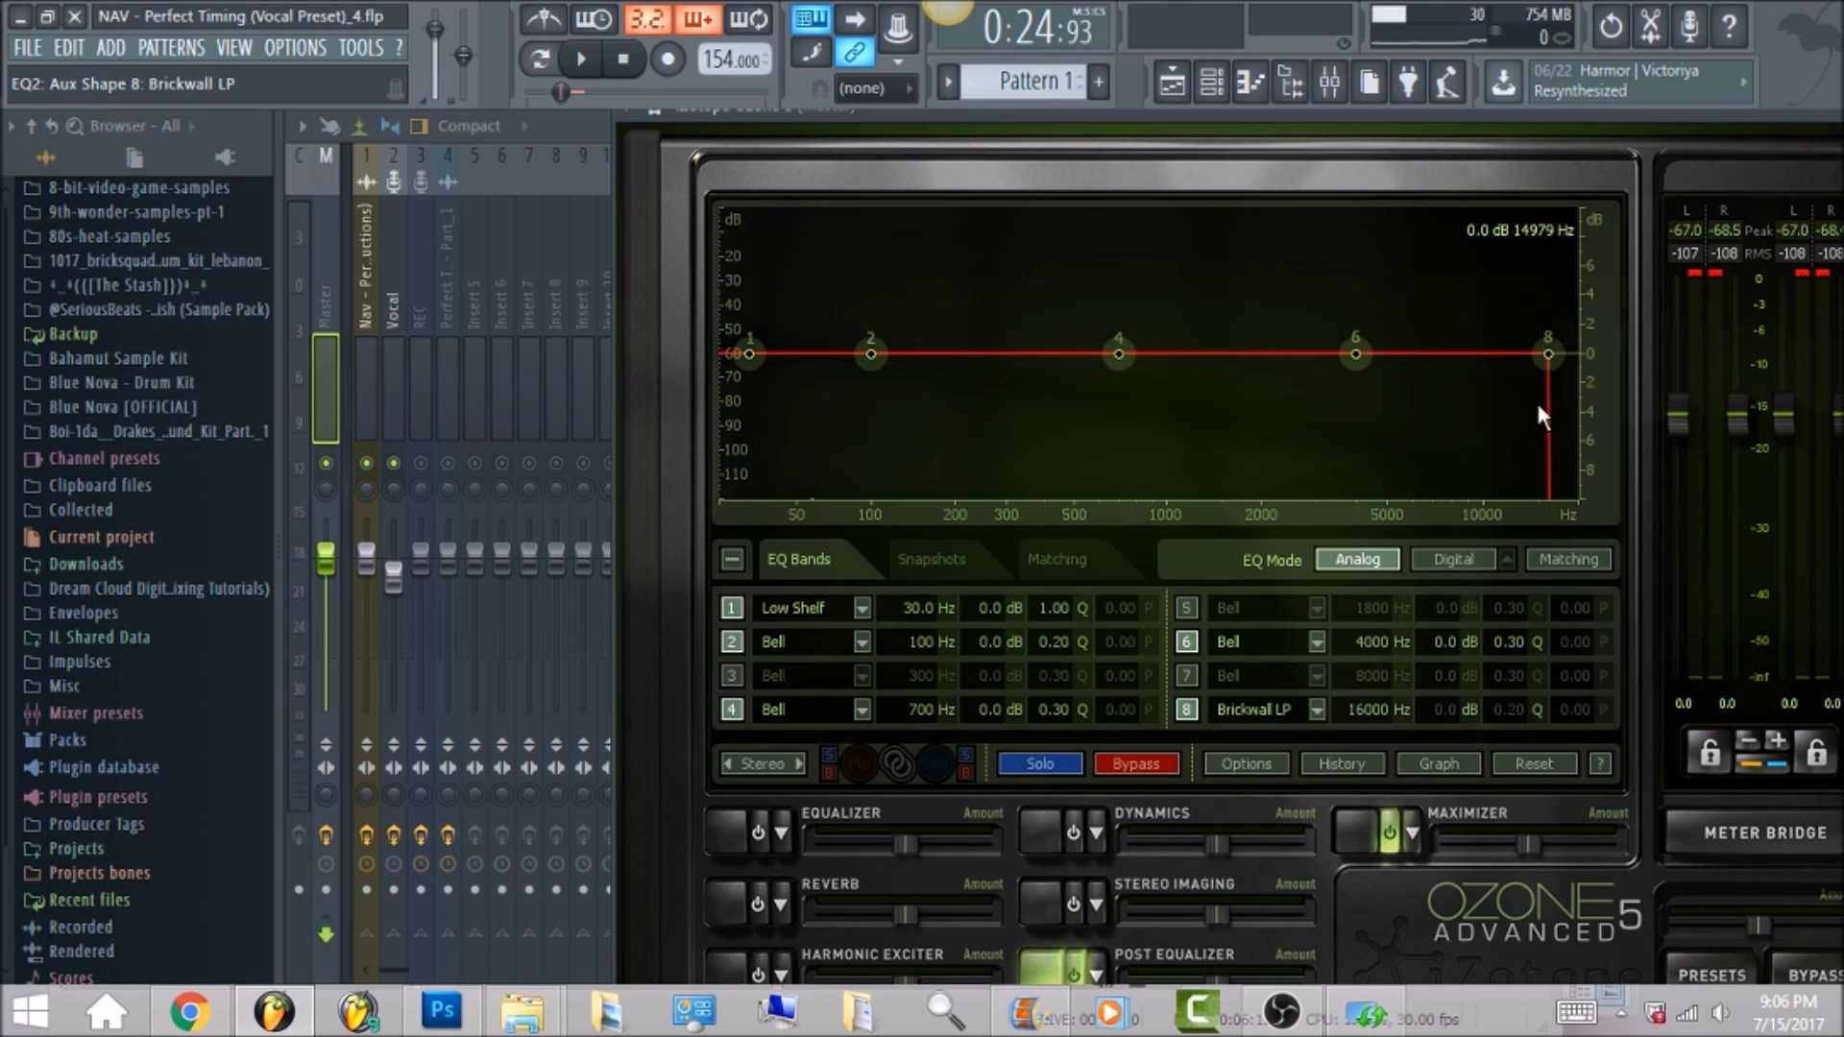
# Review Ozone 5's Maximizer settings and filter graph, and play the full mix with Ozone enabled on the Master.
pyautogui.click(1354, 832)
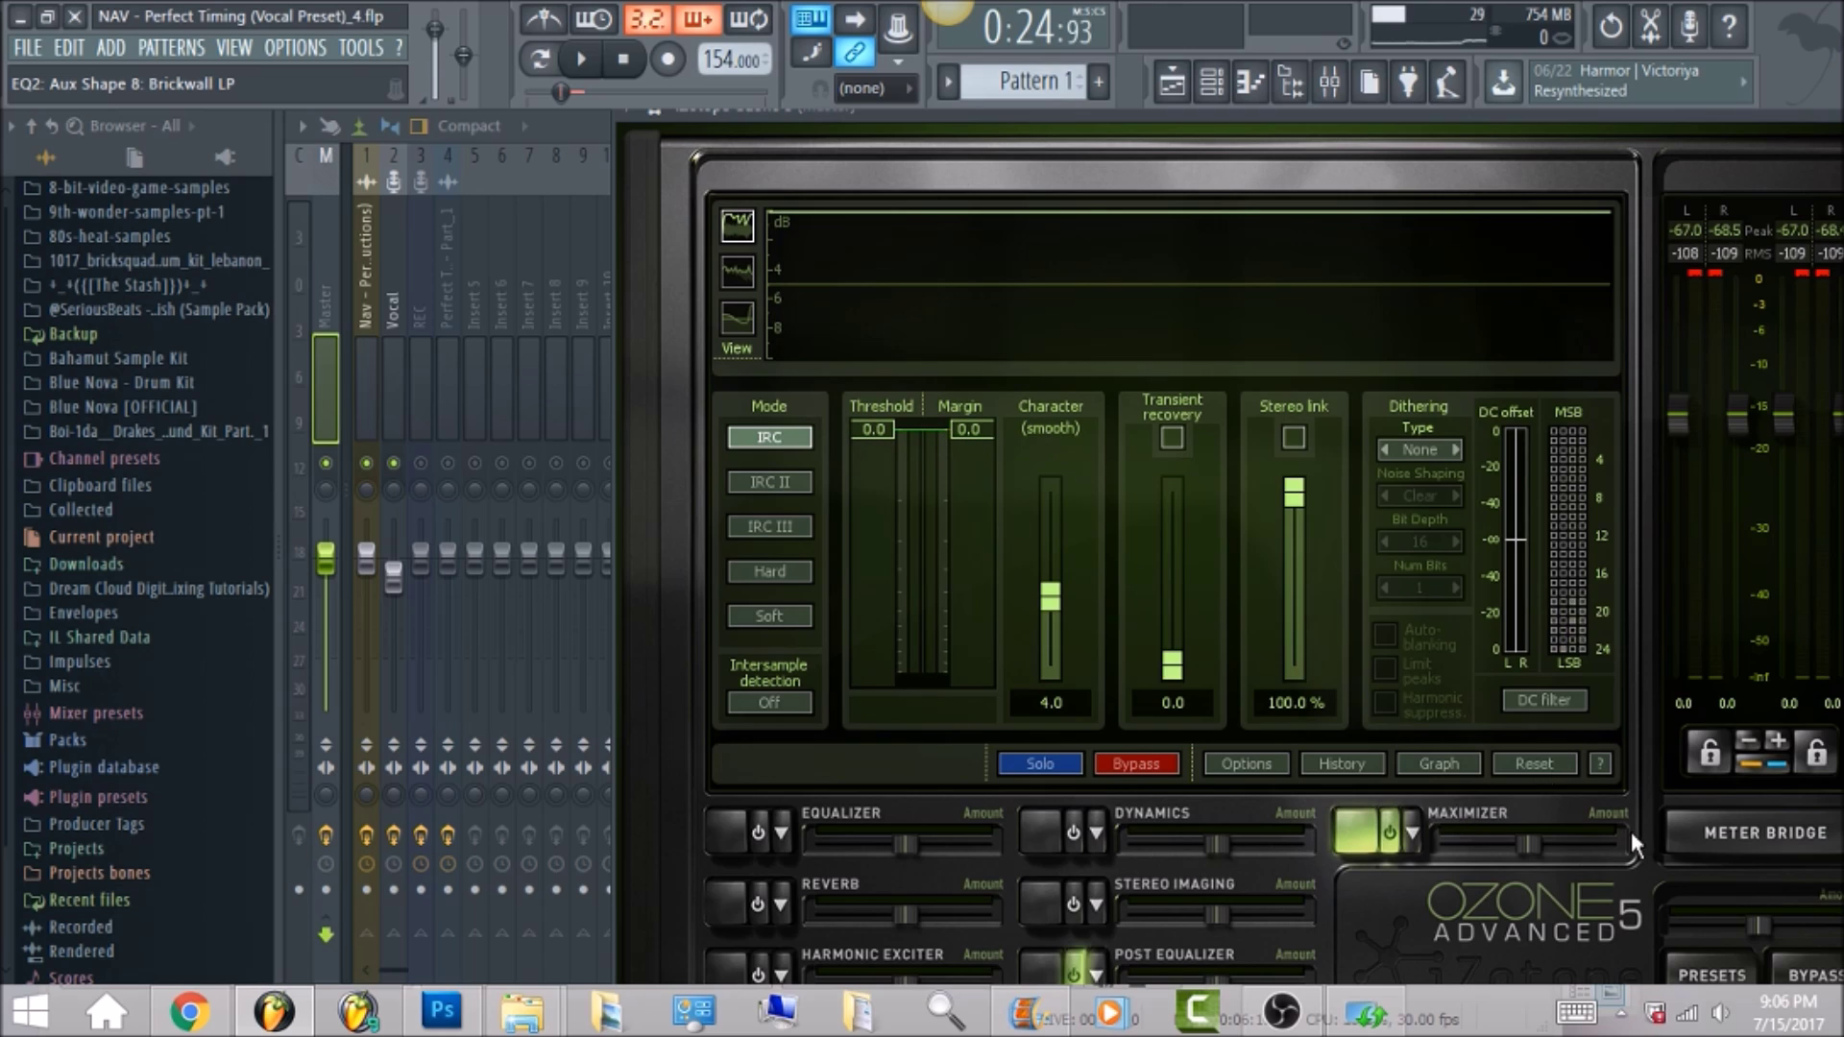
pyautogui.click(1438, 765)
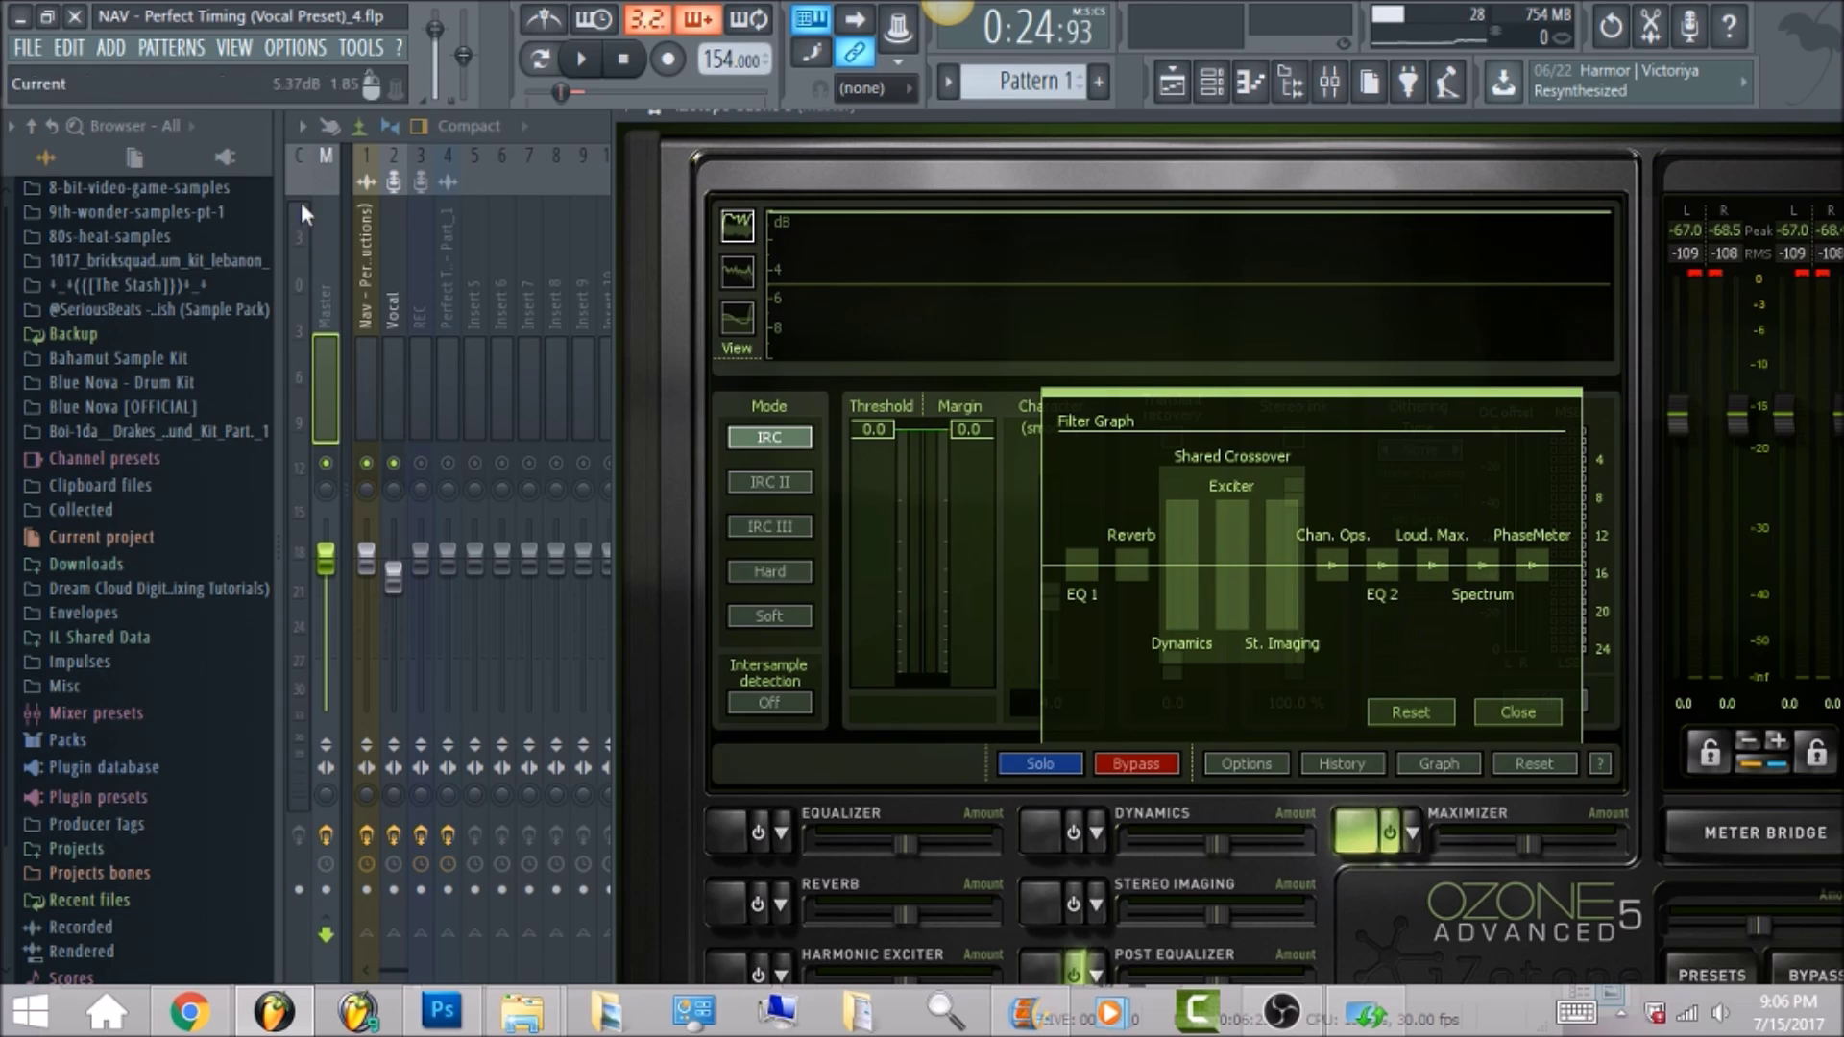
pyautogui.click(325, 251)
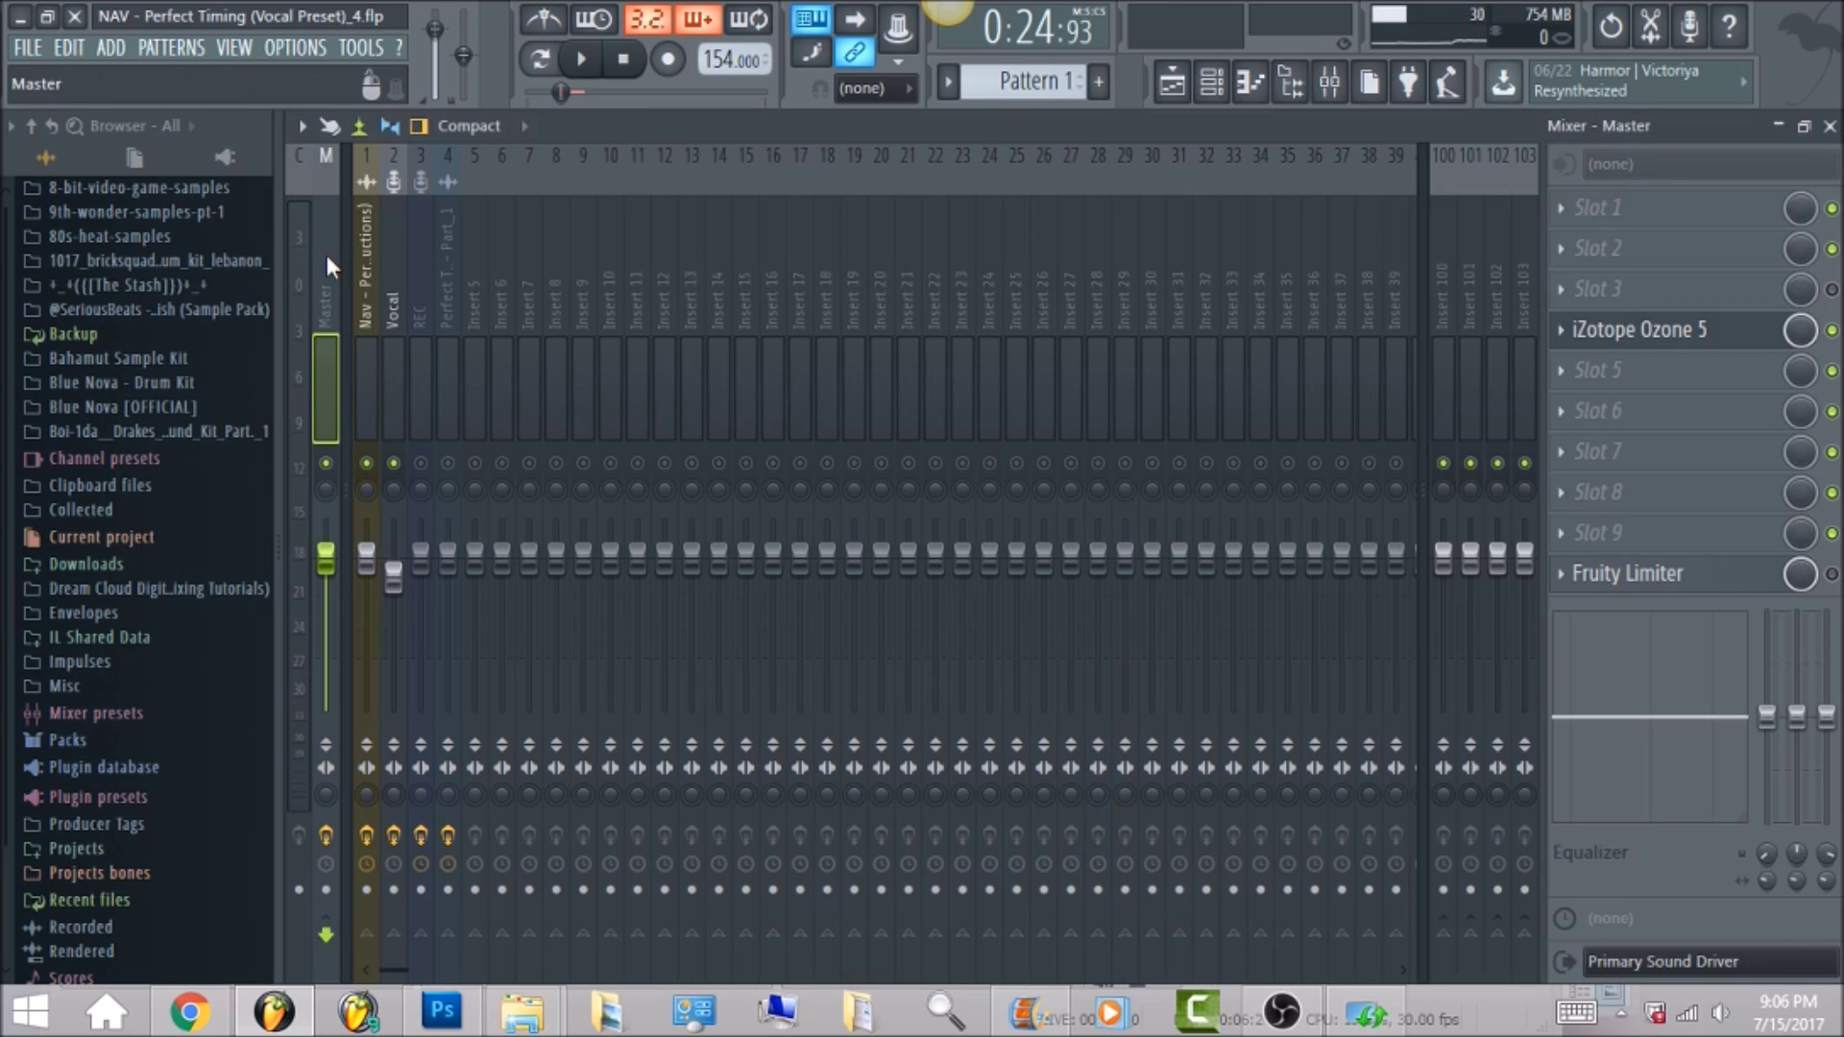
pyautogui.click(577, 64)
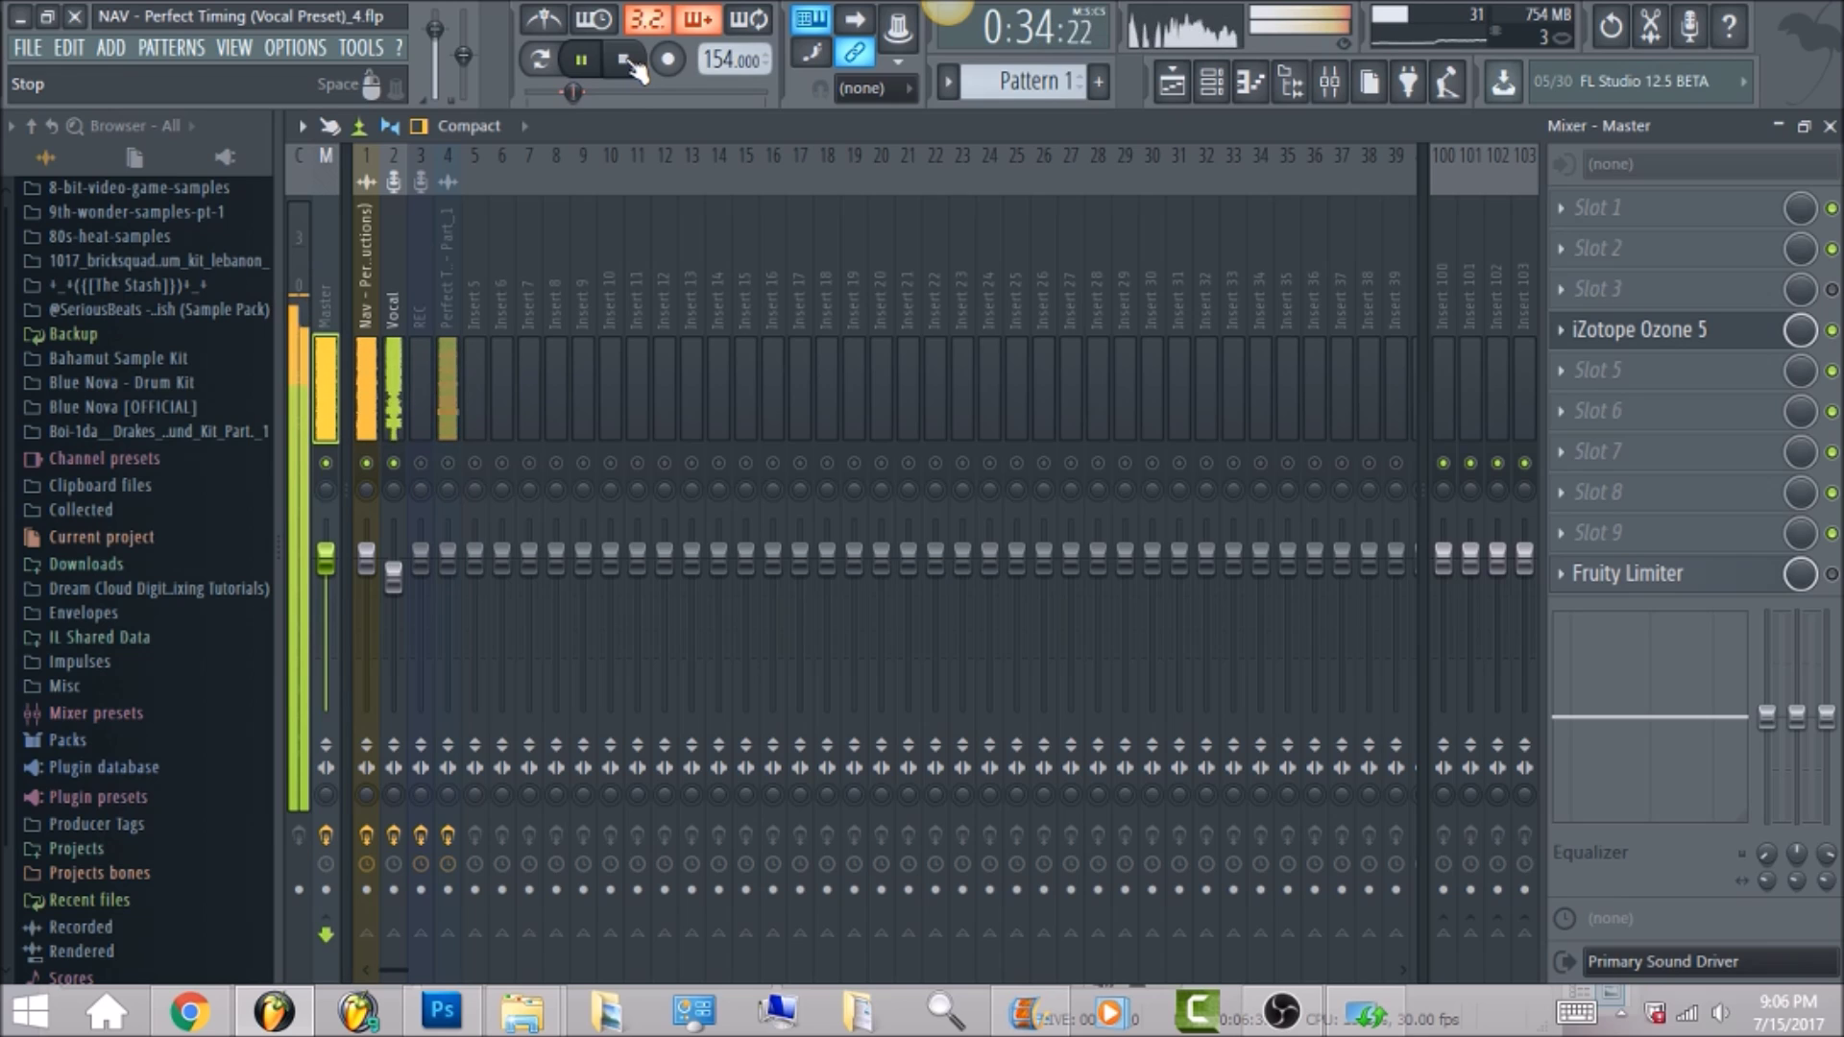
pyautogui.click(630, 62)
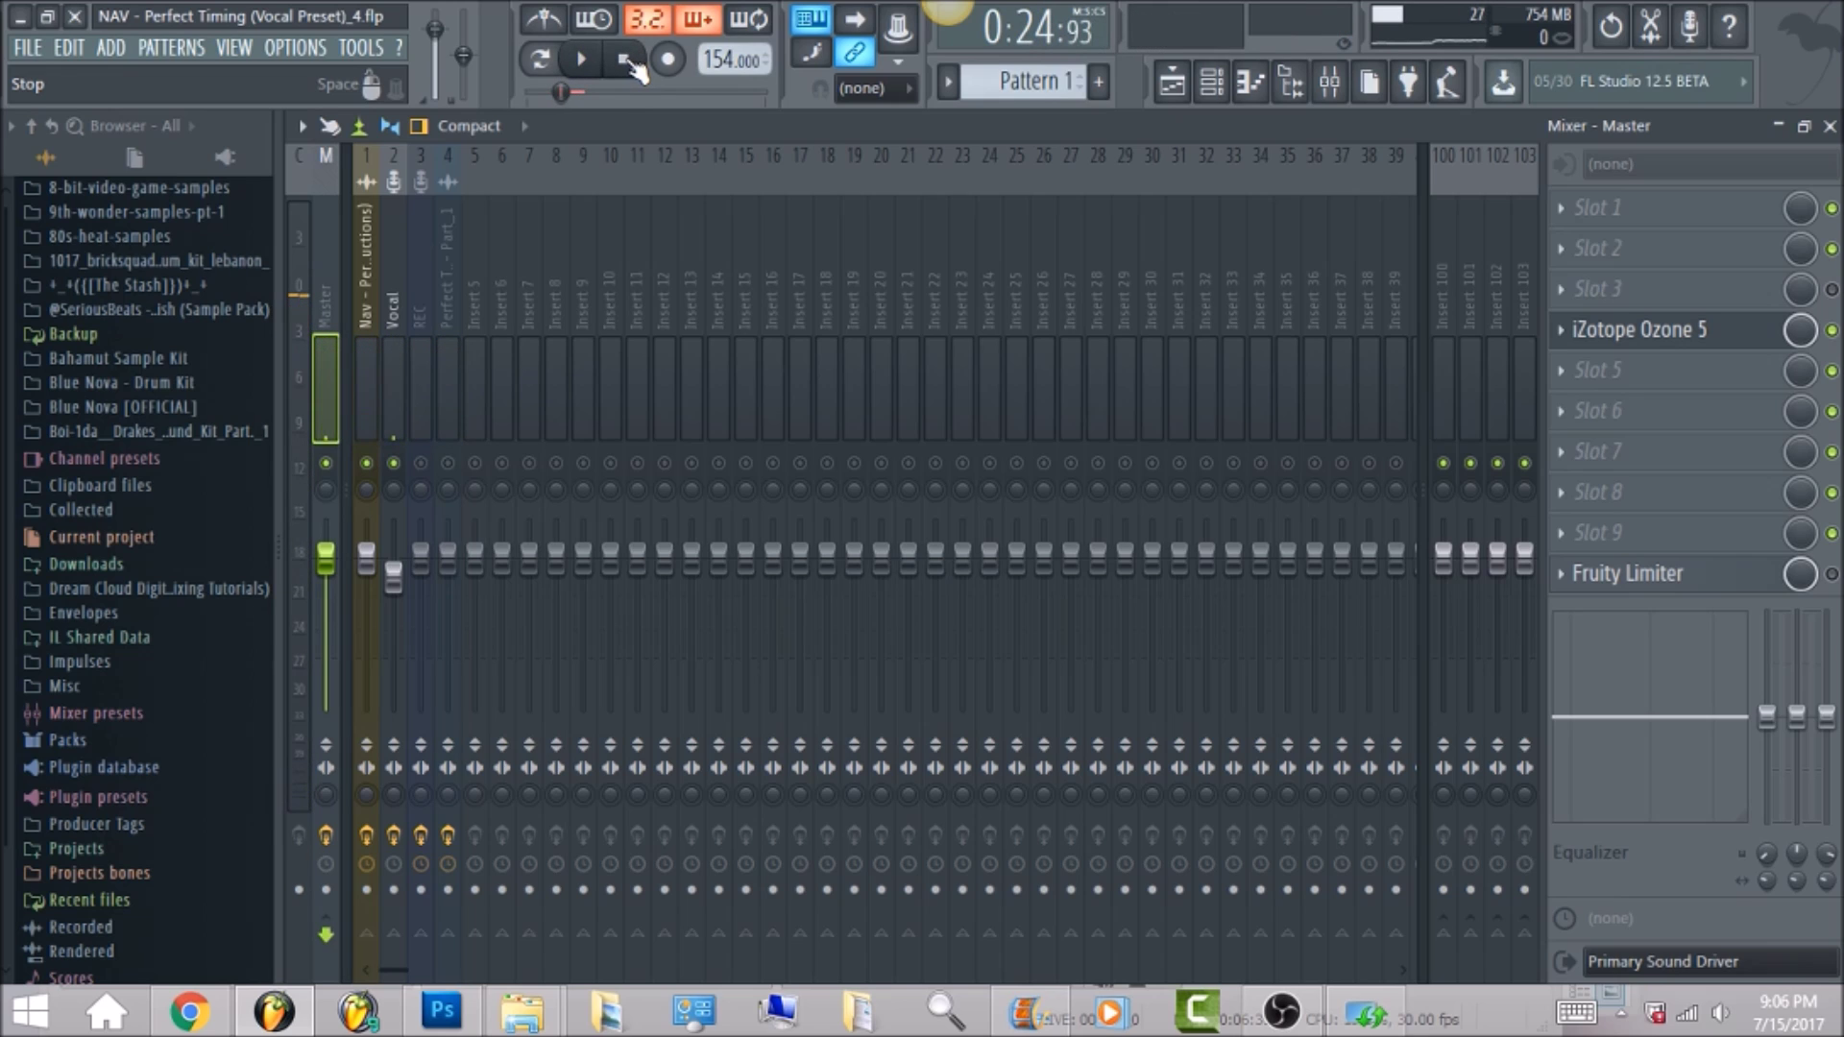